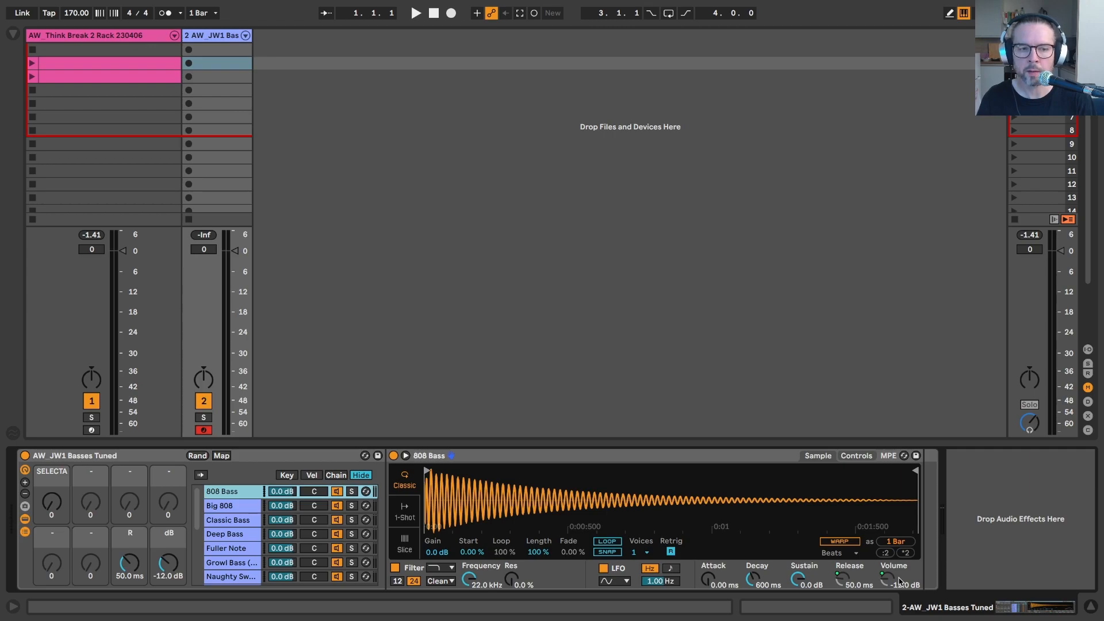
Step: Examine the bass rack's chain selector zones, macros and the 808 Bass Simpler's sample and controls
{"action": "left_click", "coordinate": [336, 475]}
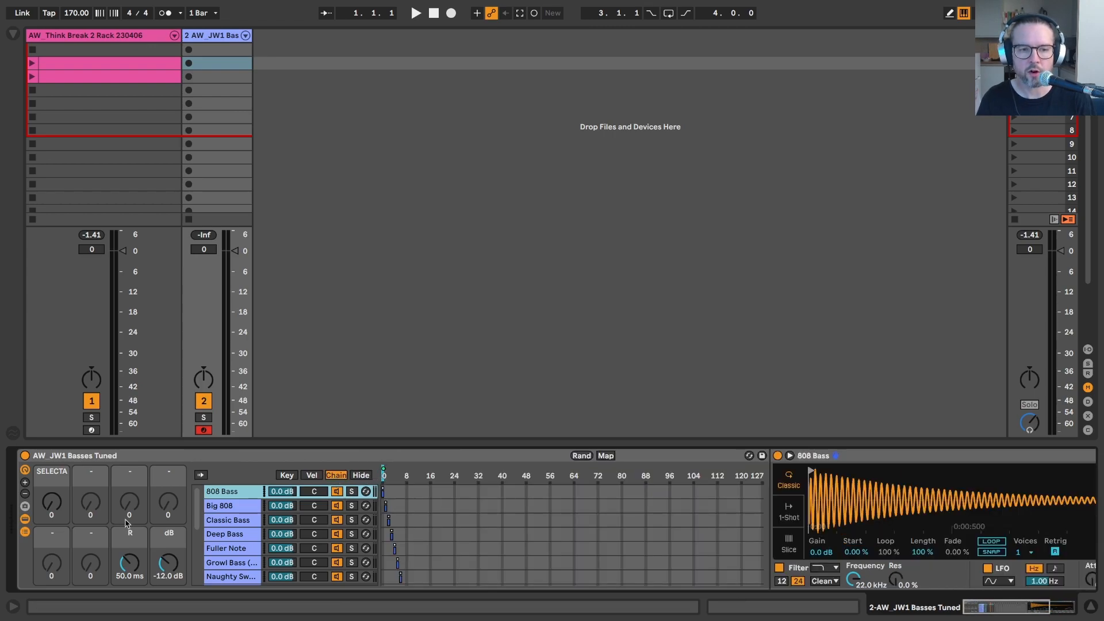
{"action": "left_click", "coordinate": [25, 533]}
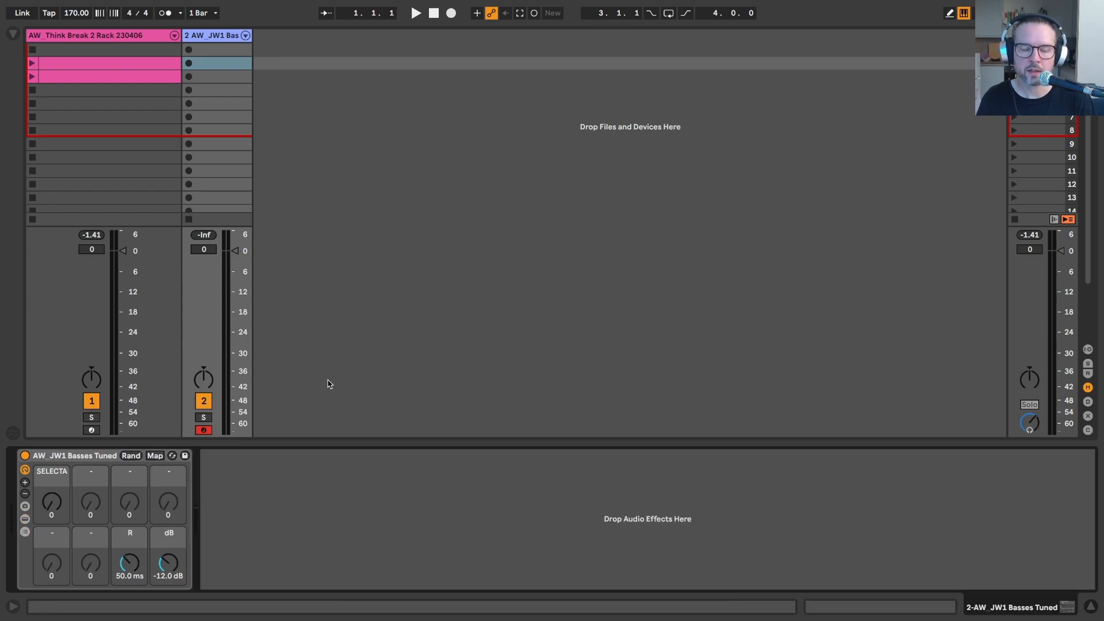
{"action": "left_click", "coordinate": [25, 532]}
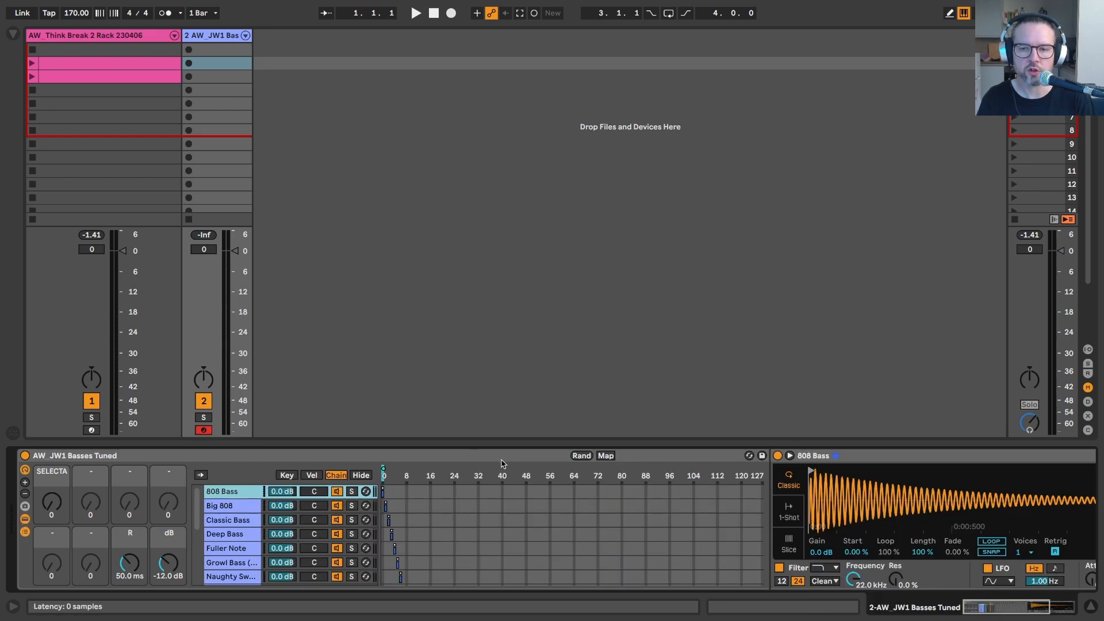
{"action": "scroll", "coordinate": [474, 463], "scroll_direction": "right", "scroll_amount": 5}
{"action": "left_click", "coordinate": [932, 456]}
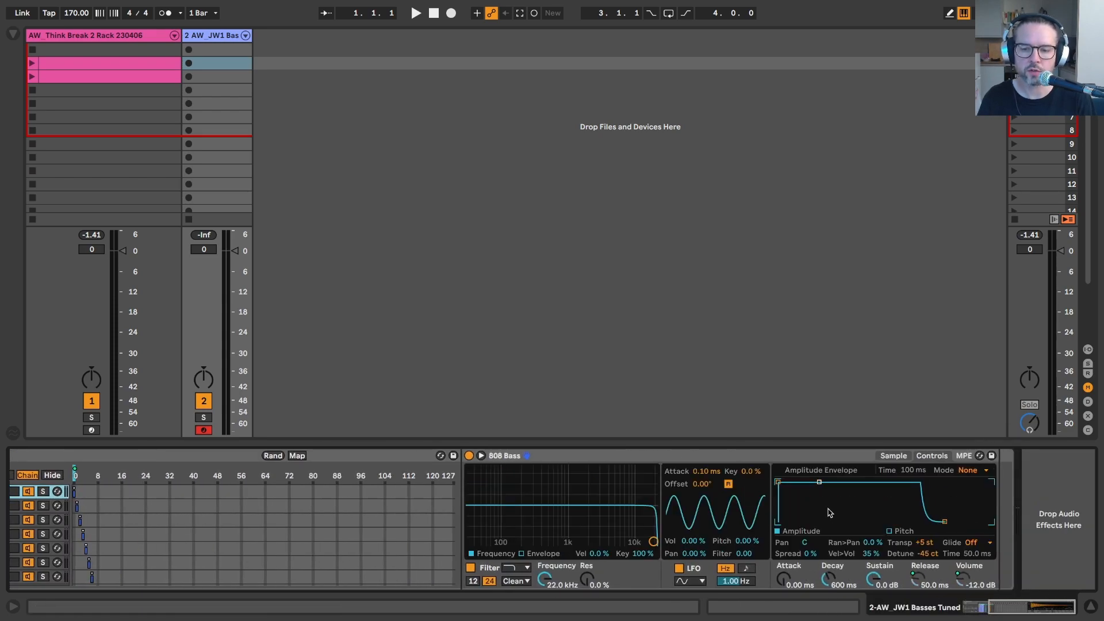
{"action": "left_click", "coordinate": [894, 456]}
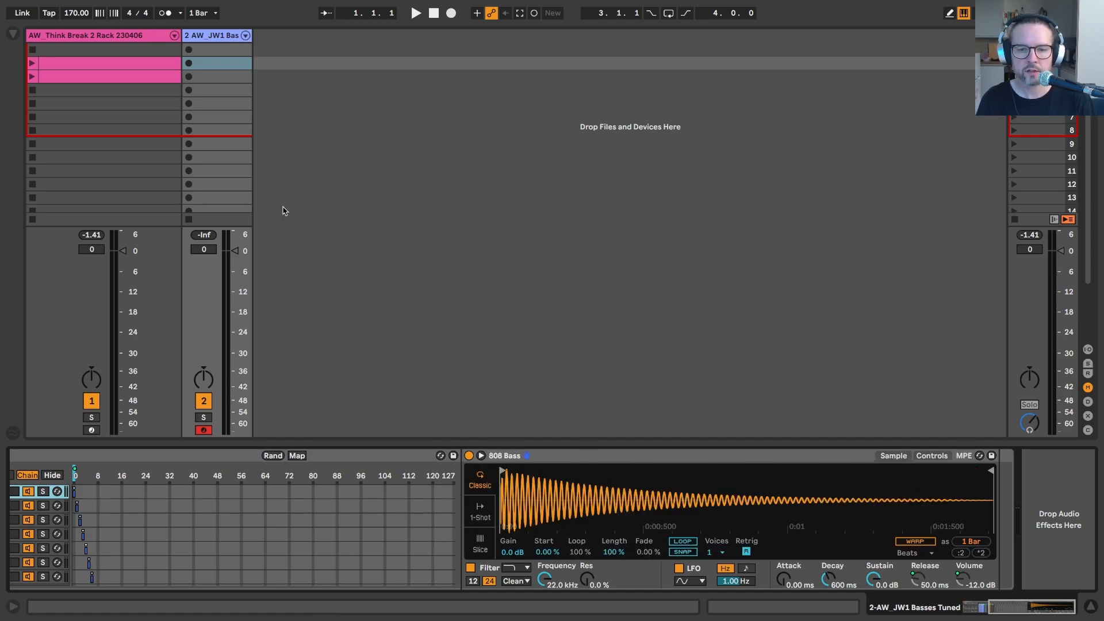
Step: Browse the Basses folder of Zero-G Jungle Warfare VOL 1 and audition its bass samples from 808 Bass.wav onward
{"action": "left_click", "coordinate": [13, 34]}
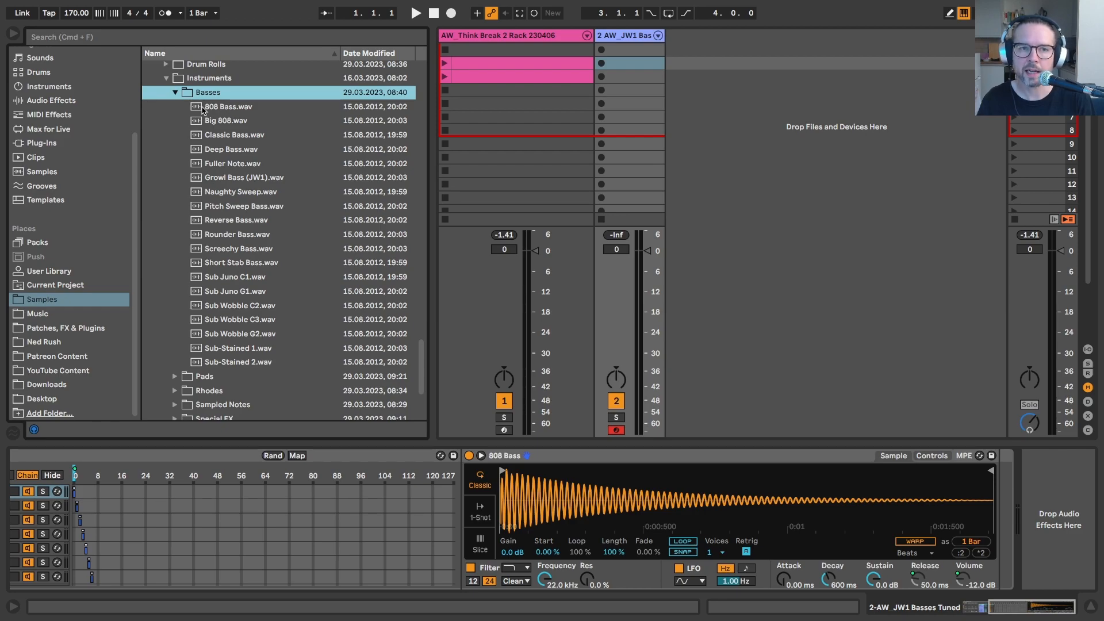
{"action": "left_click", "coordinate": [175, 92]}
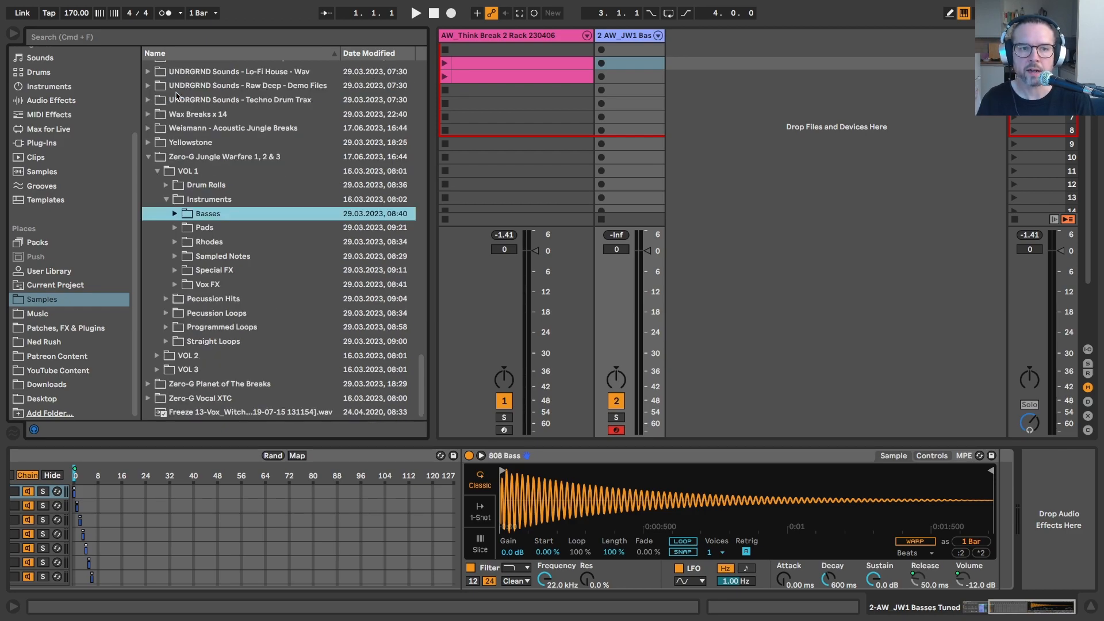
{"action": "left_click", "coordinate": [174, 214]}
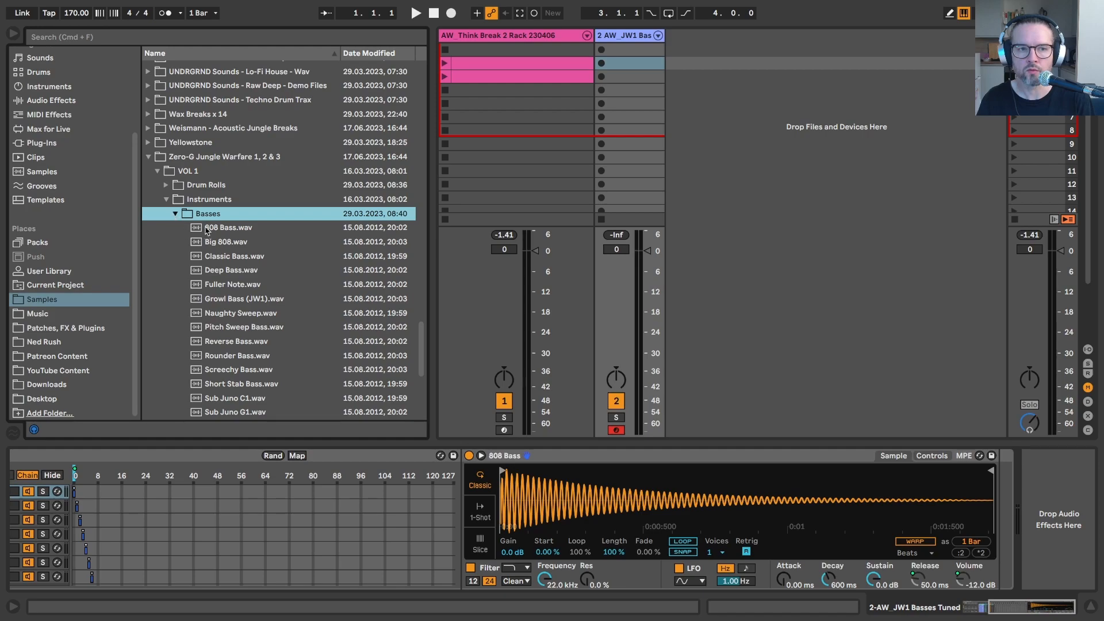
{"action": "left_click", "coordinate": [208, 229]}
{"action": "key", "text": "Down"}
{"action": "key", "text": "Down"}
{"action": "key", "text": "Down"}
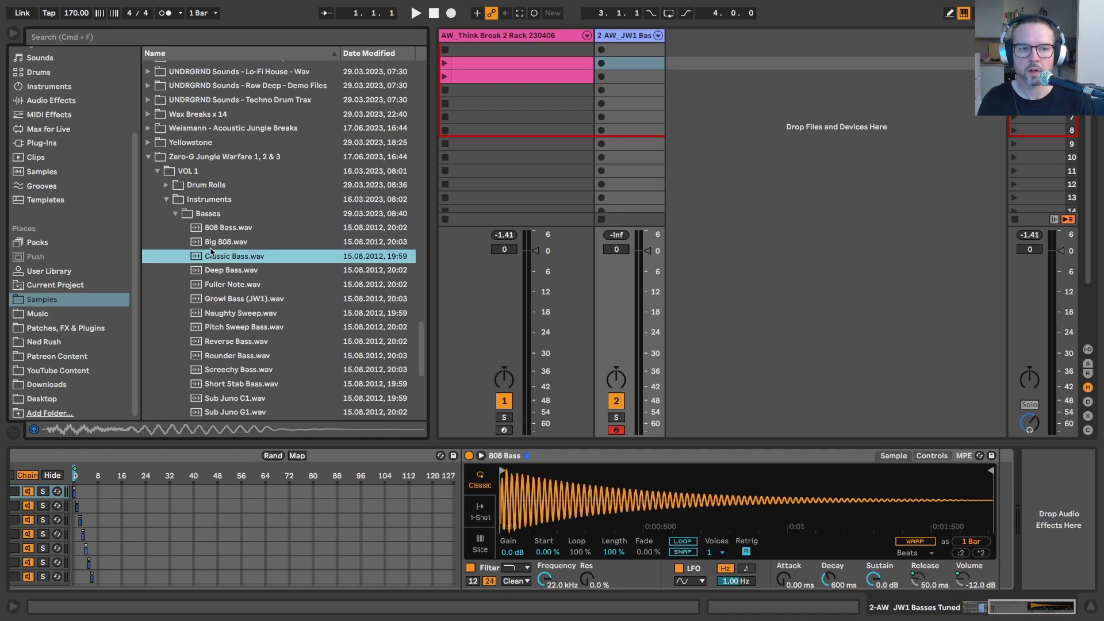
{"action": "key", "text": "Down"}
{"action": "key", "text": "Down"}
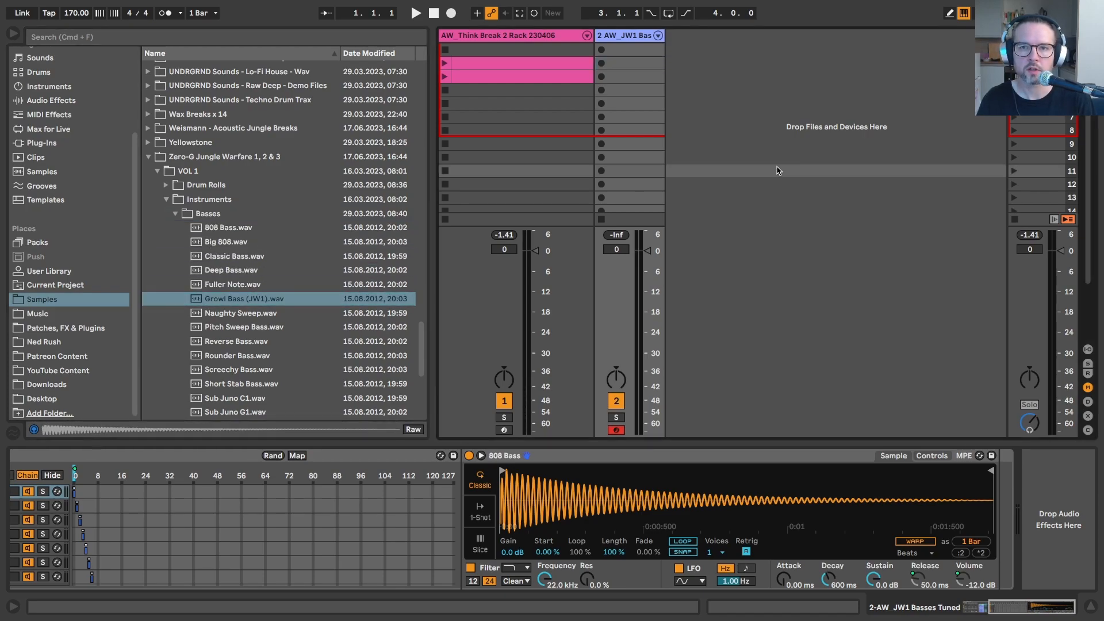
{"action": "left_click", "coordinate": [15, 37]}
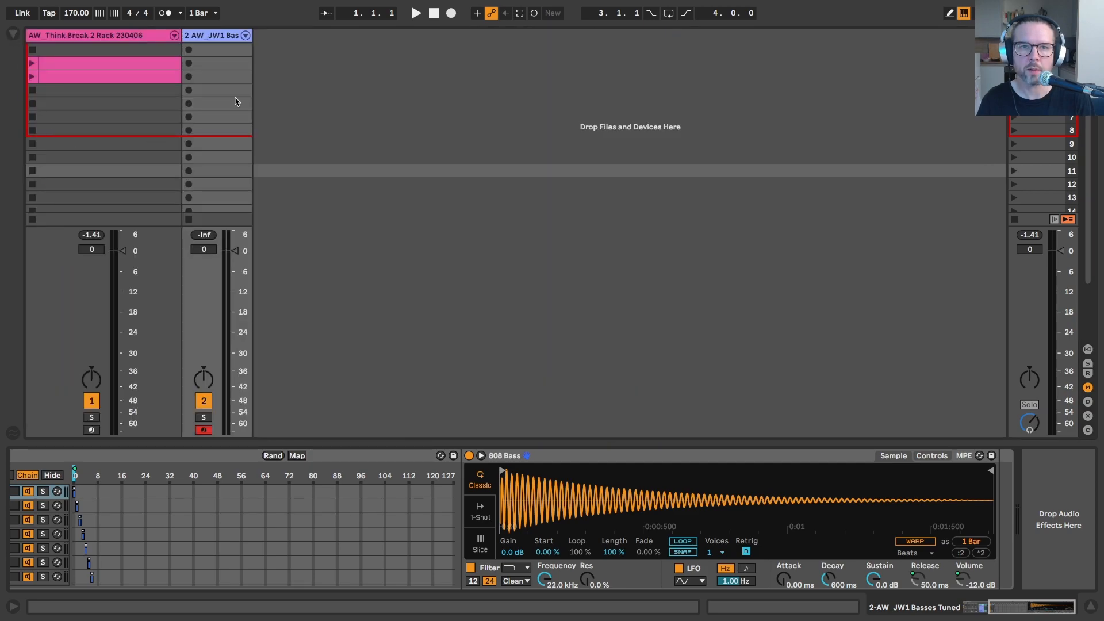
Step: Inspect the Think Break track's Sampler and its slice key zones, and show the outer Instrument Rack's chain list
{"action": "scroll", "coordinate": [373, 527], "scroll_direction": "left", "scroll_amount": 5}
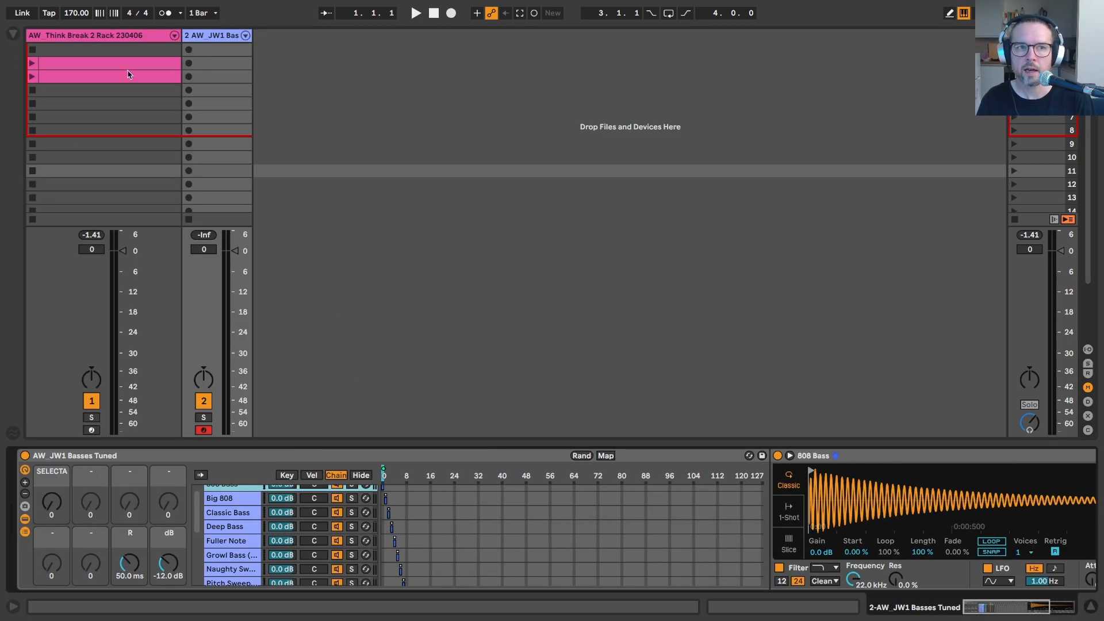
{"action": "left_click", "coordinate": [114, 38]}
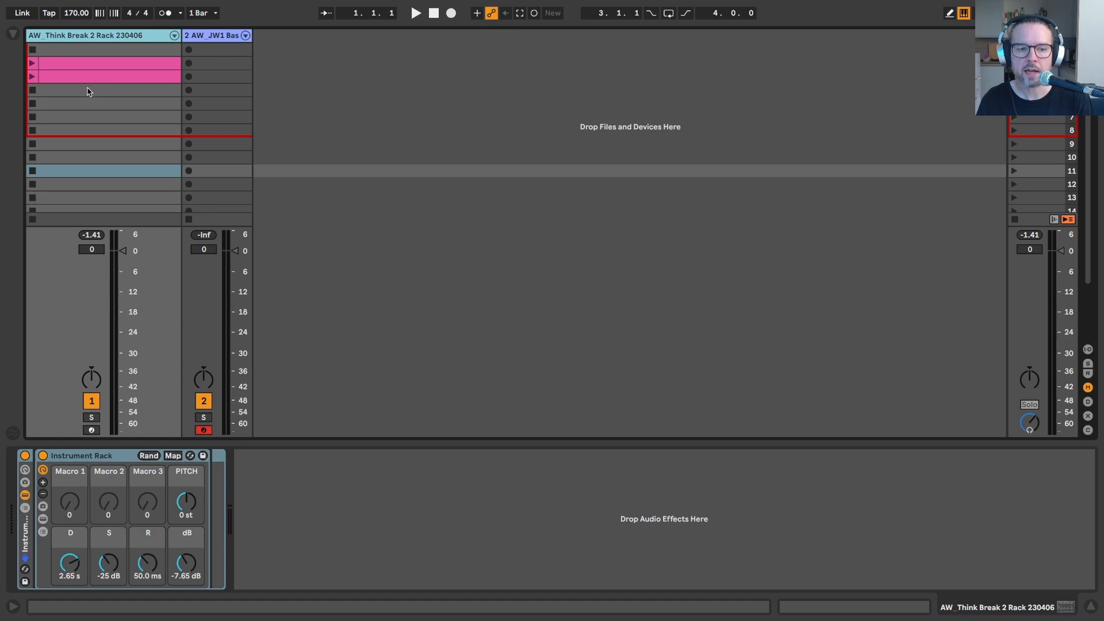
{"action": "left_click", "coordinate": [25, 508]}
{"action": "left_click", "coordinate": [25, 510]}
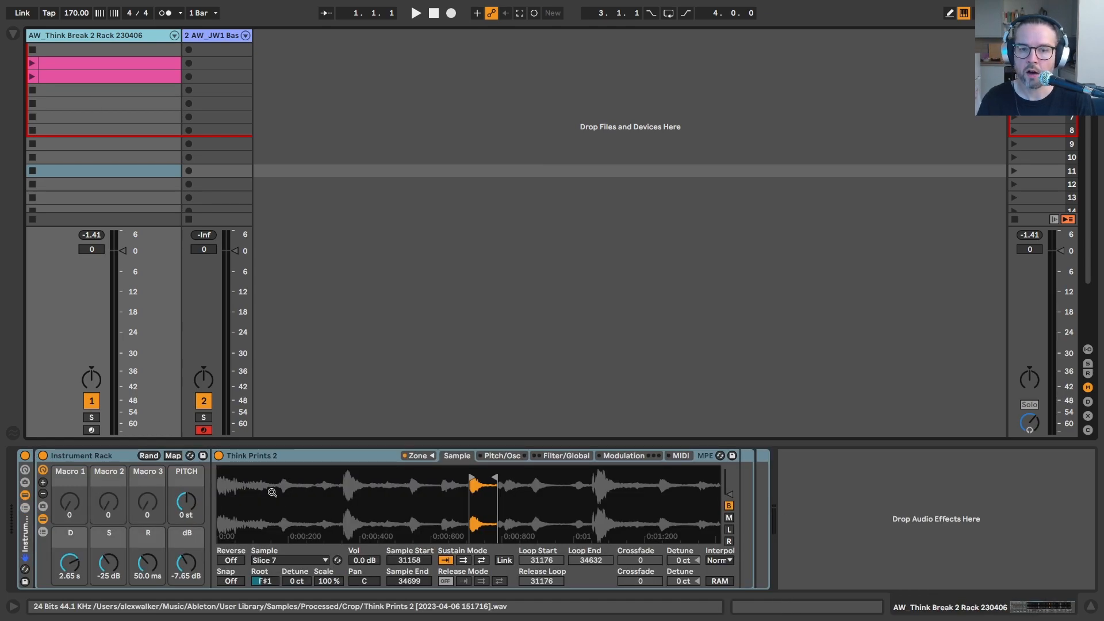
{"action": "left_click", "coordinate": [418, 456]}
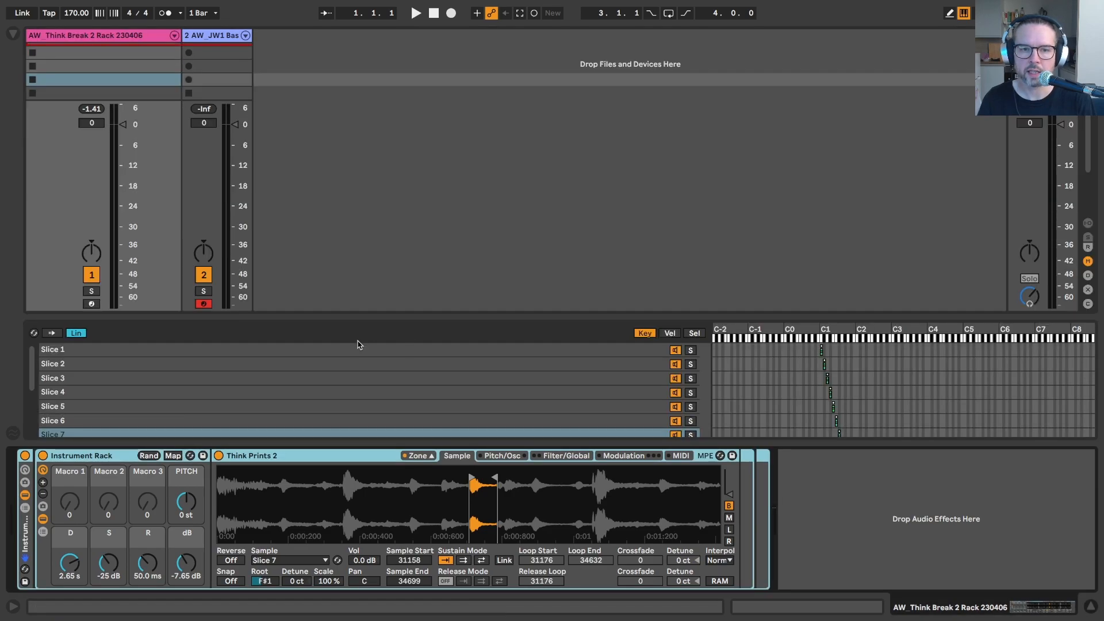
{"action": "left_click", "coordinate": [418, 456]}
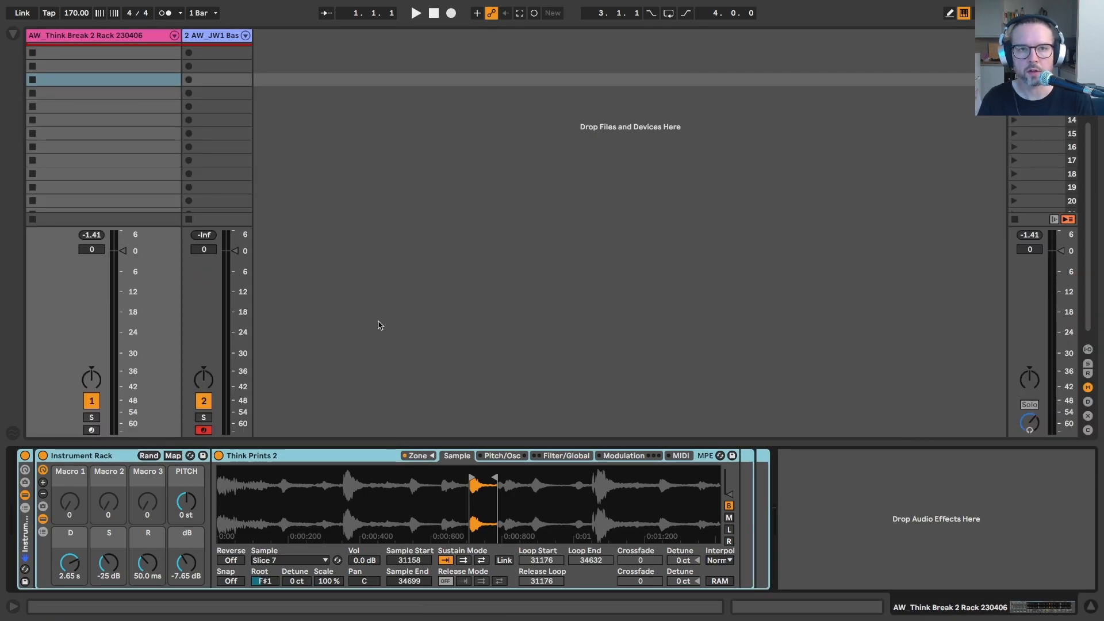
{"action": "left_click", "coordinate": [24, 507]}
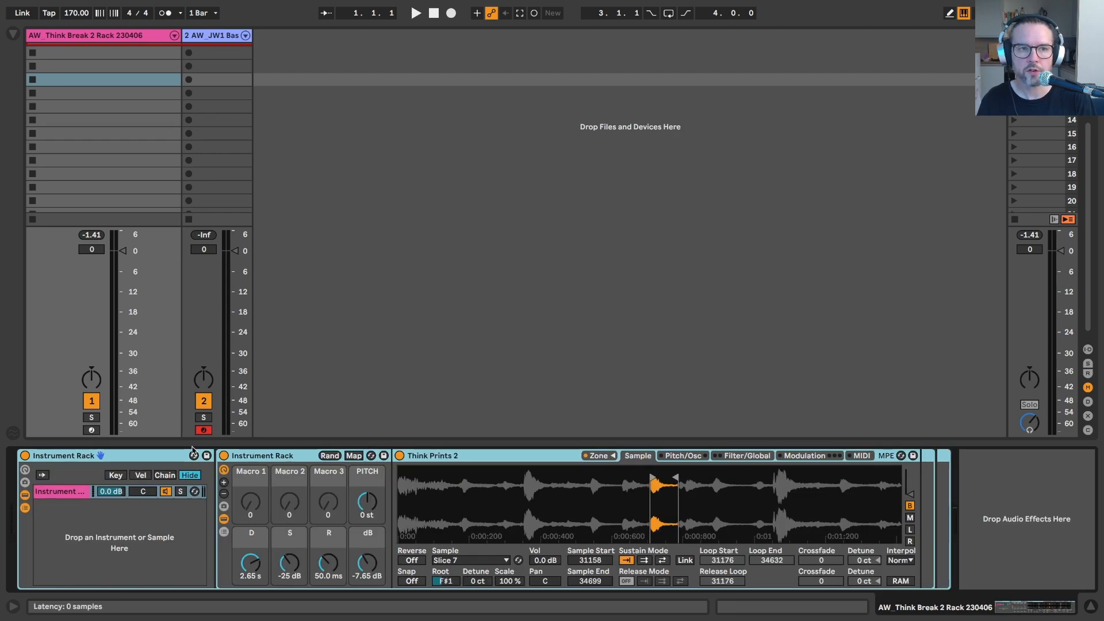
Step: Examine the MIDI notes in the first unnamed clip below MASTER on the Think Break track
{"action": "scroll", "coordinate": [93, 81], "scroll_direction": "up", "scroll_amount": 5}
{"action": "double_click", "coordinate": [92, 81]}
{"action": "left_click", "coordinate": [207, 339]}
{"action": "key", "text": "shift+Tab"}
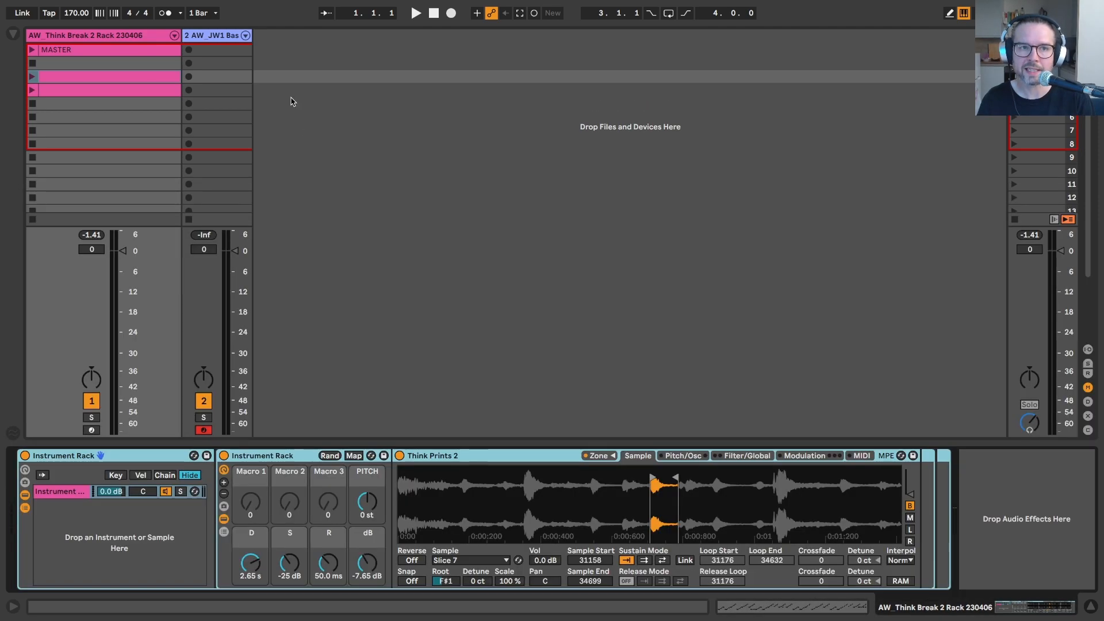
Step: Move the AW_JW1 Basses Tuned rack into the Think Break track's outer Instrument Rack as a second chain and delete the emptied MIDI track
{"action": "left_click", "coordinate": [199, 40]}
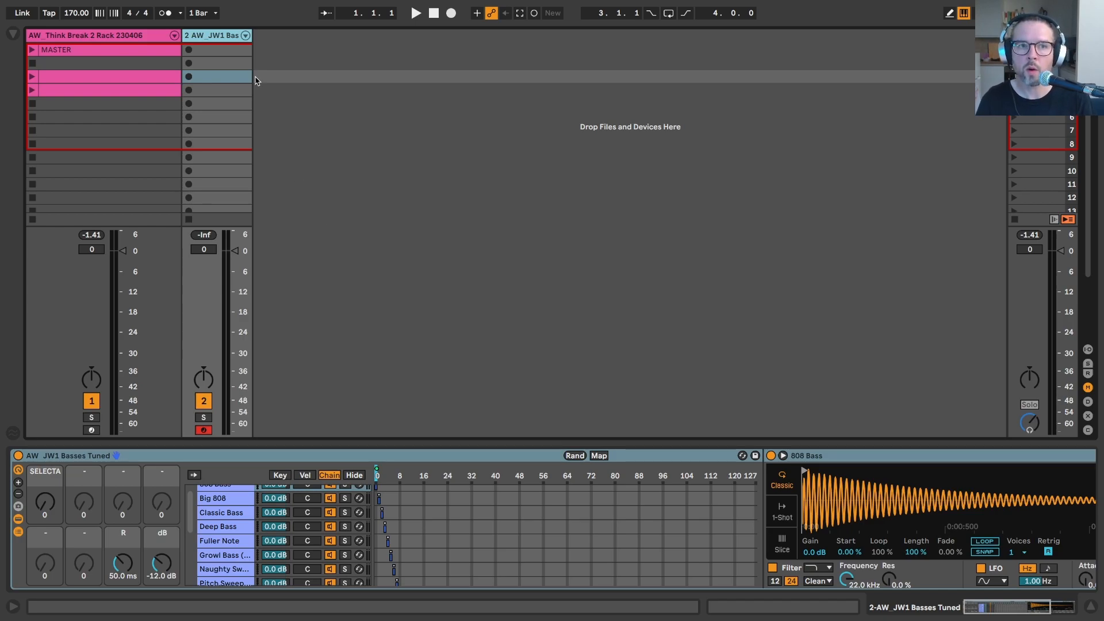
{"action": "left_click", "coordinate": [145, 37]}
{"action": "double_click", "coordinate": [145, 38]}
{"action": "left_click", "coordinate": [145, 38]}
{"action": "left_click", "coordinate": [68, 519]}
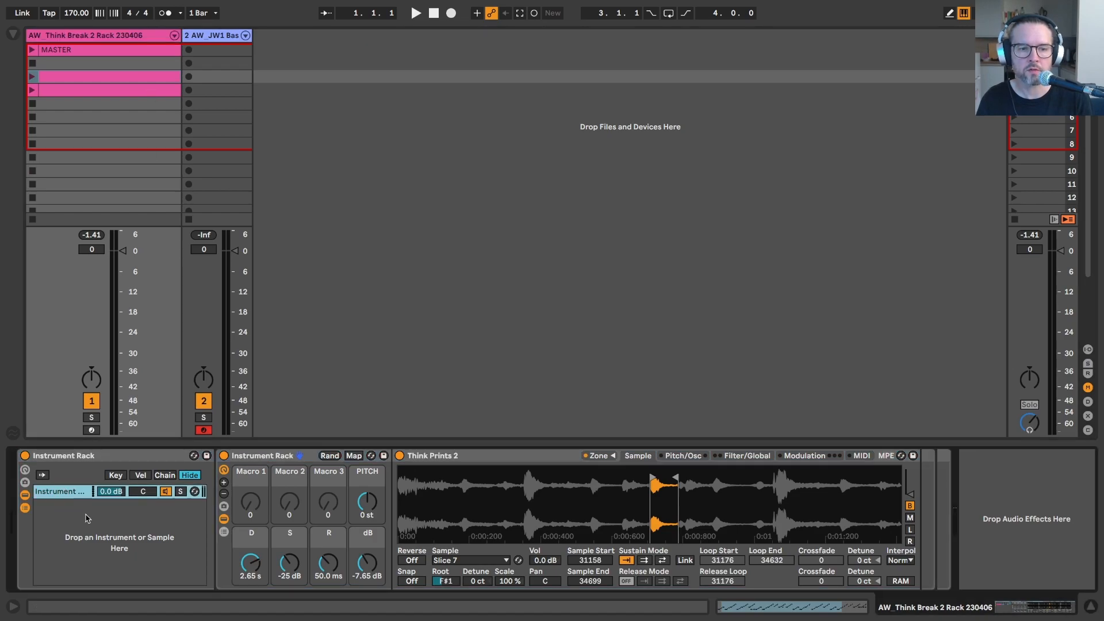
{"action": "left_click", "coordinate": [207, 38]}
{"action": "left_click_drag", "start_coordinate": [64, 455], "coordinate": [91, 200]}
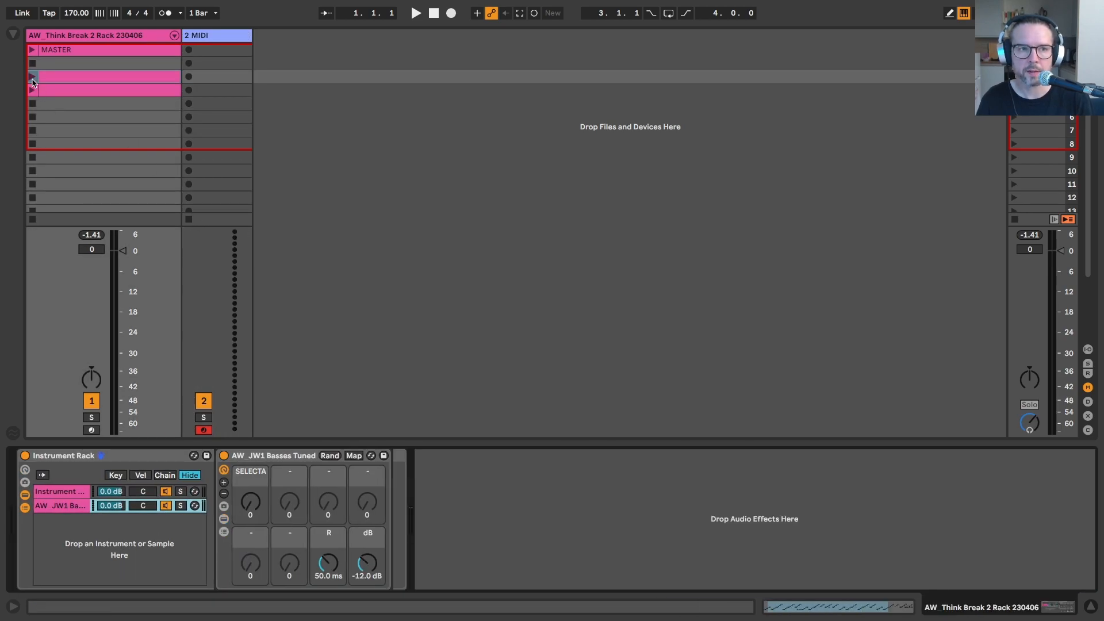
{"action": "key", "text": "Delete"}
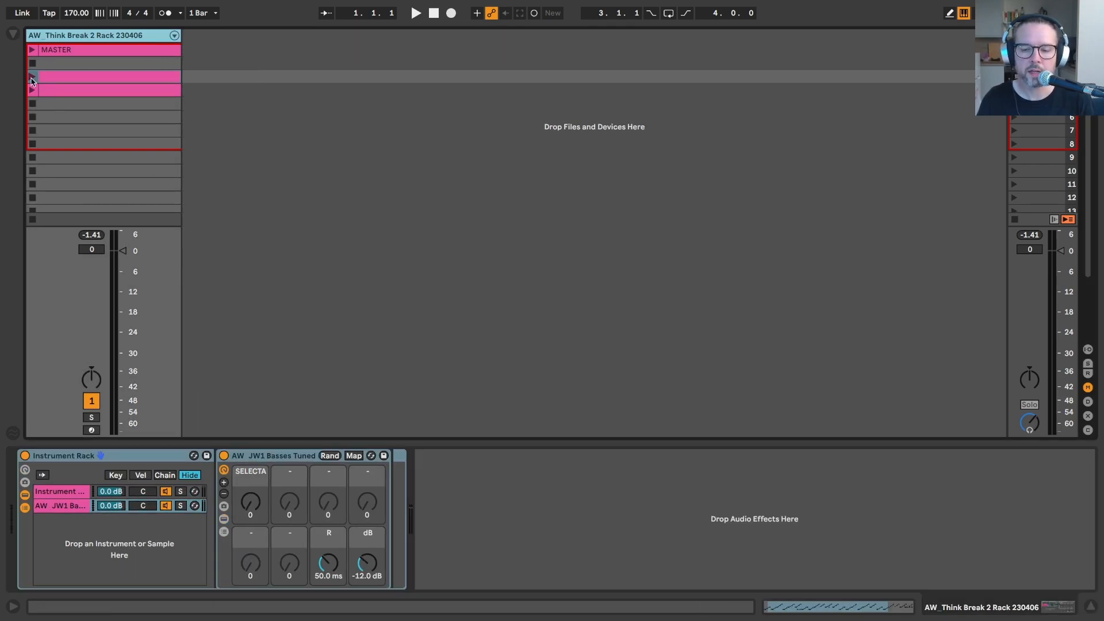
Step: Add a Pitch MIDI effect before the bass rack in its chain, set it to +24 st and audition the clip
{"action": "left_click", "coordinate": [31, 77]}
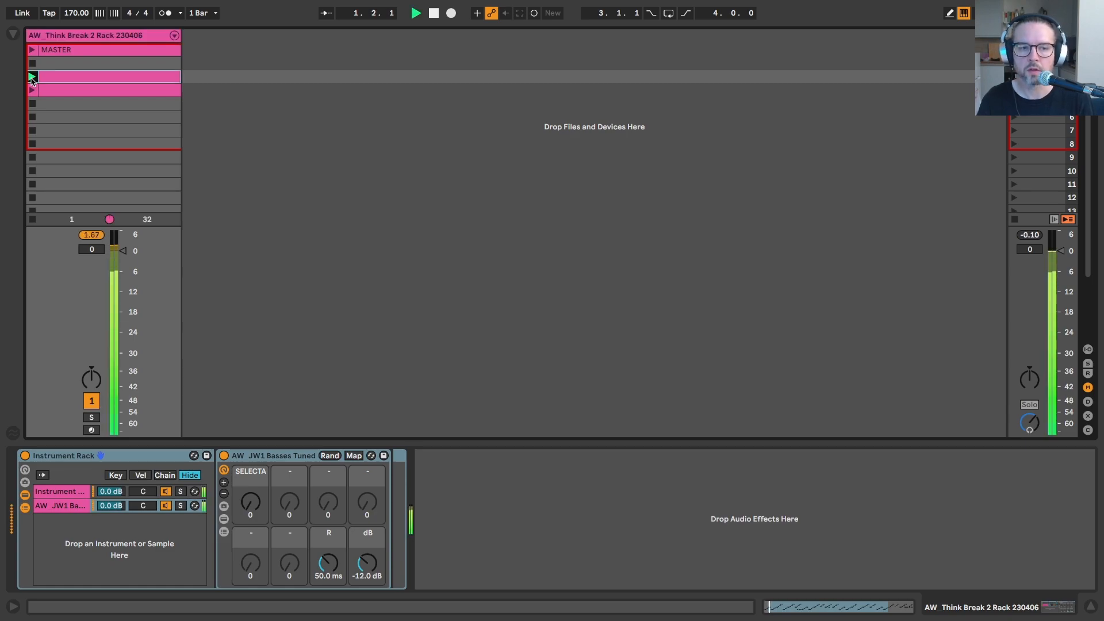
{"action": "left_click", "coordinate": [13, 35]}
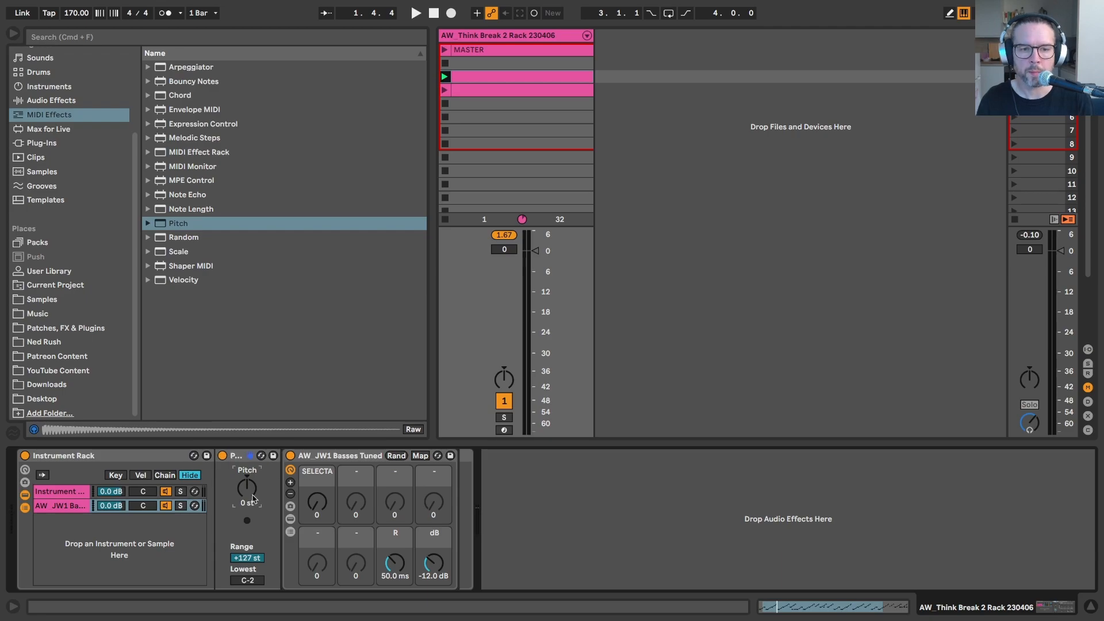
{"action": "key", "text": "shift+Up"}
{"action": "key", "text": "shift+Up"}
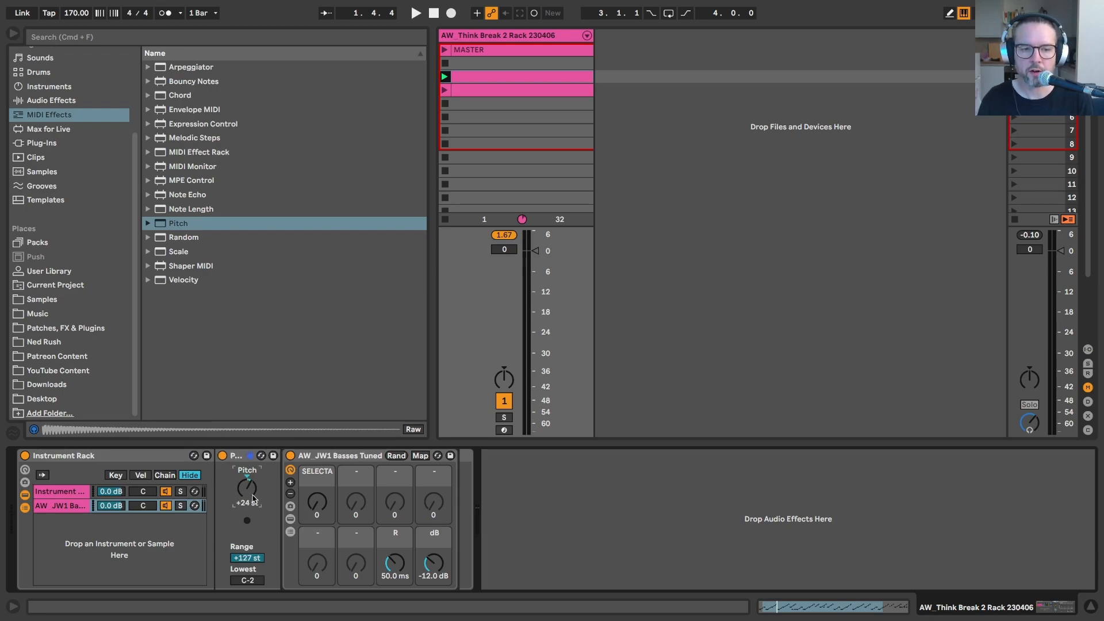
{"action": "key", "text": "space"}
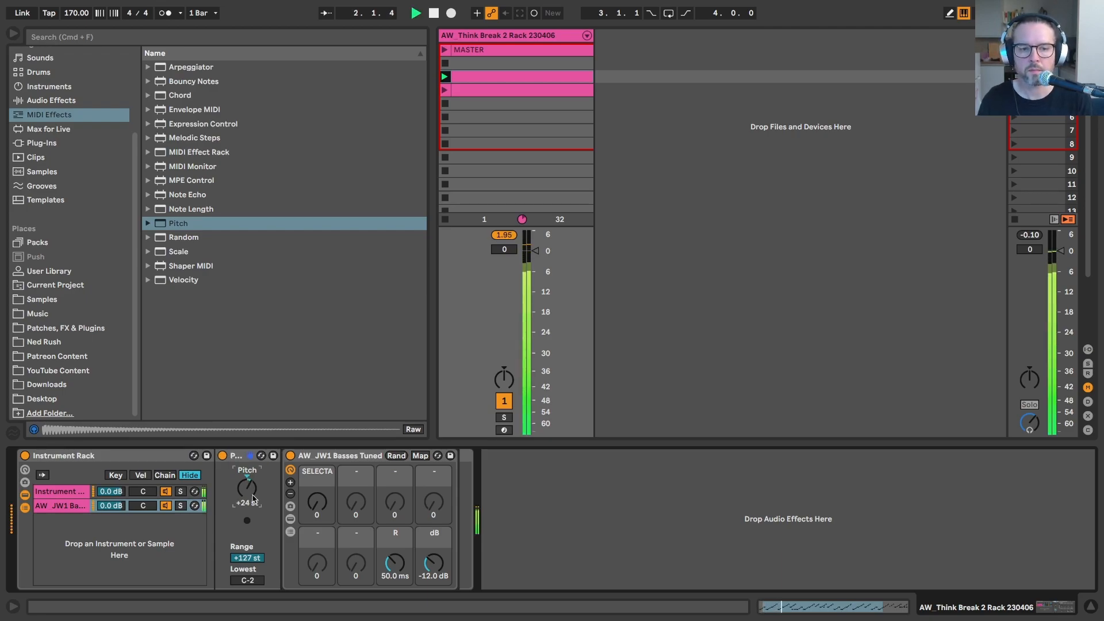
{"action": "key", "text": "space"}
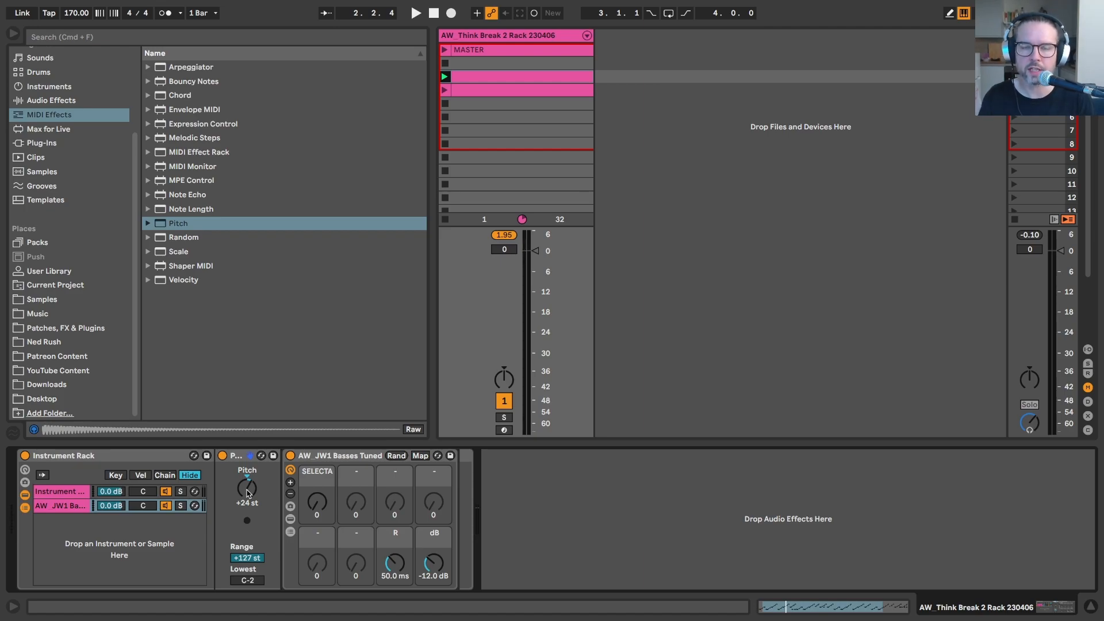
Step: Check the clip's C1 and D#1 notes in the piano roll and return to the track's devices
{"action": "double_click", "coordinate": [504, 85]}
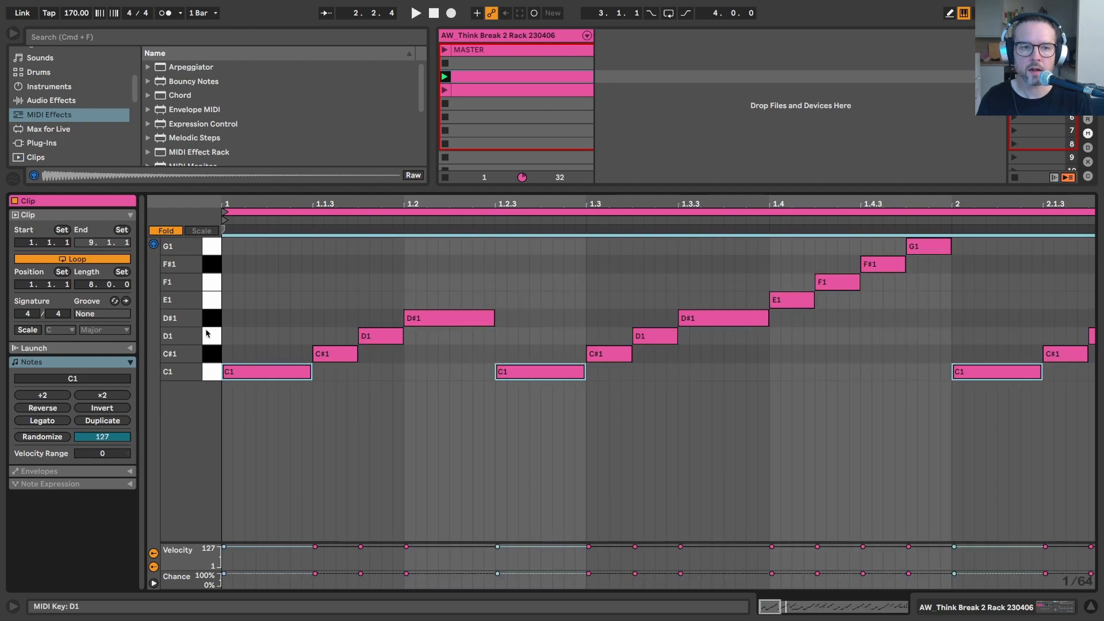
{"action": "left_click", "coordinate": [210, 321]}
{"action": "key", "text": "shift+Tab"}
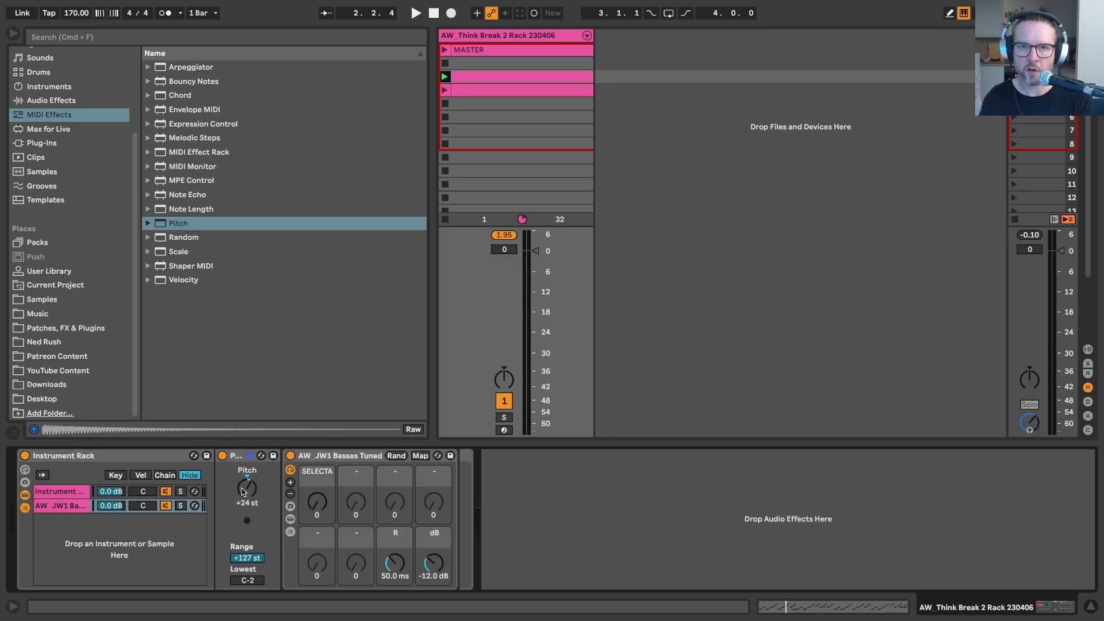
Step: Restrict the Pitch effect to a single note with lowest note C1 and range 0 st, and play the clip to check it
{"action": "left_click", "coordinate": [243, 493]}
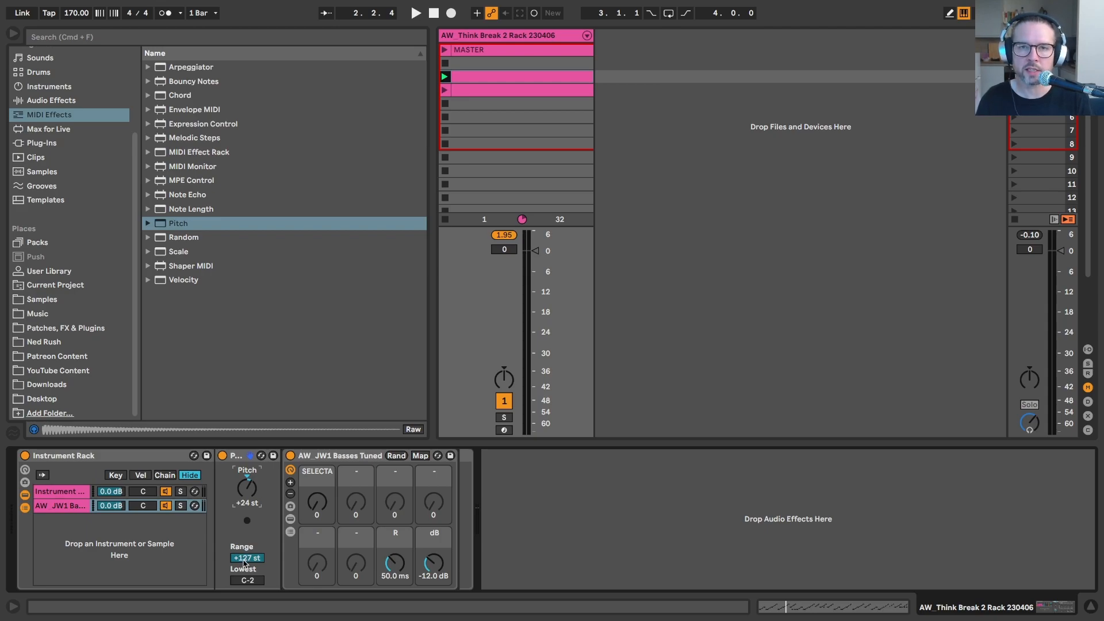
{"action": "left_click", "coordinate": [243, 581]}
{"action": "key", "text": "shift+Up"}
{"action": "left_click_drag", "start_coordinate": [236, 558], "coordinate": [237, 618]}
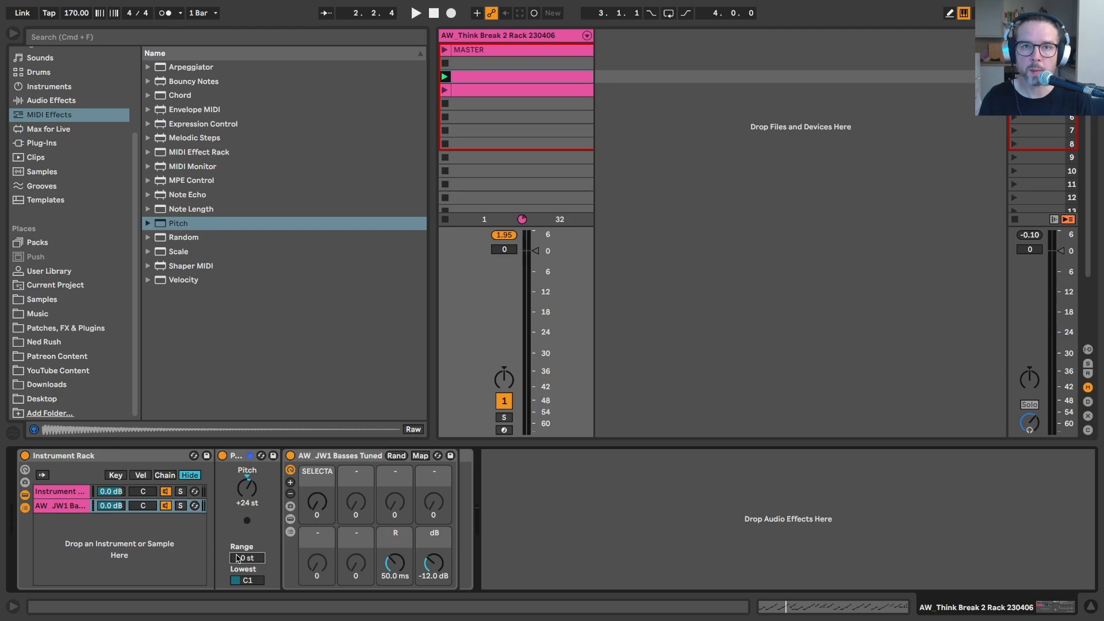
{"action": "key", "text": "space"}
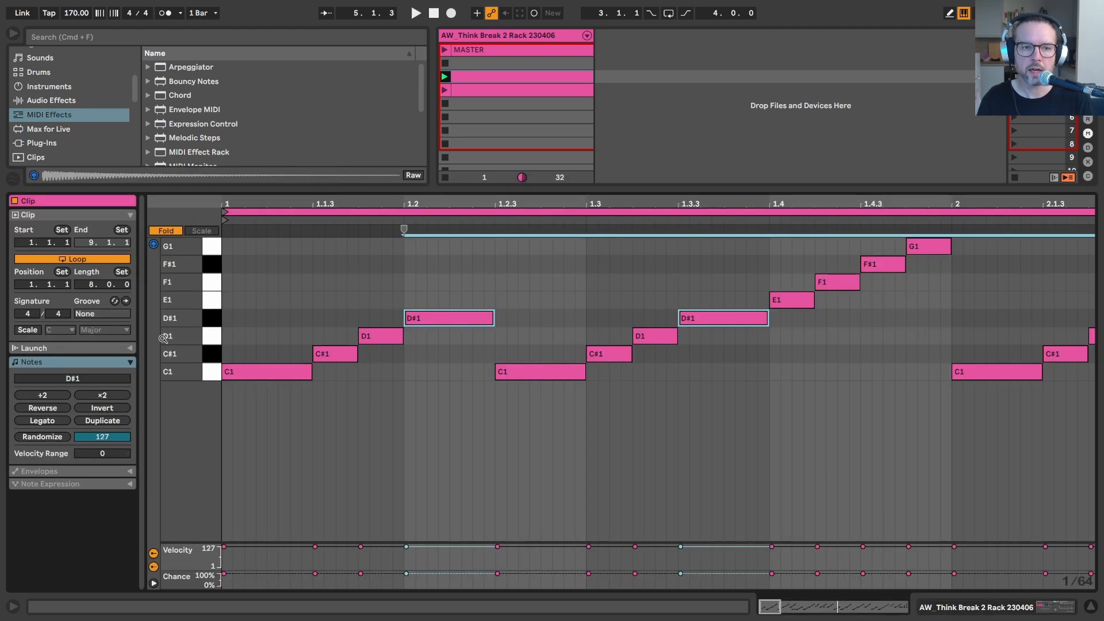
{"action": "left_click_drag", "start_coordinate": [653, 345], "coordinate": [451, 414]}
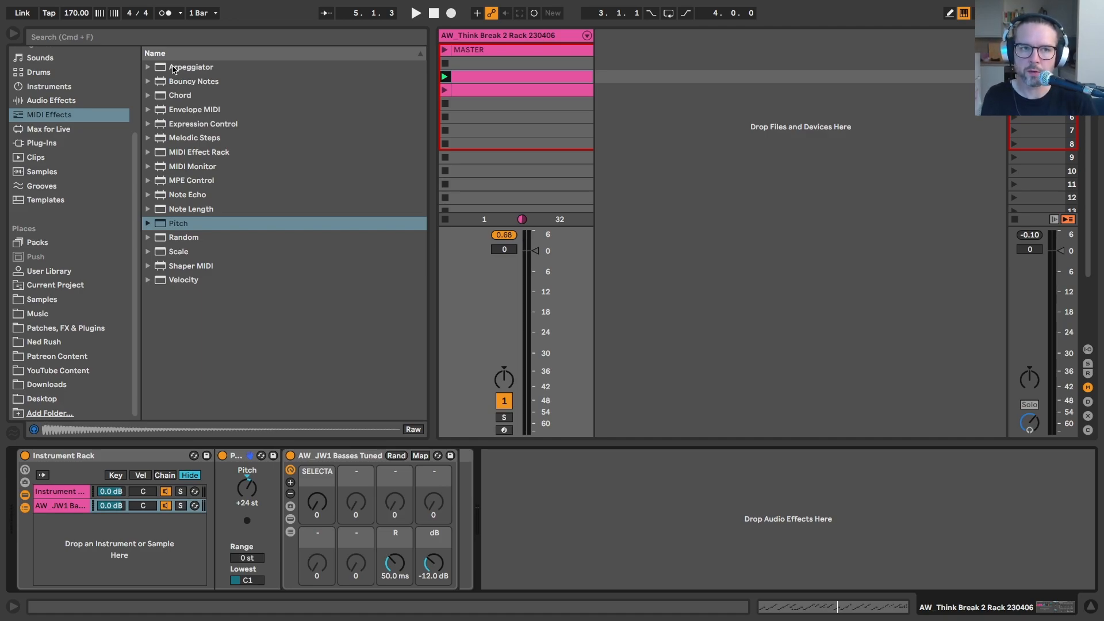
Step: Insert an Arpeggiator between the Pitch effect and the bass rack and set its gate to 99 %
{"action": "left_click_drag", "start_coordinate": [173, 69], "coordinate": [292, 509]}
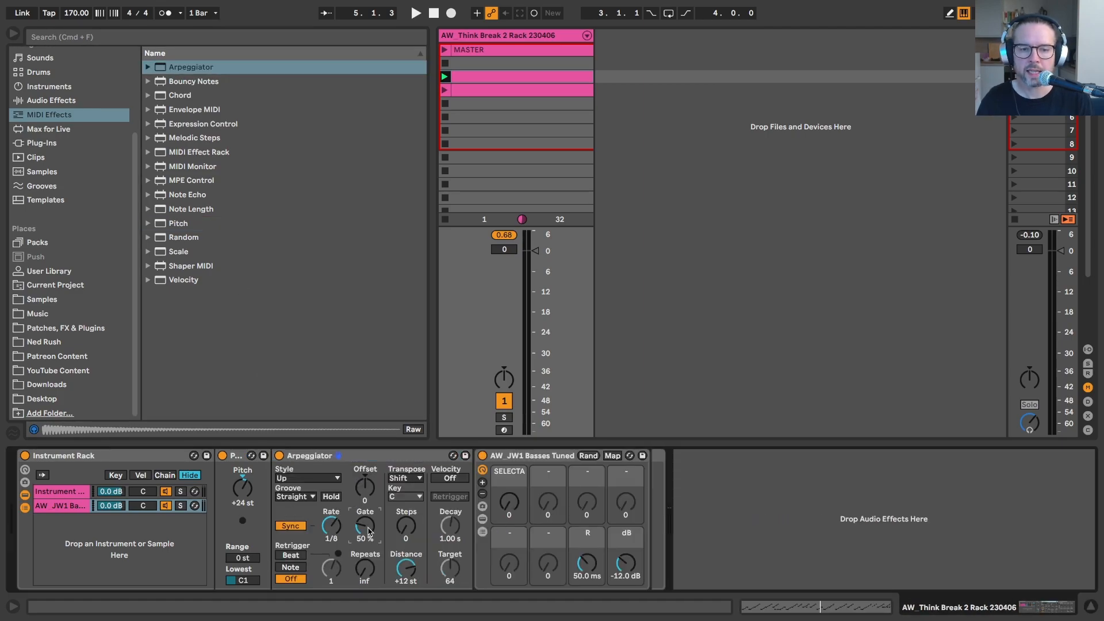
{"action": "left_click", "coordinate": [368, 532]}
{"action": "type", "text": "0"}
{"action": "key", "text": "BackSpace"}
{"action": "type", "text": "99"}
{"action": "key", "text": "Return"}
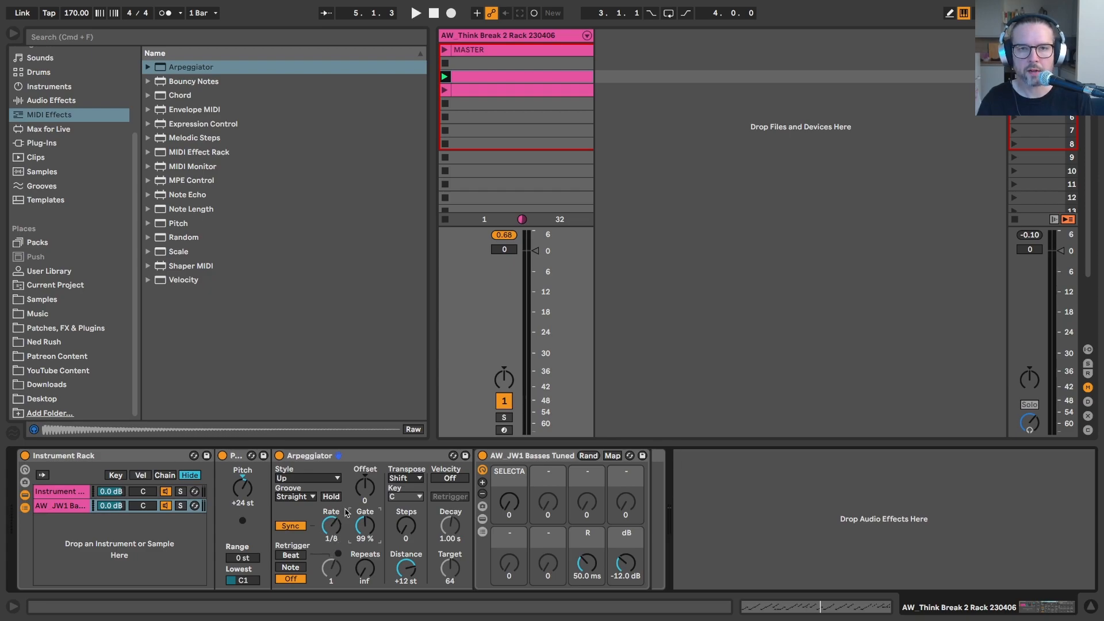
Step: Play the clip from bar 3 in its piano roll to check the bass on the C1 note, and return to the track's devices
{"action": "double_click", "coordinate": [519, 79]}
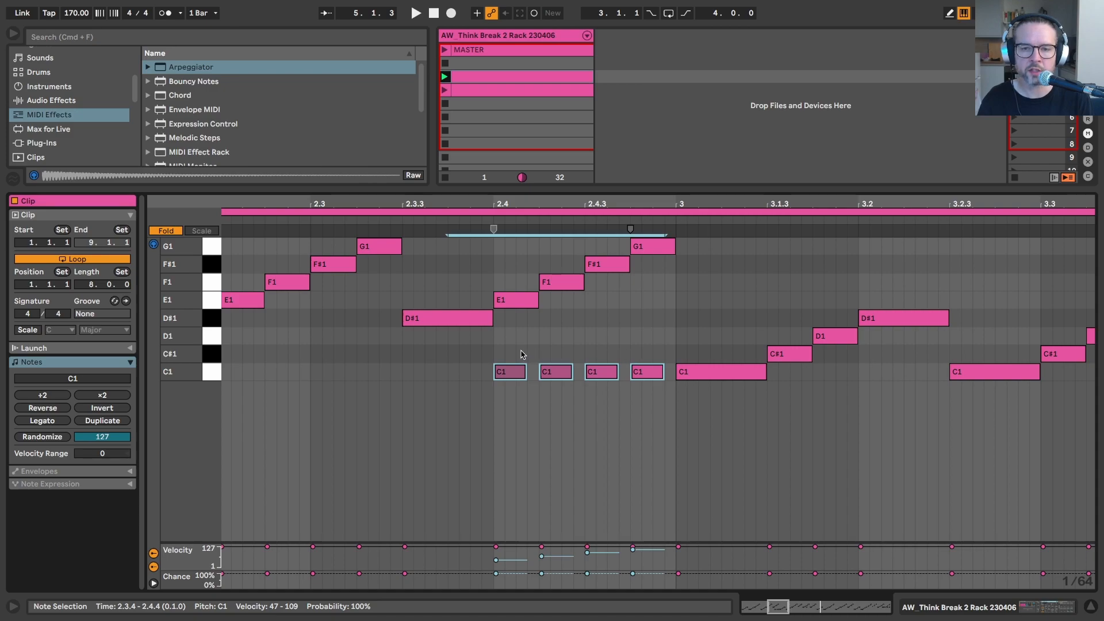
{"action": "key", "text": "space"}
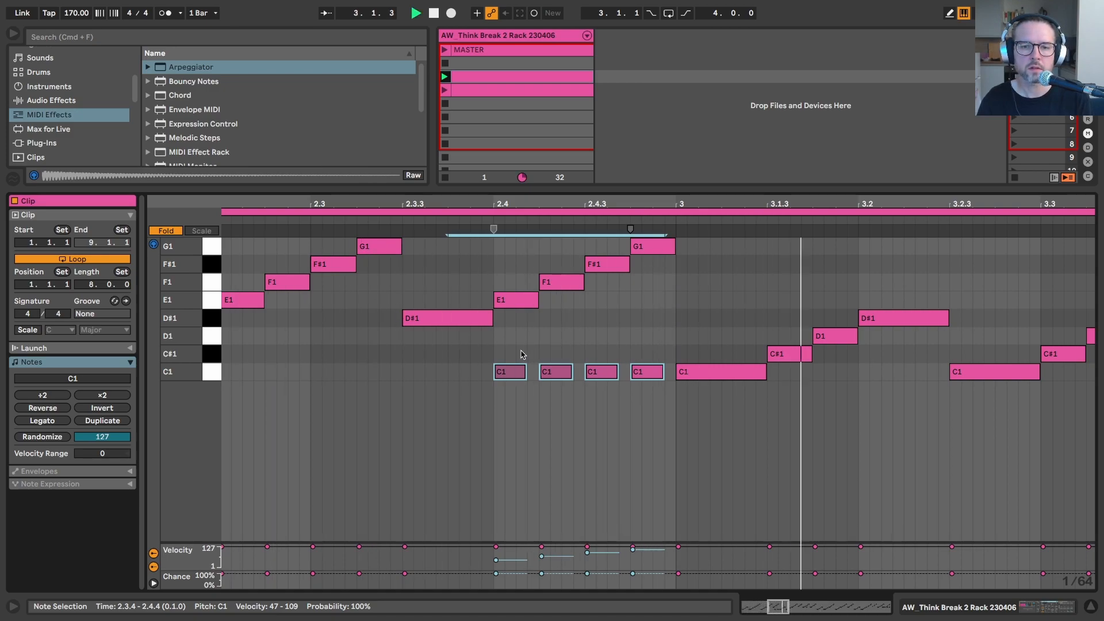
{"action": "key", "text": "space"}
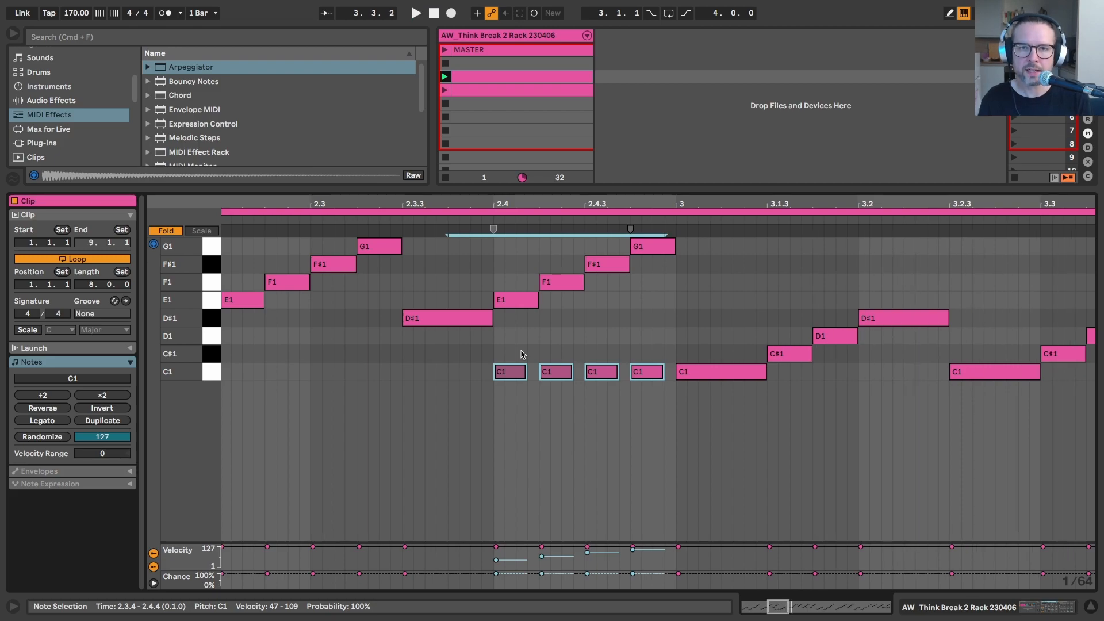
{"action": "key", "text": "shift+Tab"}
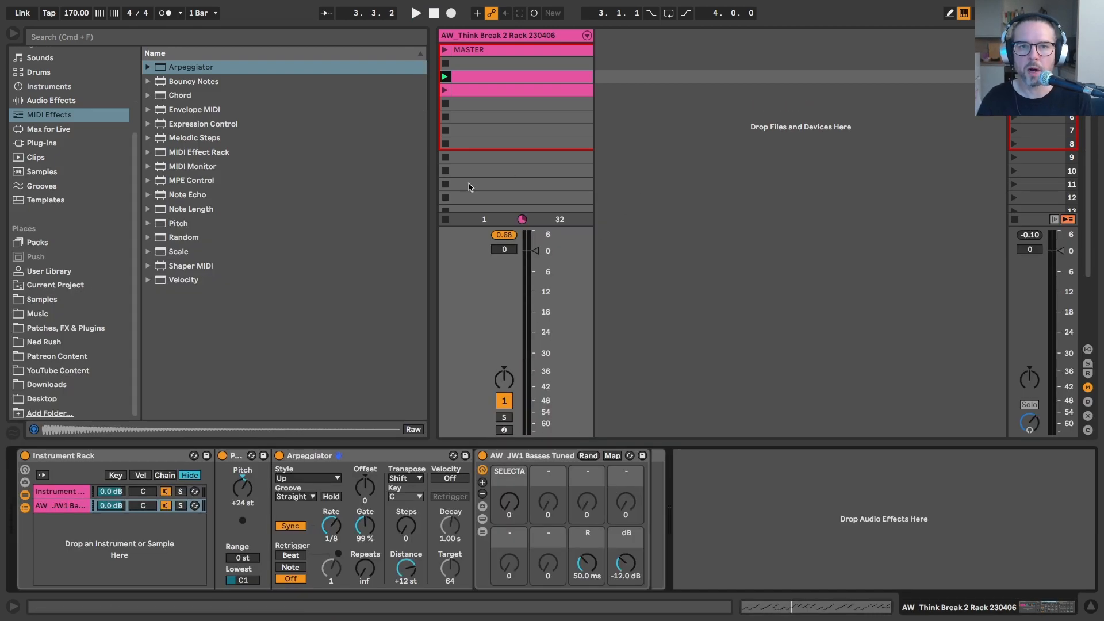
{"action": "left_click", "coordinate": [465, 36]}
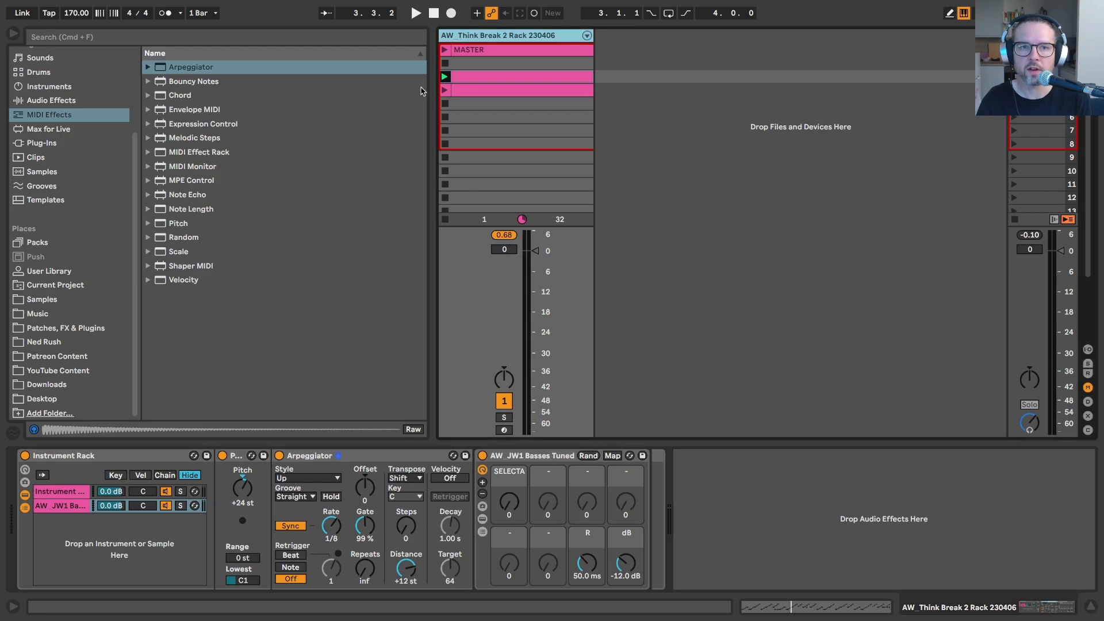
Step: Set the Pitch effect to +12 st and play the clip to audition the bass
{"action": "key", "text": "shift+Tab"}
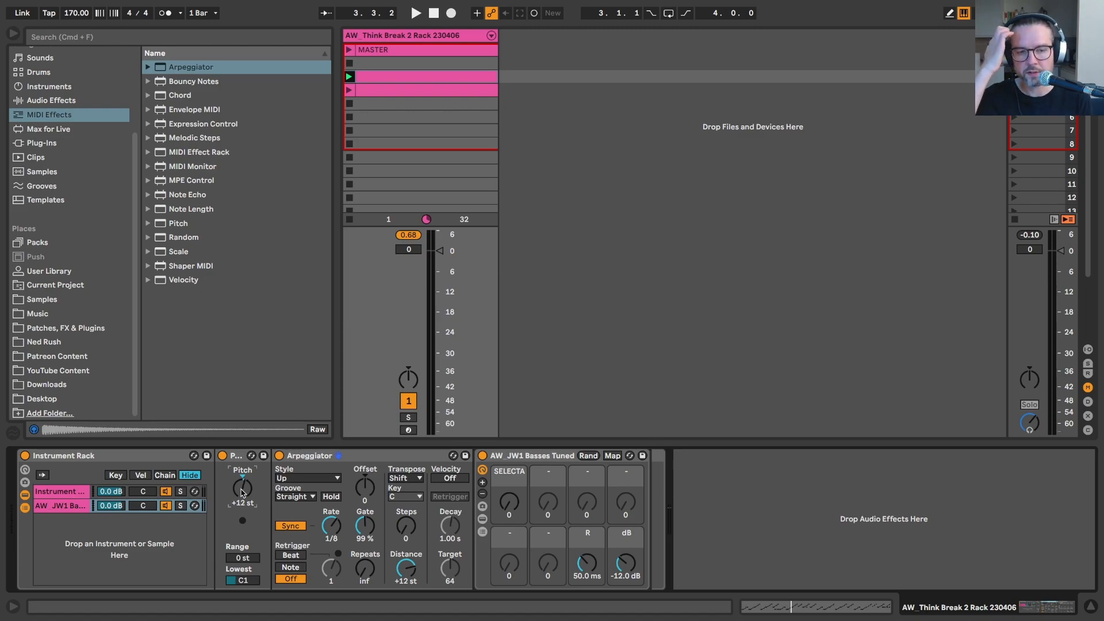
{"action": "key", "text": "space"}
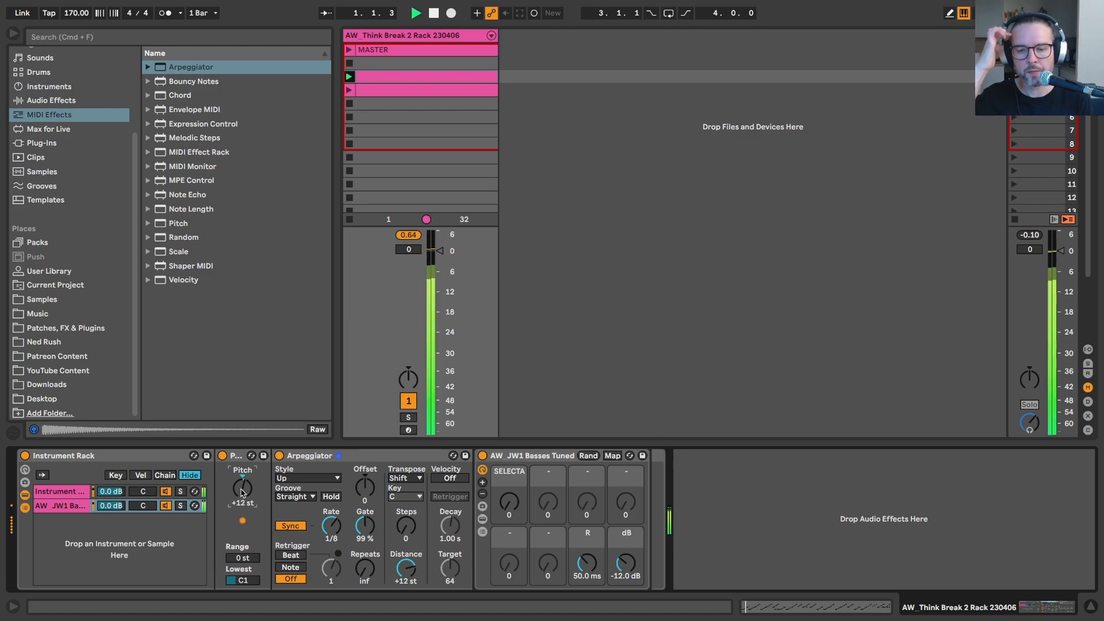
{"action": "key", "text": "space"}
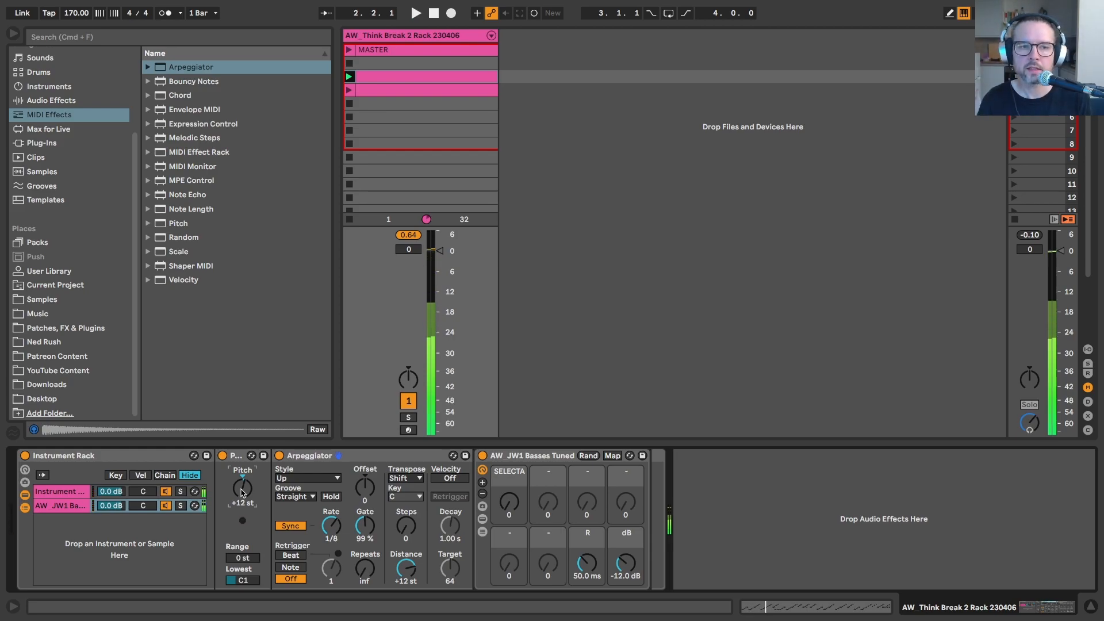
Step: Insert a Scale MIDI effect between the Arpeggiator and the bass rack, set its base to F and switch it off
{"action": "left_click_drag", "start_coordinate": [176, 251], "coordinate": [479, 502]}
{"action": "left_click_drag", "start_coordinate": [621, 486], "coordinate": [577, 506]}
{"action": "key", "text": "Down"}
{"action": "key", "text": "Down"}
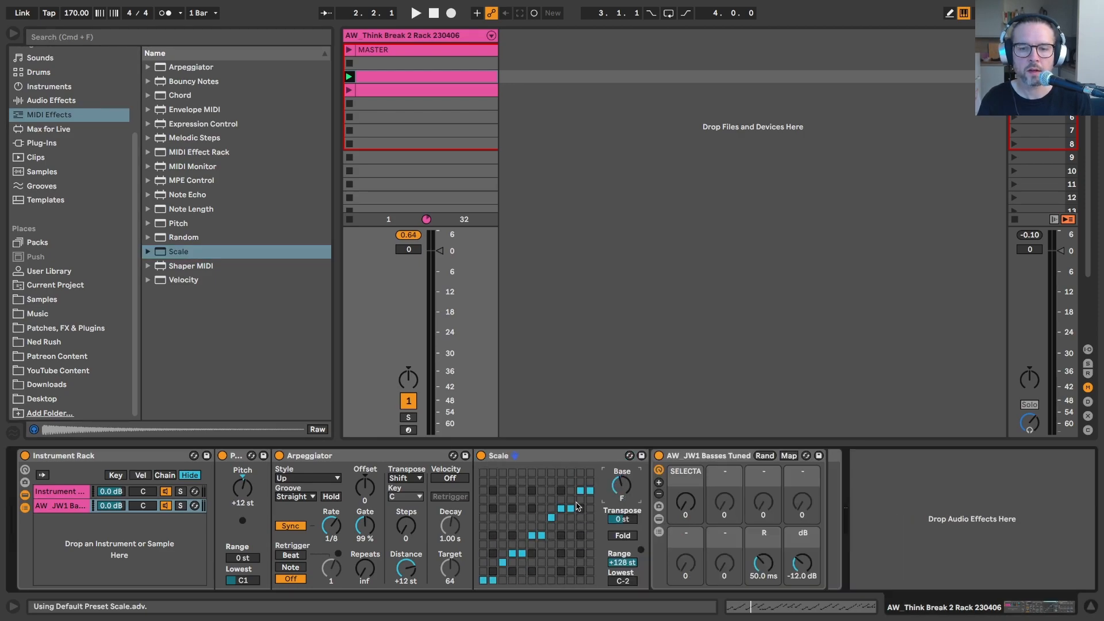
{"action": "left_click", "coordinate": [513, 455]}
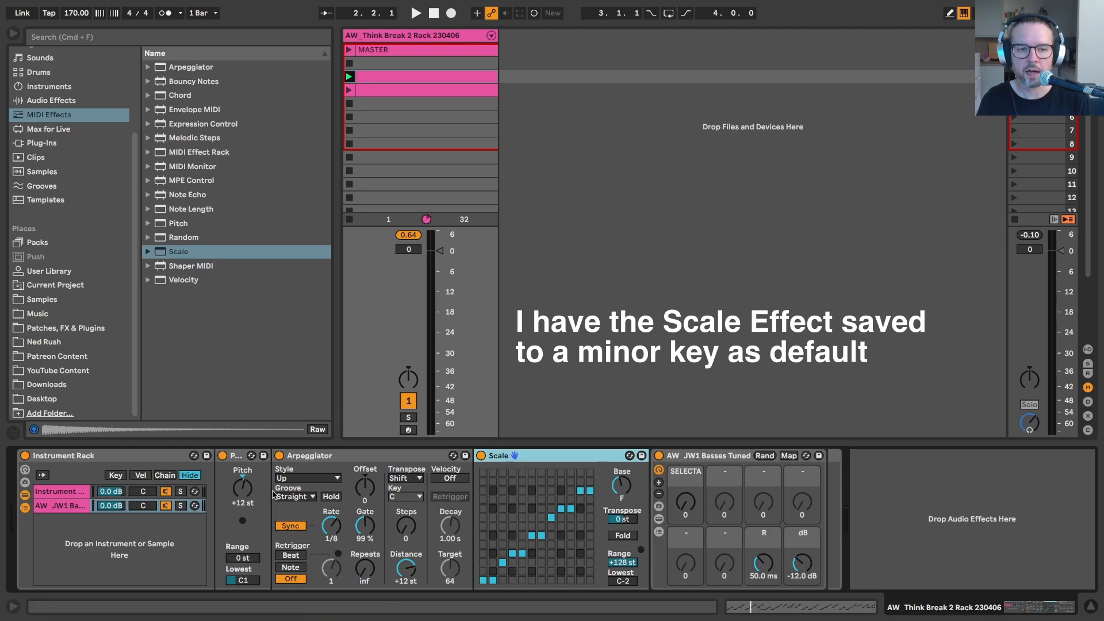
{"action": "left_click", "coordinate": [481, 456]}
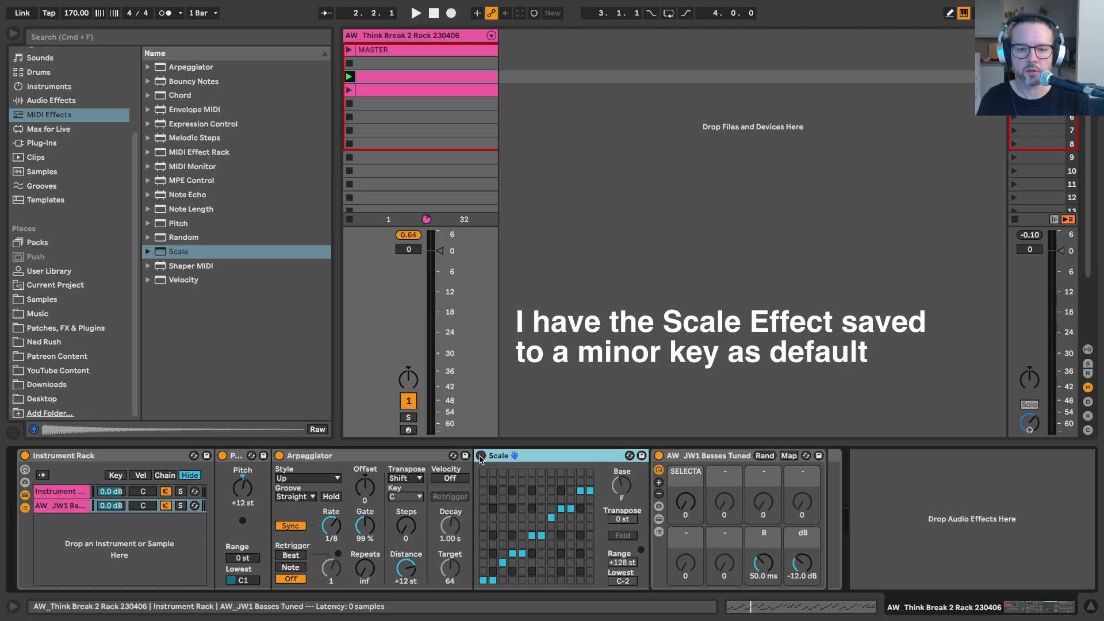
{"action": "left_click", "coordinate": [241, 490]}
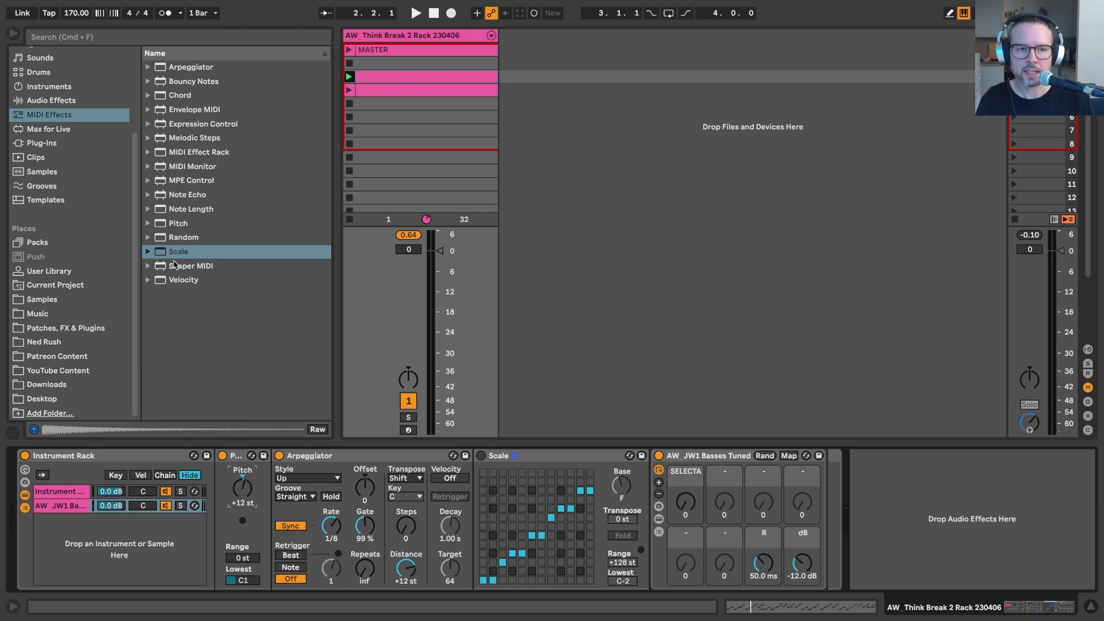
Step: Add a Tuner from the audio effect utilities after the Instrument Rack and play the clip
{"action": "left_click", "coordinate": [42, 103]}
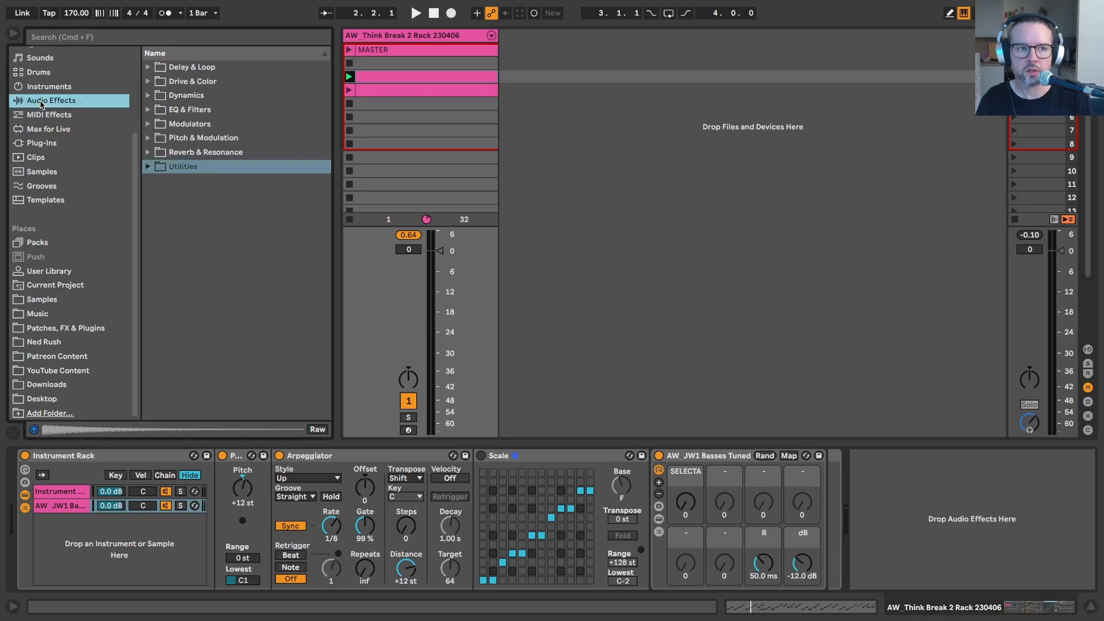
{"action": "left_click", "coordinate": [148, 167]}
{"action": "left_click_drag", "start_coordinate": [187, 251], "coordinate": [846, 472]}
{"action": "key", "text": "space"}
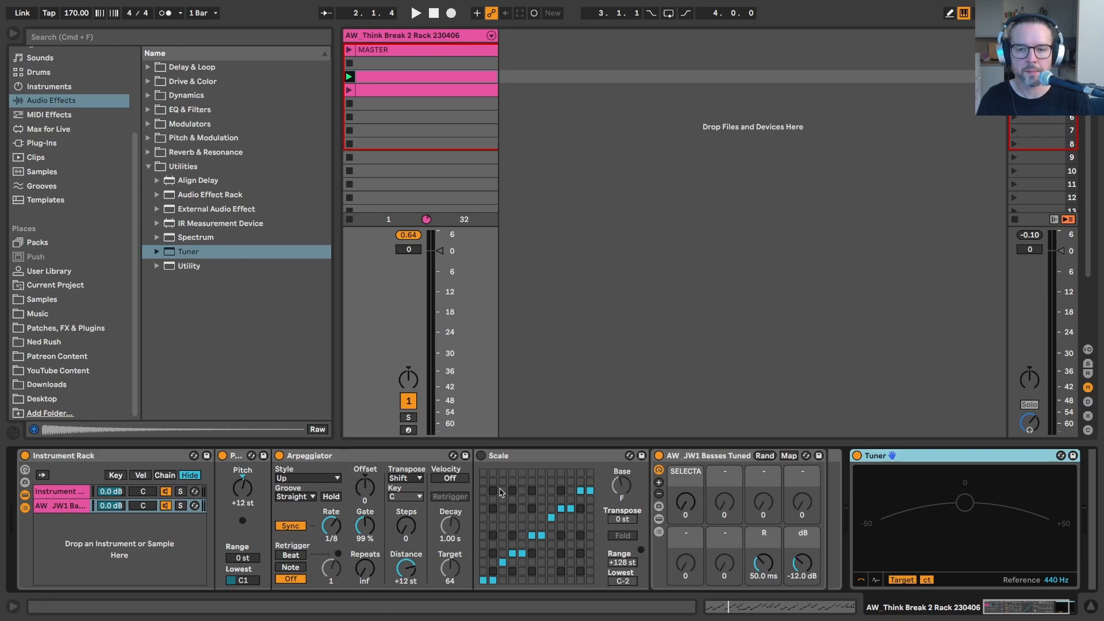
Step: Set the bass rack's SELECTA macro to 1 and the Pitch effect to +17 st, auditioning the bass with the Tuner
{"action": "left_click_drag", "start_coordinate": [688, 511], "coordinate": [689, 506]}
{"action": "key", "text": "space"}
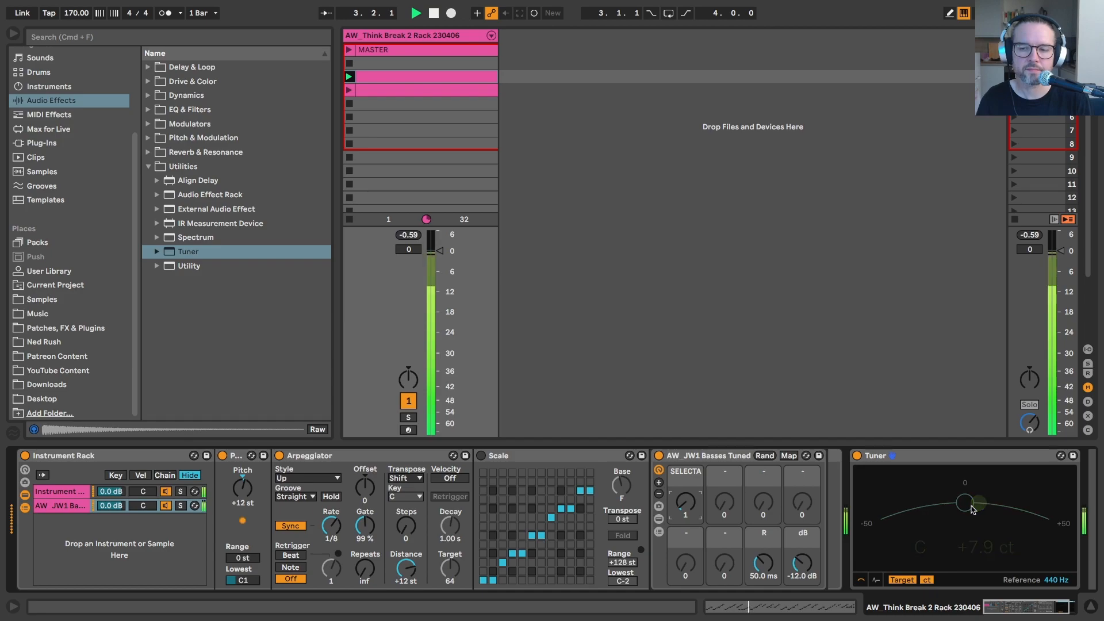
{"action": "key", "text": "space"}
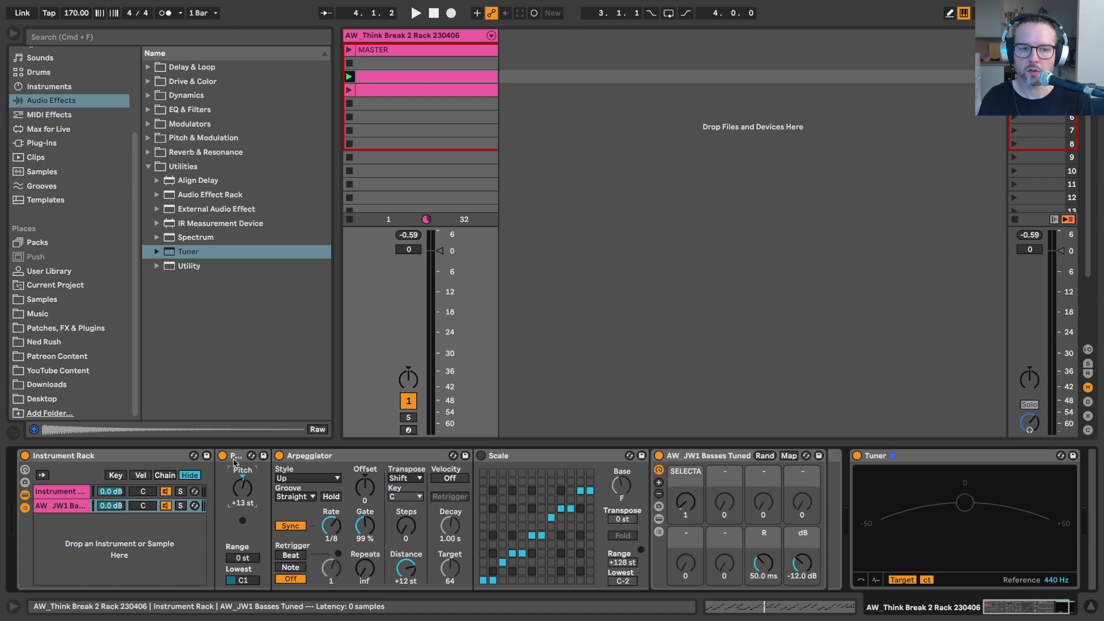
{"action": "key", "text": "space"}
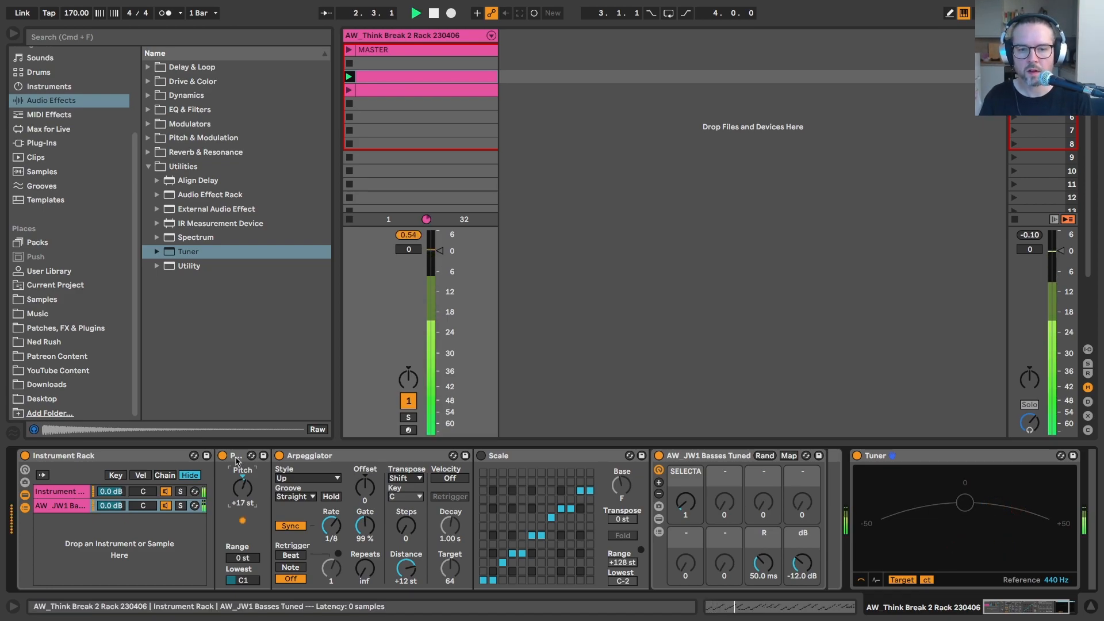
{"action": "key", "text": "space"}
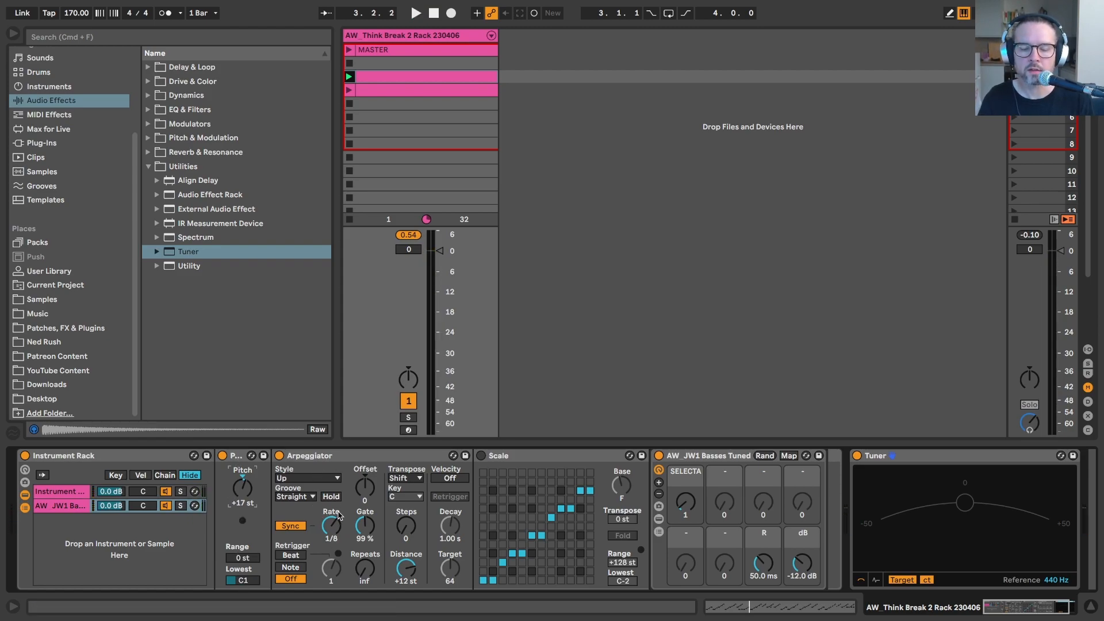
Step: Enable the Scale effect and remap its grid so the first five columns give the root and the next five the fifth
{"action": "left_click", "coordinate": [481, 456]}
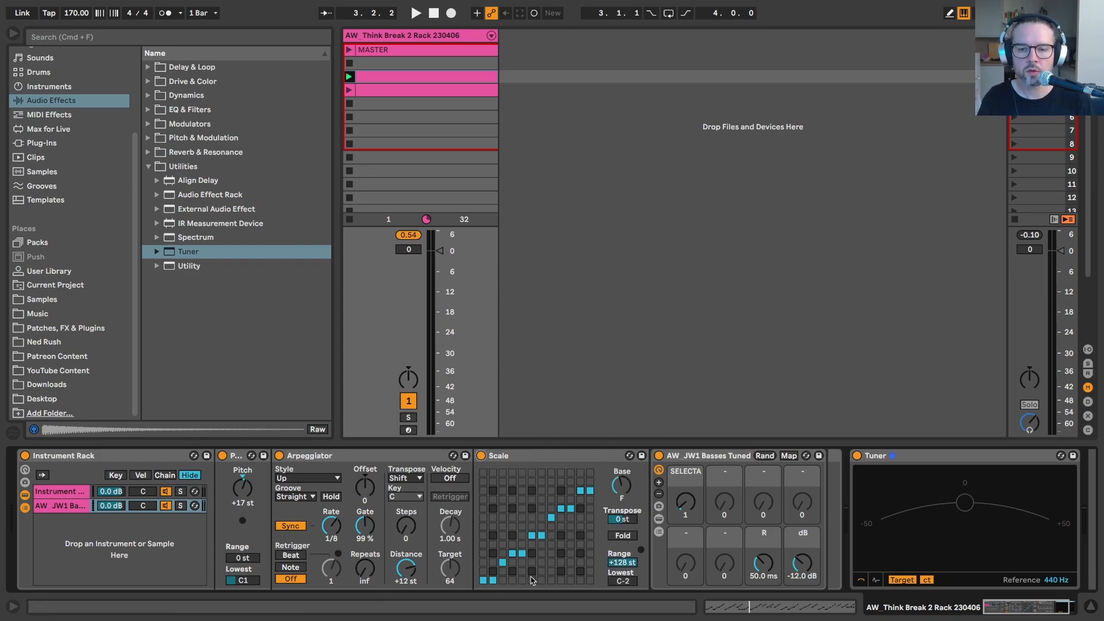
{"action": "left_click", "coordinate": [500, 461]}
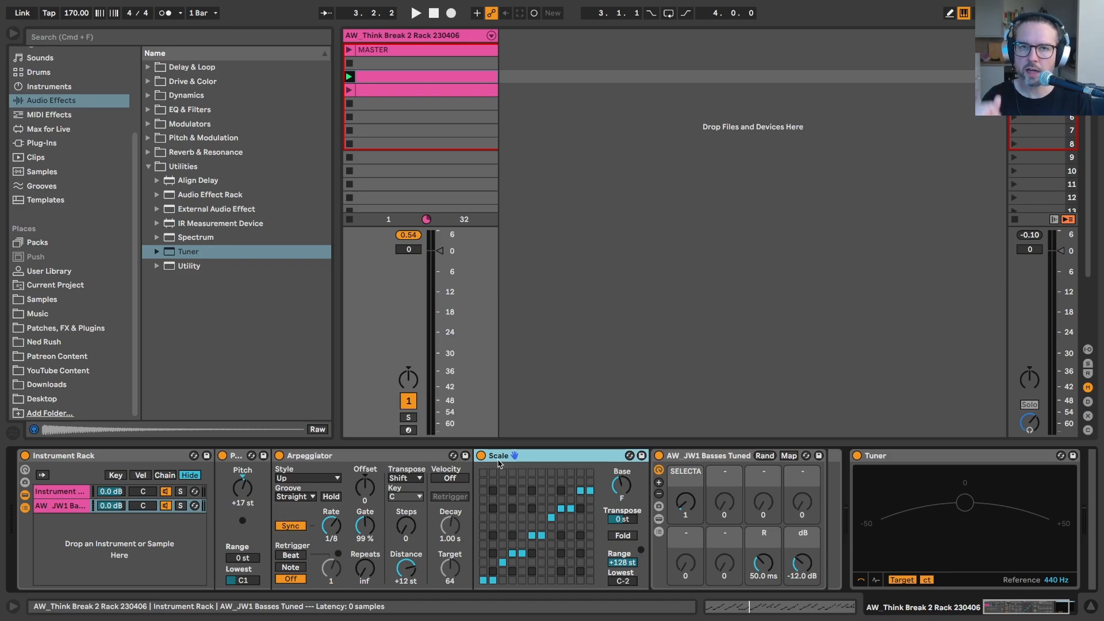
{"action": "left_click", "coordinate": [503, 580]}
{"action": "left_click", "coordinate": [513, 580]}
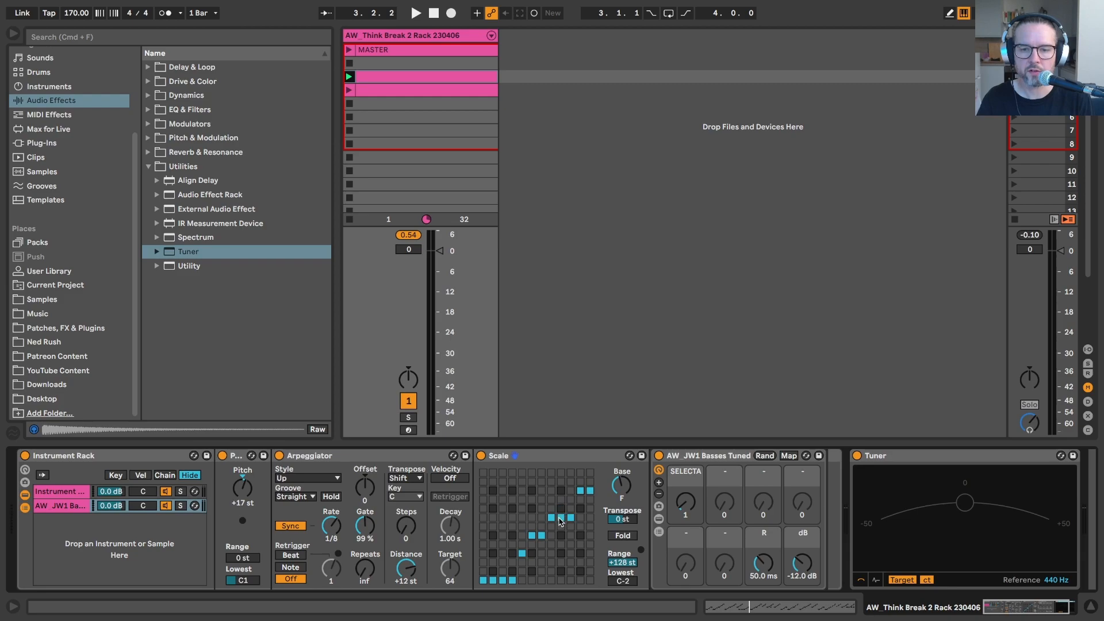
{"action": "left_click", "coordinate": [542, 519]}
{"action": "left_click", "coordinate": [532, 519]}
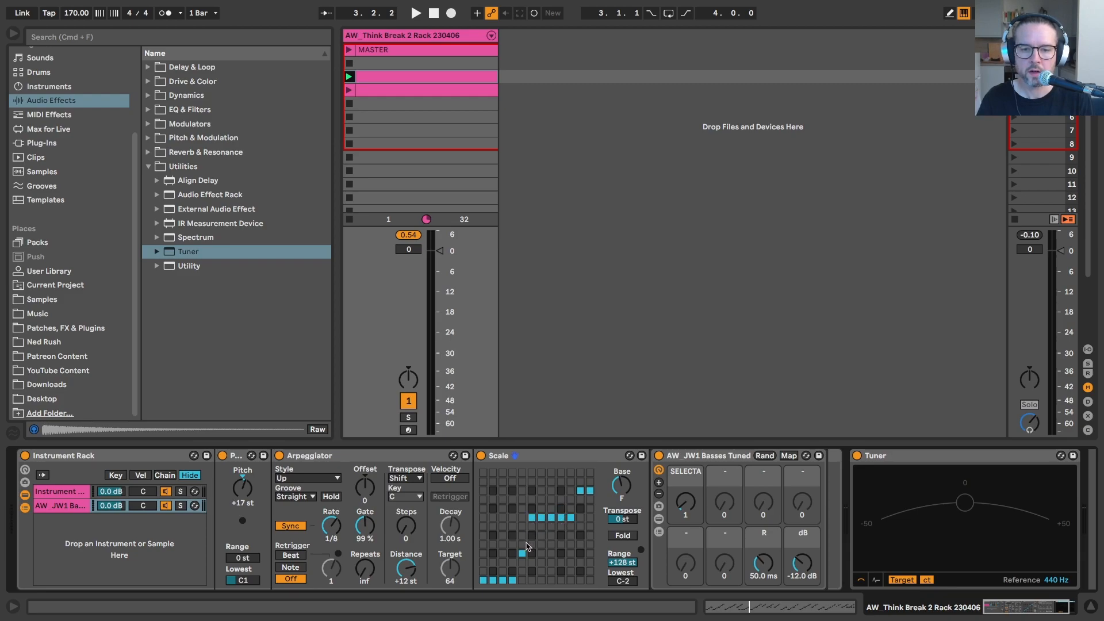
{"action": "left_click", "coordinate": [521, 581]}
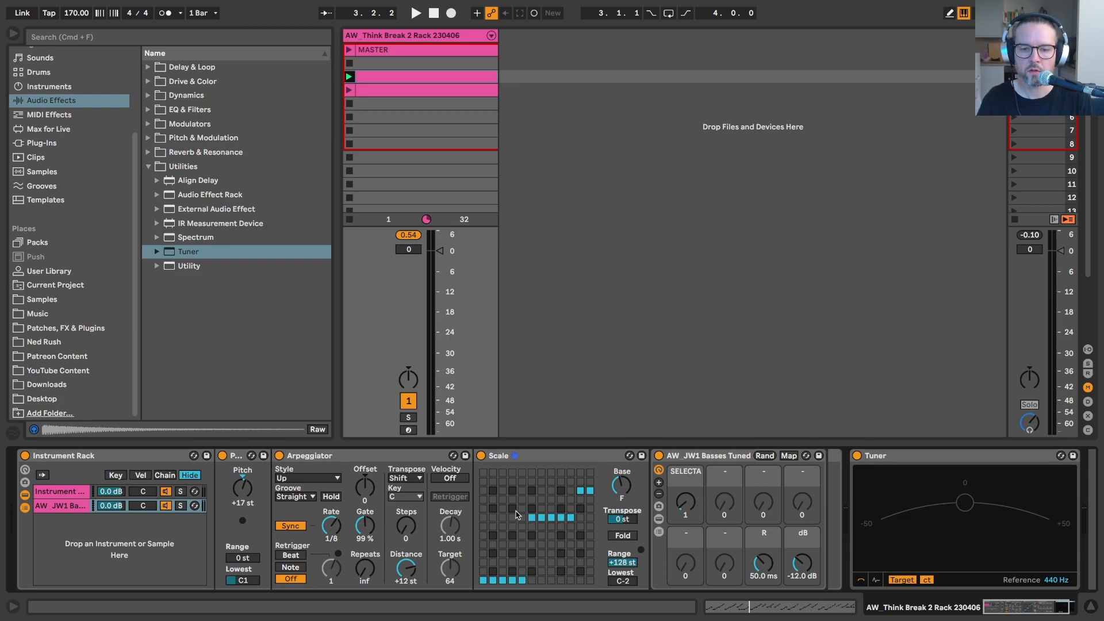
Step: Adjust the Scale grid to four columns on the root, five on the fifth and the last three on the octave
{"action": "left_click_drag", "start_coordinate": [591, 474], "coordinate": [521, 583]}
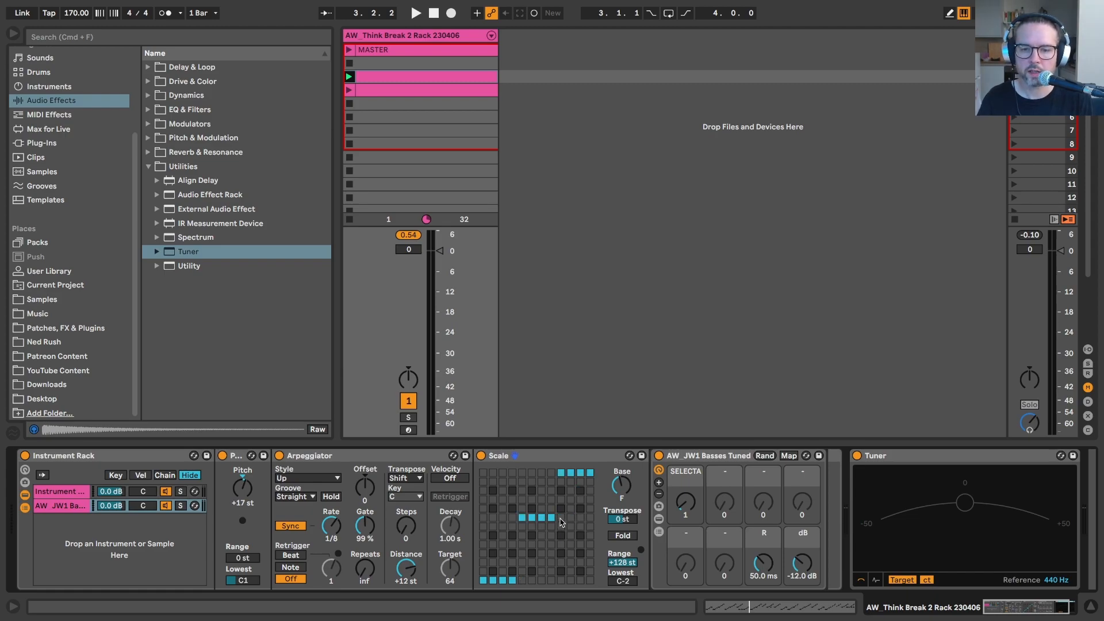
{"action": "left_click", "coordinate": [562, 521]}
{"action": "left_click", "coordinate": [523, 580]}
{"action": "left_click", "coordinate": [523, 517]}
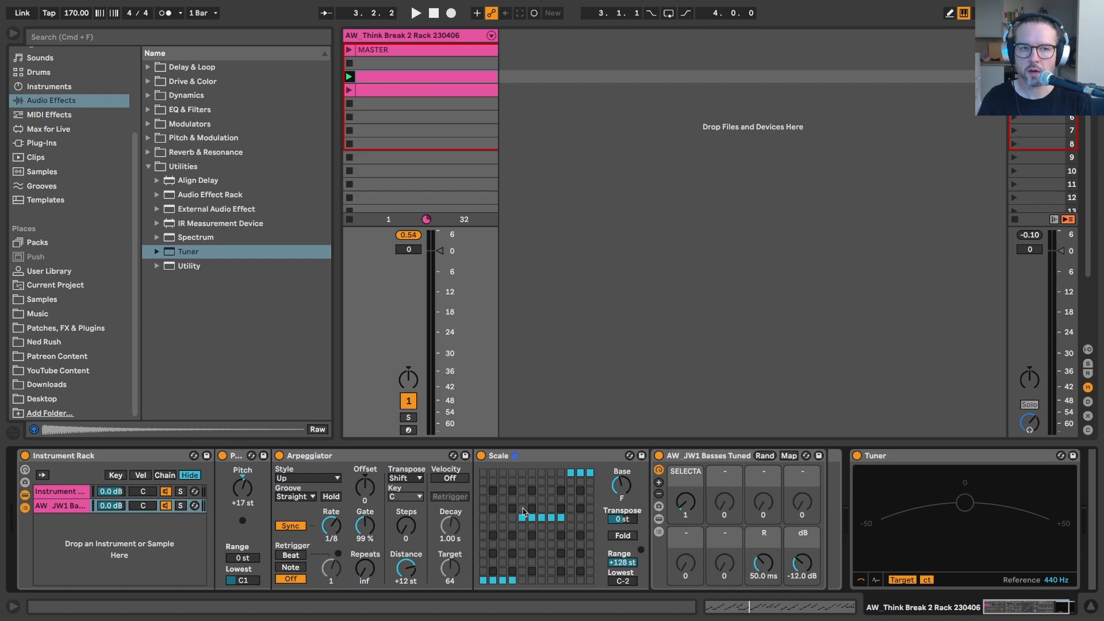
Step: Insert a Random MIDI effect between the Arpeggiator and Scale, and set its chance to 50 %
{"action": "left_click", "coordinate": [151, 167]}
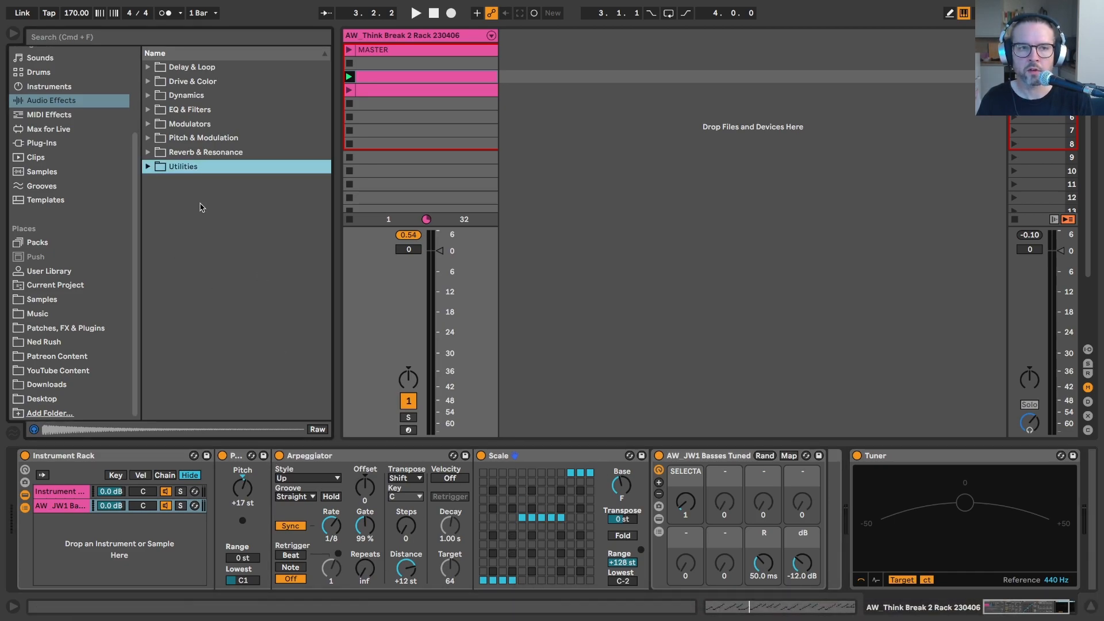
{"action": "left_click", "coordinate": [50, 115]}
{"action": "left_click", "coordinate": [183, 237]}
{"action": "left_click_drag", "start_coordinate": [184, 237], "coordinate": [482, 485]}
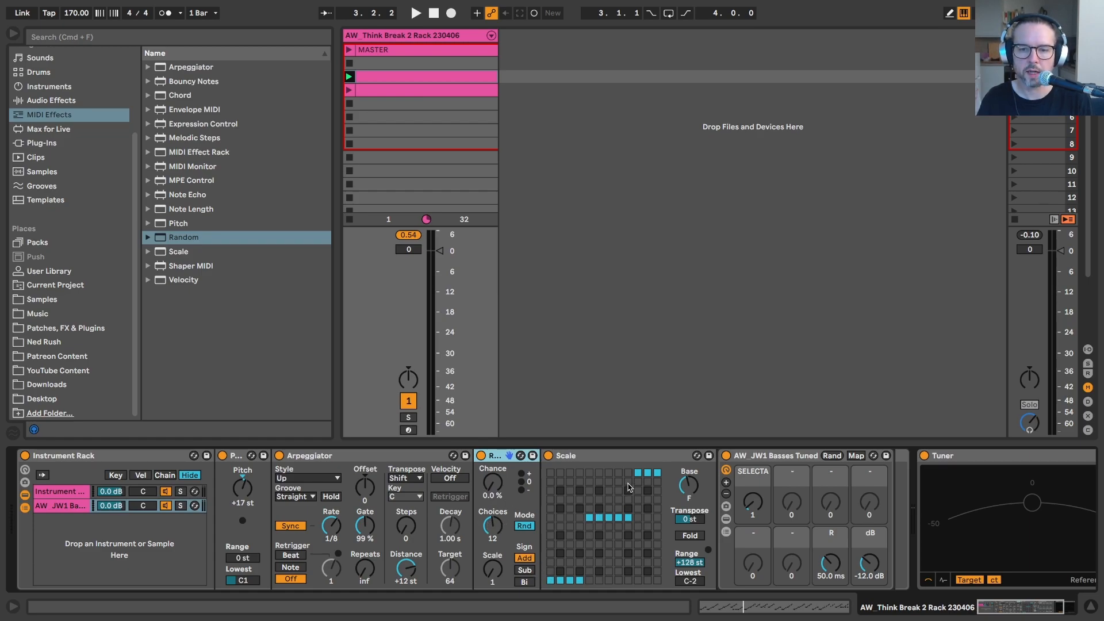
{"action": "left_click_drag", "start_coordinate": [492, 482], "coordinate": [492, 467]}
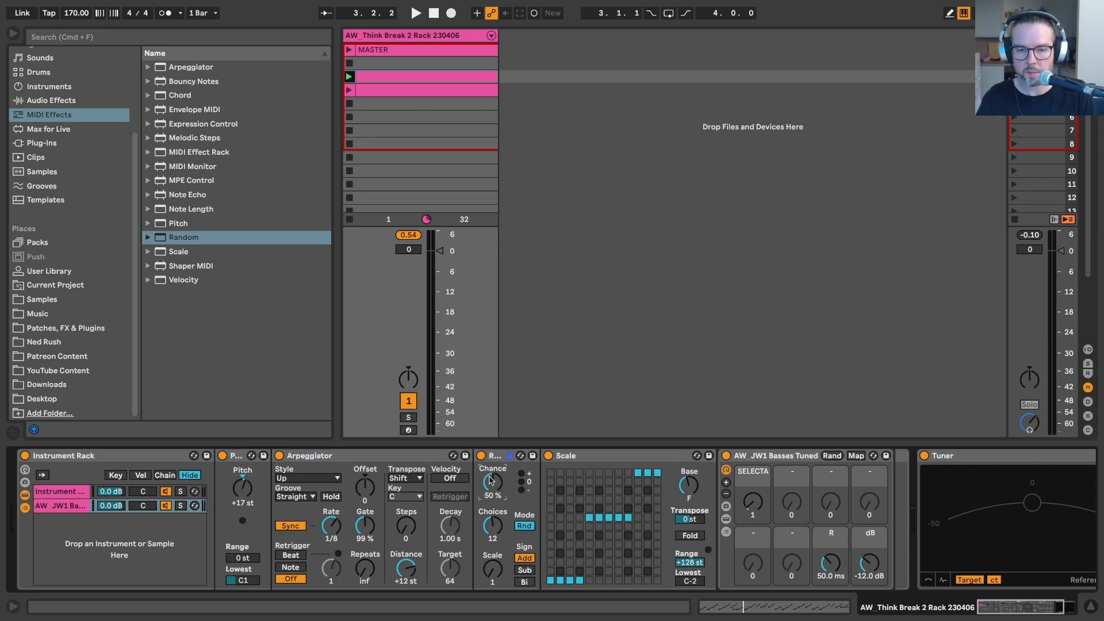
Step: Audition the randomised bass line and raise the bass rack's R macro to 1.45 s
{"action": "key", "text": "space"}
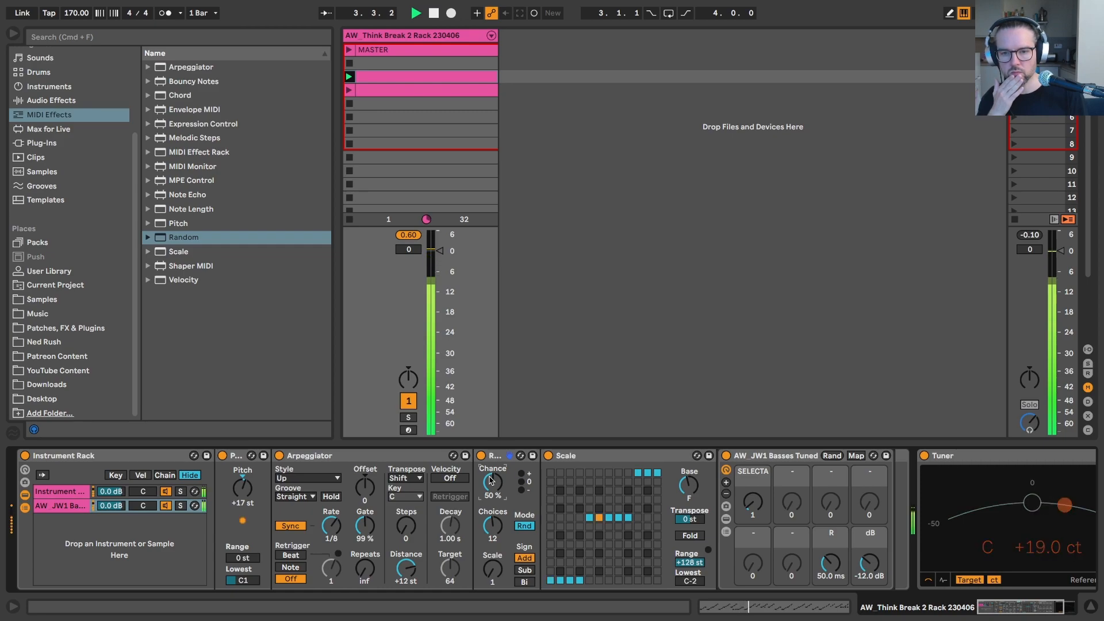
{"action": "key", "text": "space"}
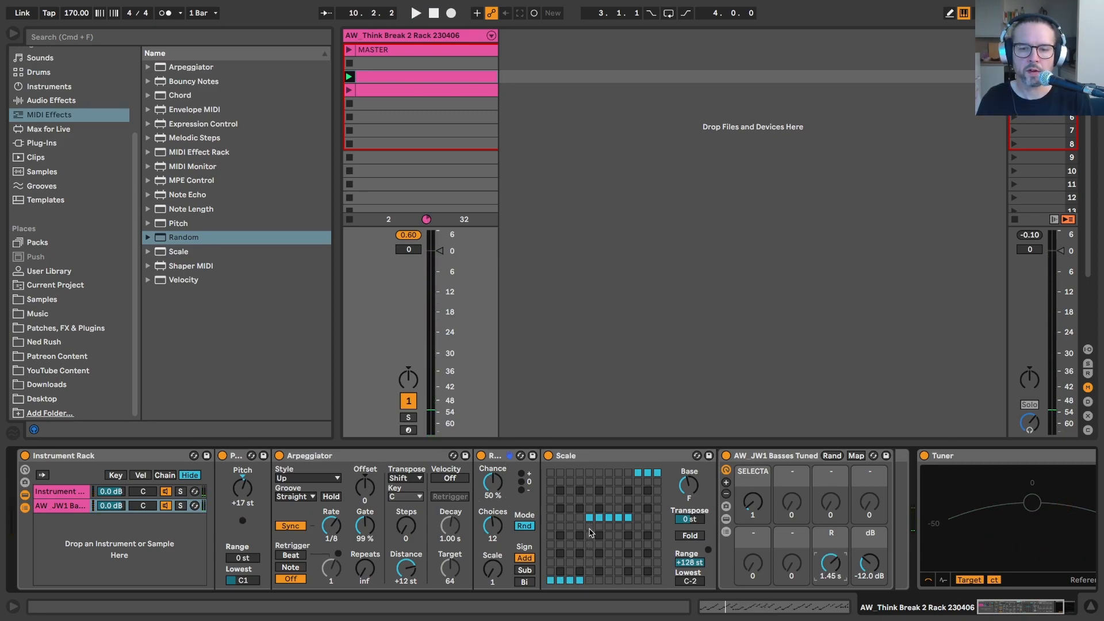
Step: Remap the Scale grid's fifth and sixth columns to the fourth above the root and its tenth column to the fifth
{"action": "left_click", "coordinate": [590, 581]}
{"action": "left_click", "coordinate": [589, 536]}
{"action": "left_click", "coordinate": [598, 535]}
{"action": "left_click", "coordinate": [638, 518]}
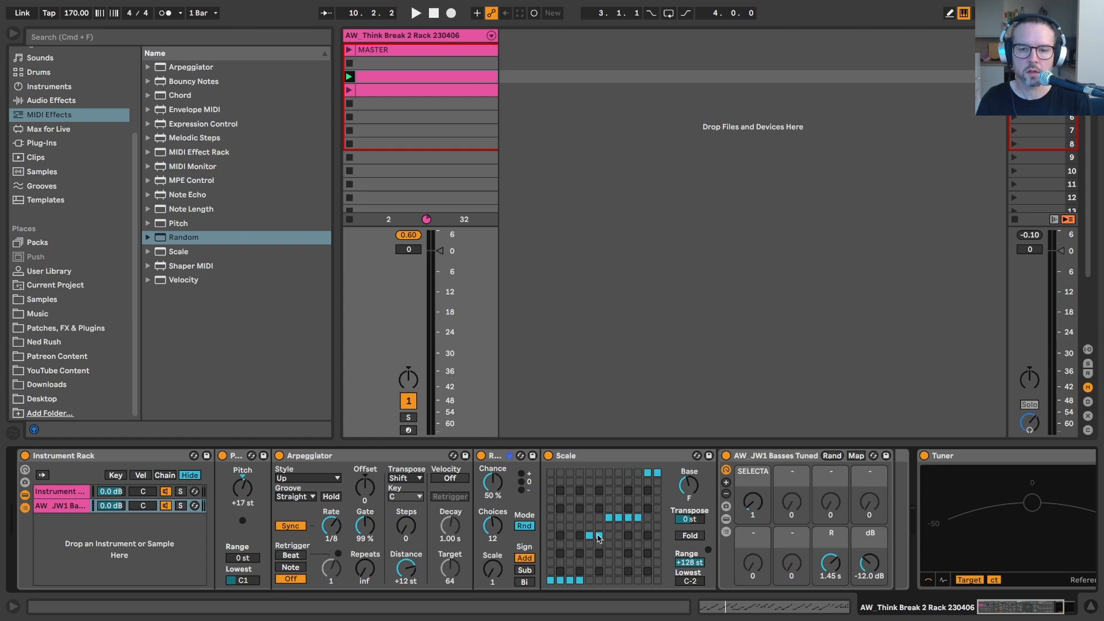
Step: Play the clip, launch the one in the slot below it, and set the SELECTA macro back to 0
{"action": "key", "text": "space"}
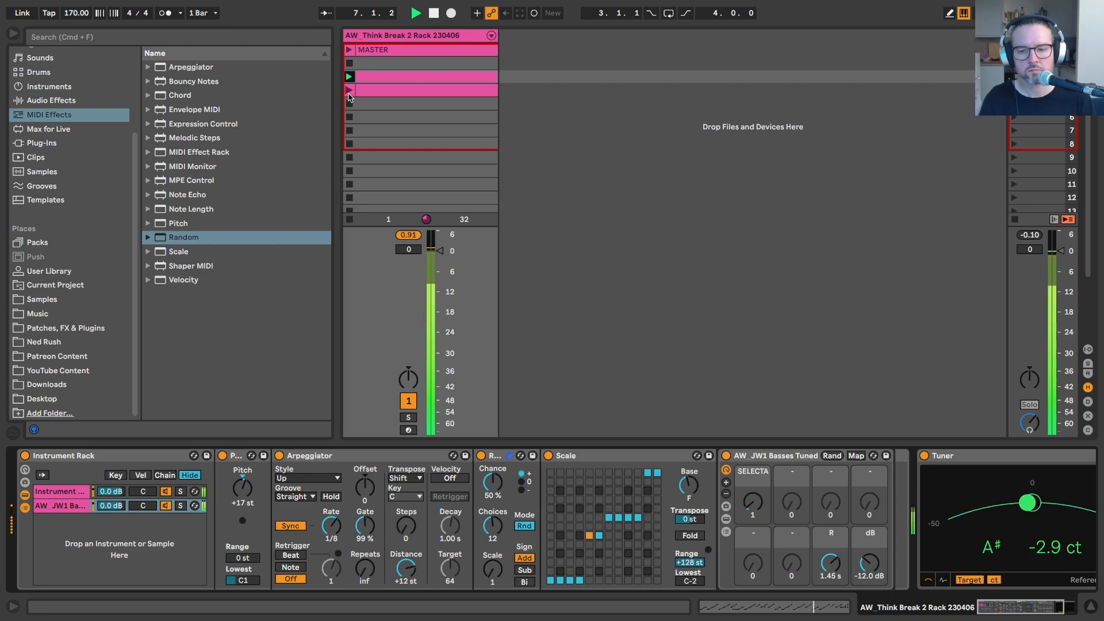
{"action": "left_click", "coordinate": [349, 94]}
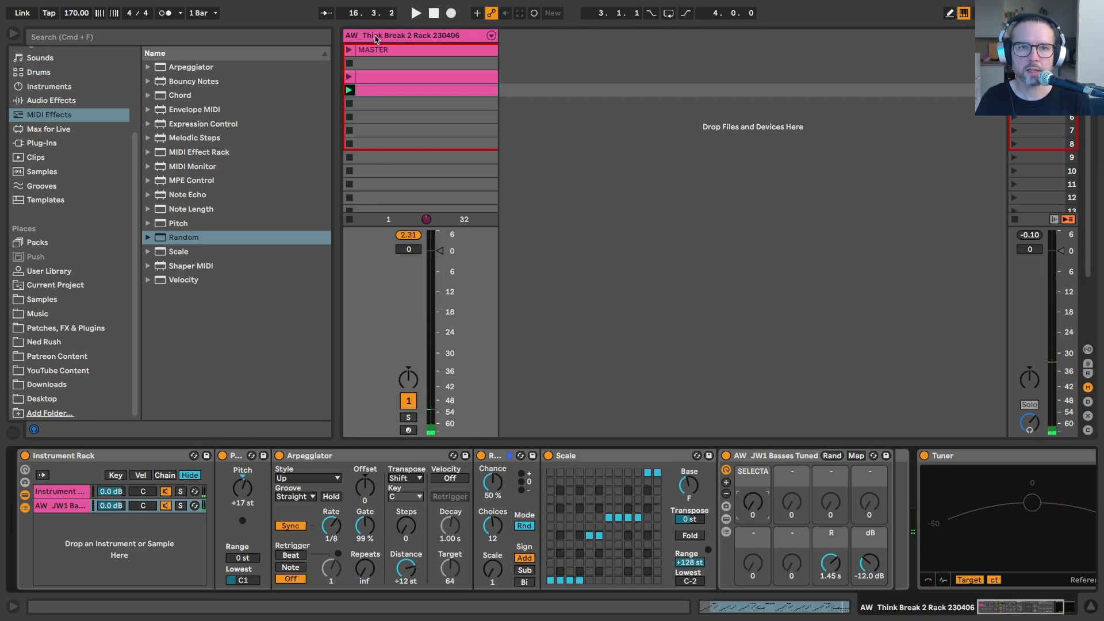
Step: Add a new MIDI track, show the input/output section and set its MIDI From to AW Think Break 2 Rack 230406
{"action": "left_click", "coordinate": [376, 38]}
{"action": "key", "text": "super+shift+t"}
{"action": "key", "text": "super+alt+i"}
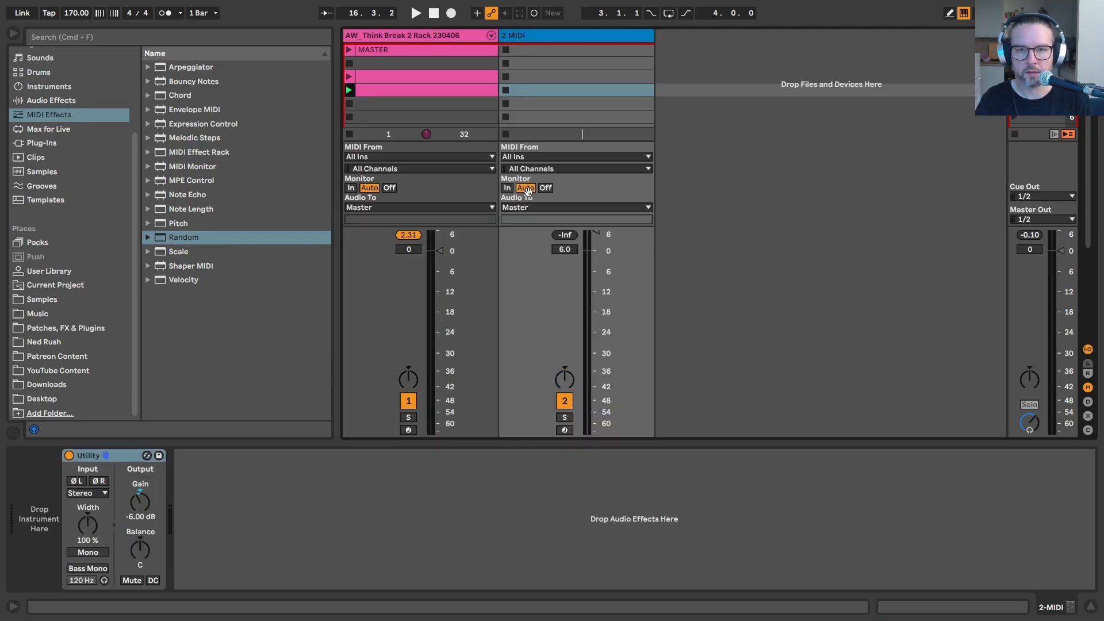
{"action": "left_click", "coordinate": [575, 157]}
{"action": "left_click", "coordinate": [529, 225]}
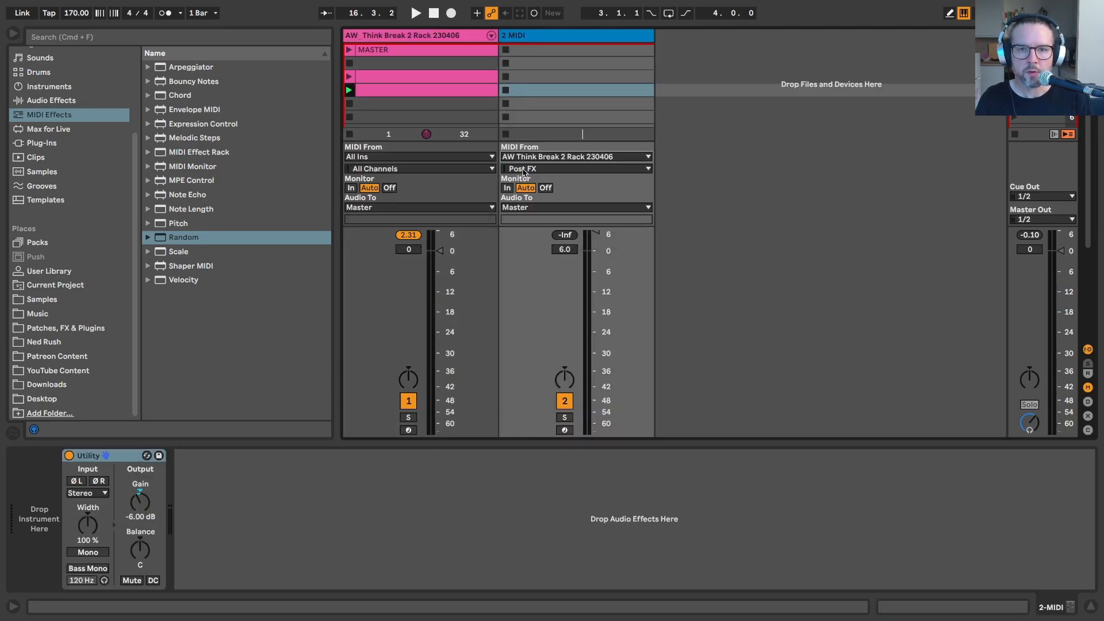
Step: Set the new MIDI track's input channel to the Post FX point inside the Think Break rack and arm the track
{"action": "left_click", "coordinate": [524, 169]}
{"action": "left_click", "coordinate": [568, 260]}
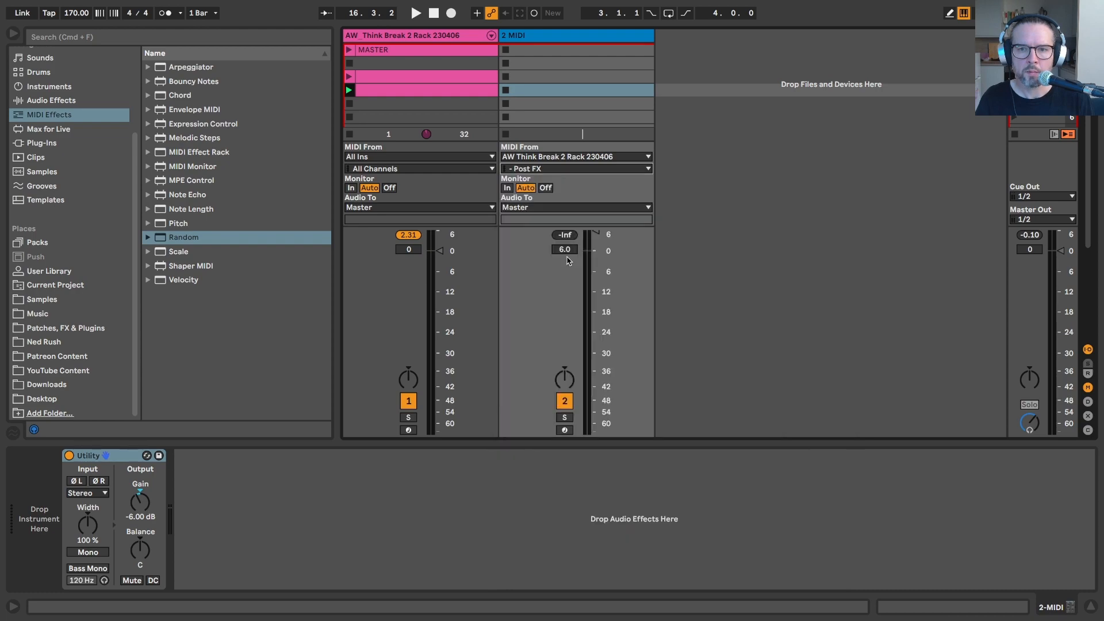
{"action": "left_click", "coordinate": [565, 430]}
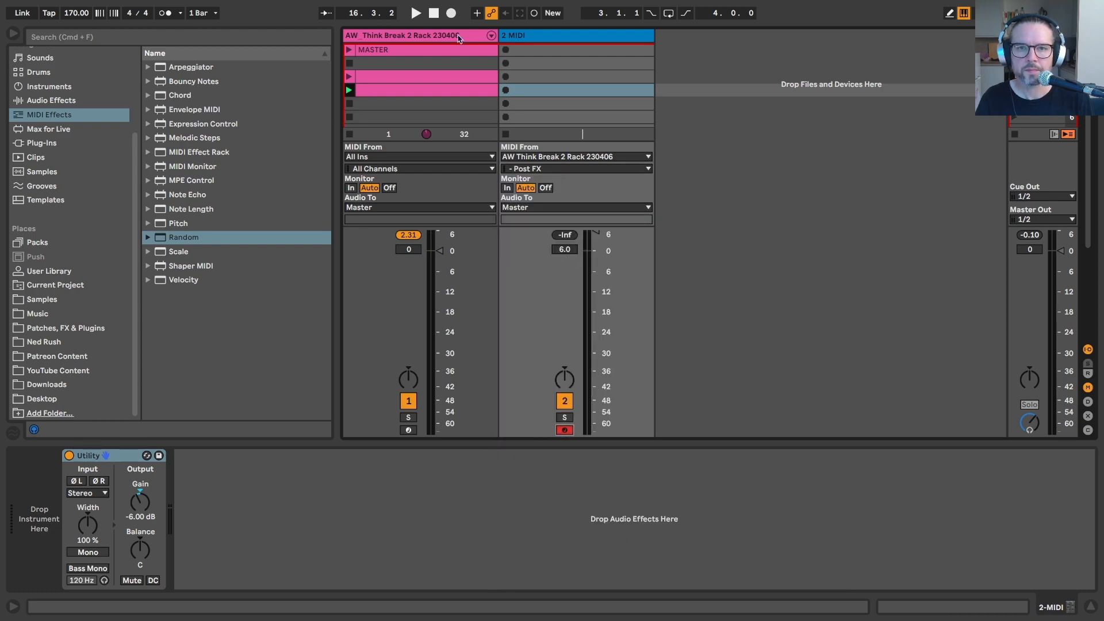
Step: Rename the new MIDI track JBG MIDI and record its incoming notes into the slot beside the selected Think Break clip
{"action": "left_click", "coordinate": [511, 37]}
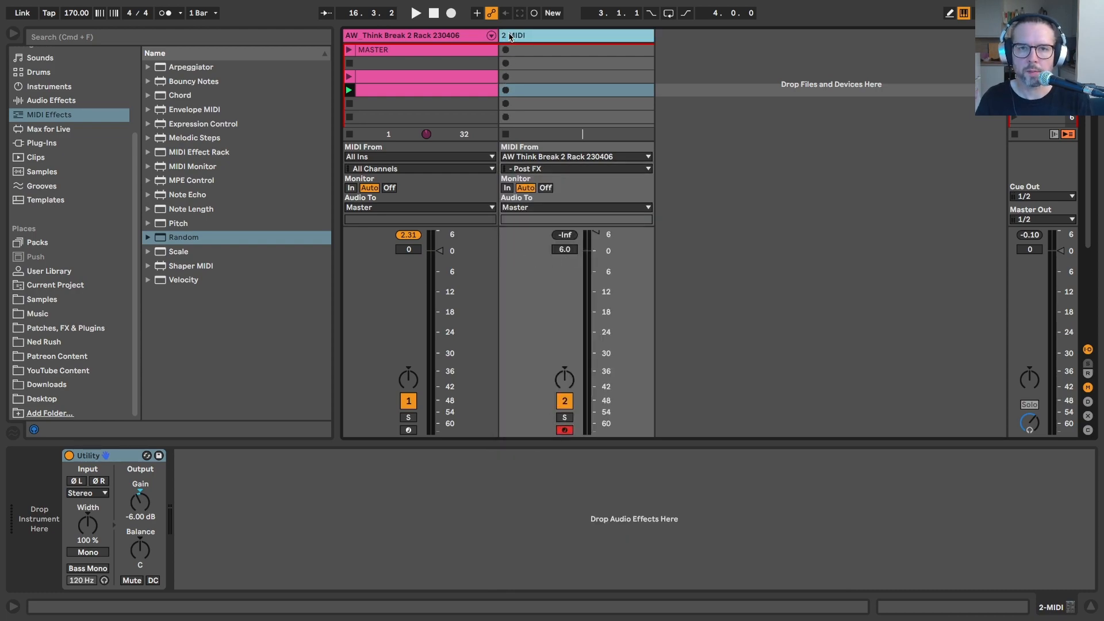
{"action": "key", "text": "super+r"}
{"action": "type", "text": "J"}
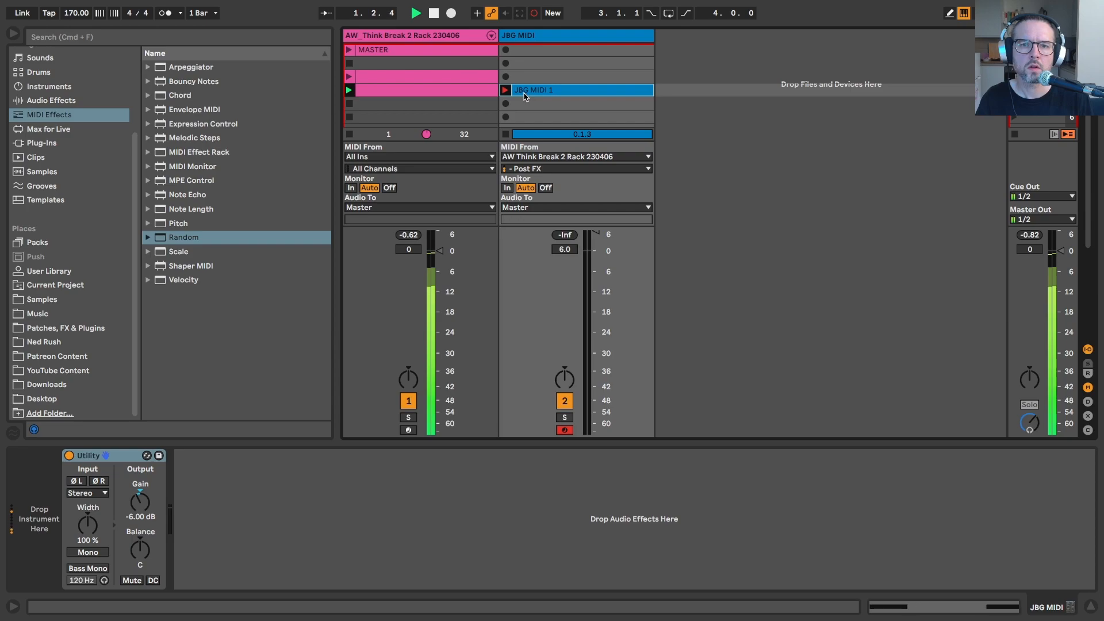
Step: Loop the recorded JBG MIDI 1 clip over its first eight bars and load the AW JW1 Basses Tuned rack on its track
{"action": "double_click", "coordinate": [525, 92]}
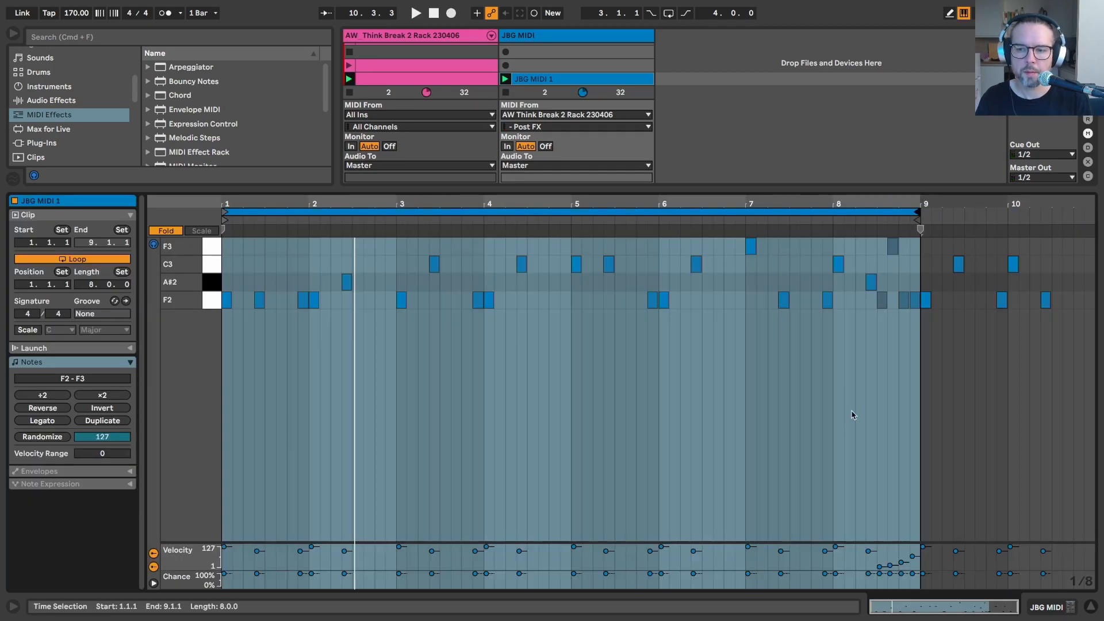
{"action": "key", "text": "super+a"}
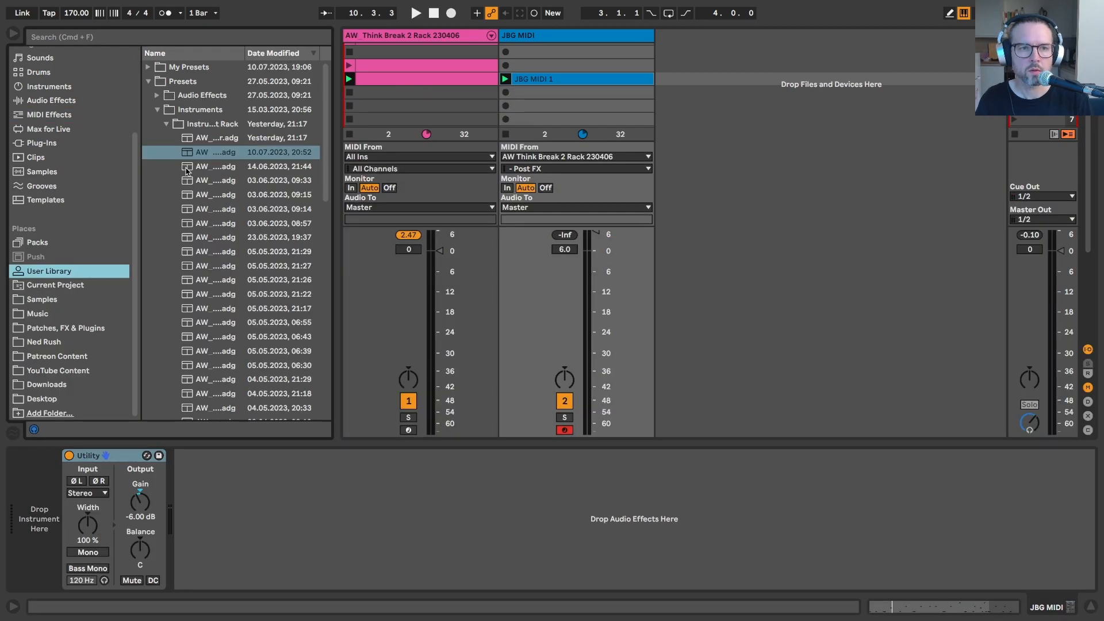
{"action": "double_click", "coordinate": [204, 153]}
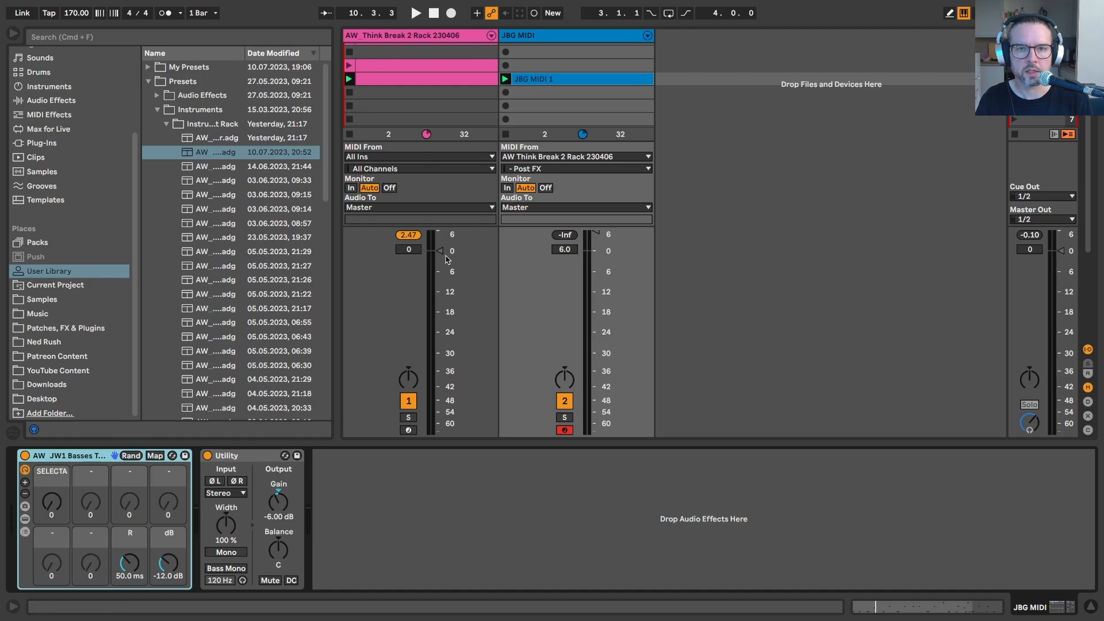
Step: Deactivate the AW JW1 Basses Tuned chain in the Think Break track's Instrument Rack and start playback
{"action": "left_click", "coordinate": [380, 290]}
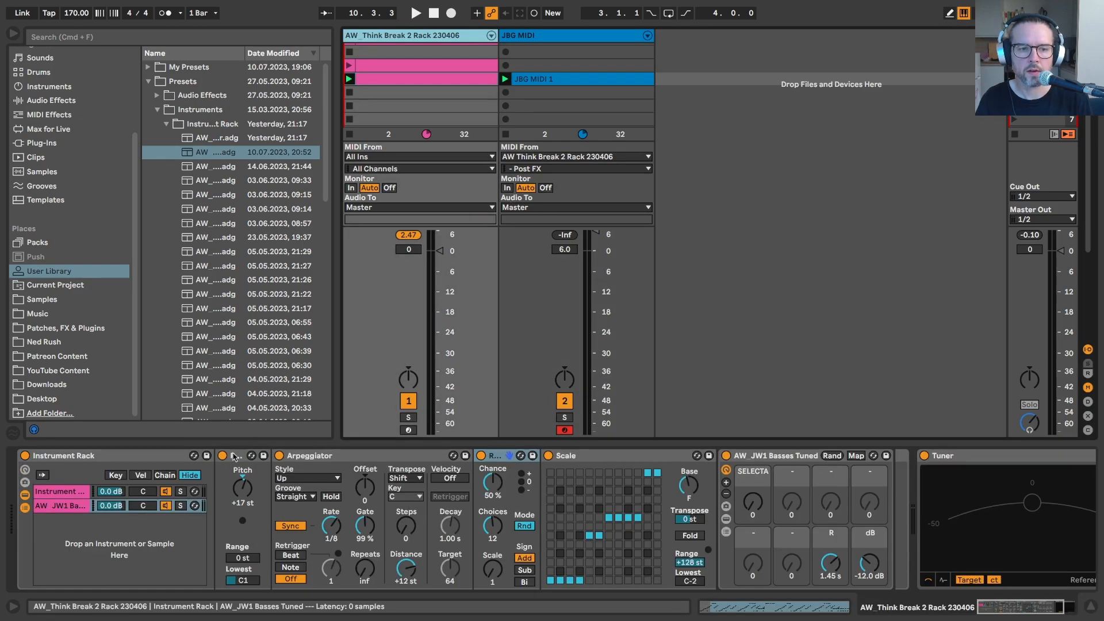
{"action": "left_click", "coordinate": [165, 505]}
{"action": "key", "text": "space"}
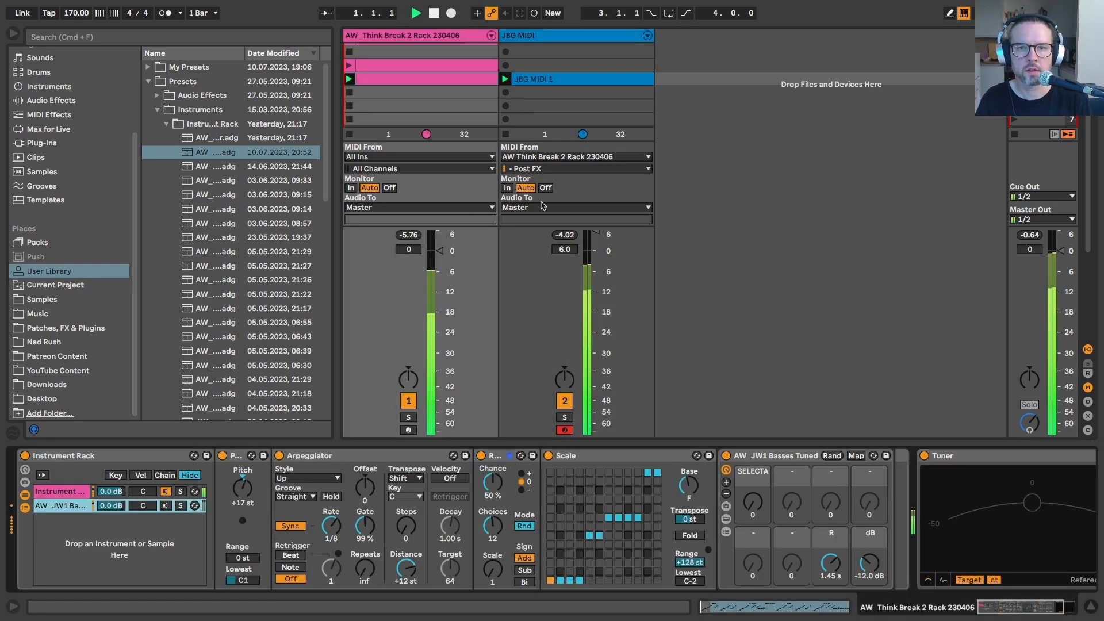
Step: Set the JBG MIDI bass rack's R macro to 1.45 s and audition it with the upper Think Break clip
{"action": "left_click", "coordinate": [578, 35]}
{"action": "left_click_drag", "start_coordinate": [130, 563], "coordinate": [130, 541]}
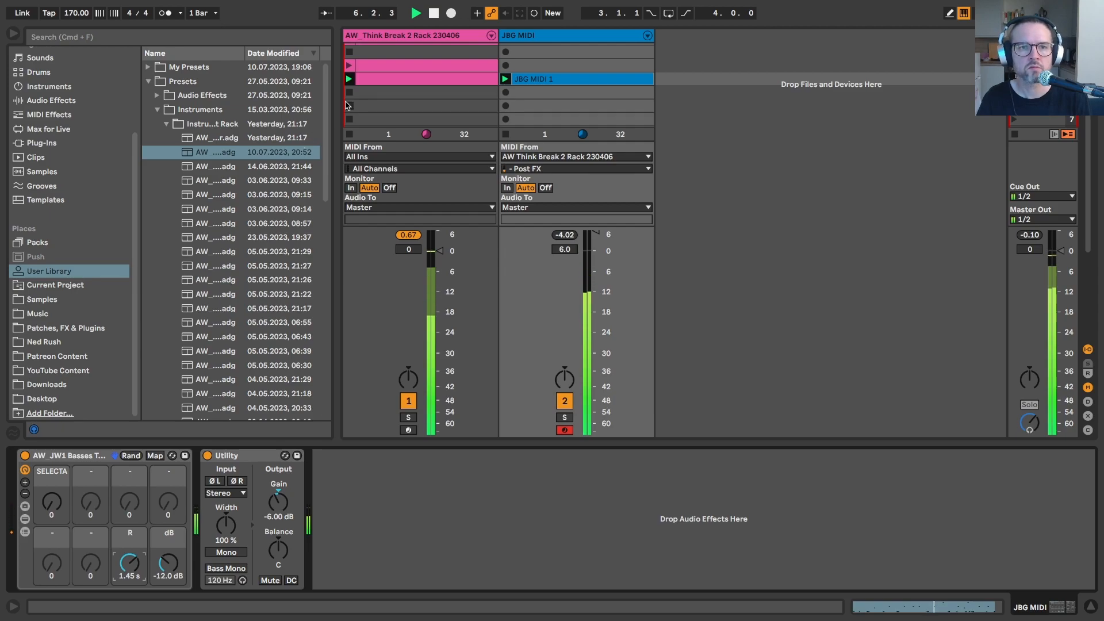
{"action": "left_click", "coordinate": [349, 67]}
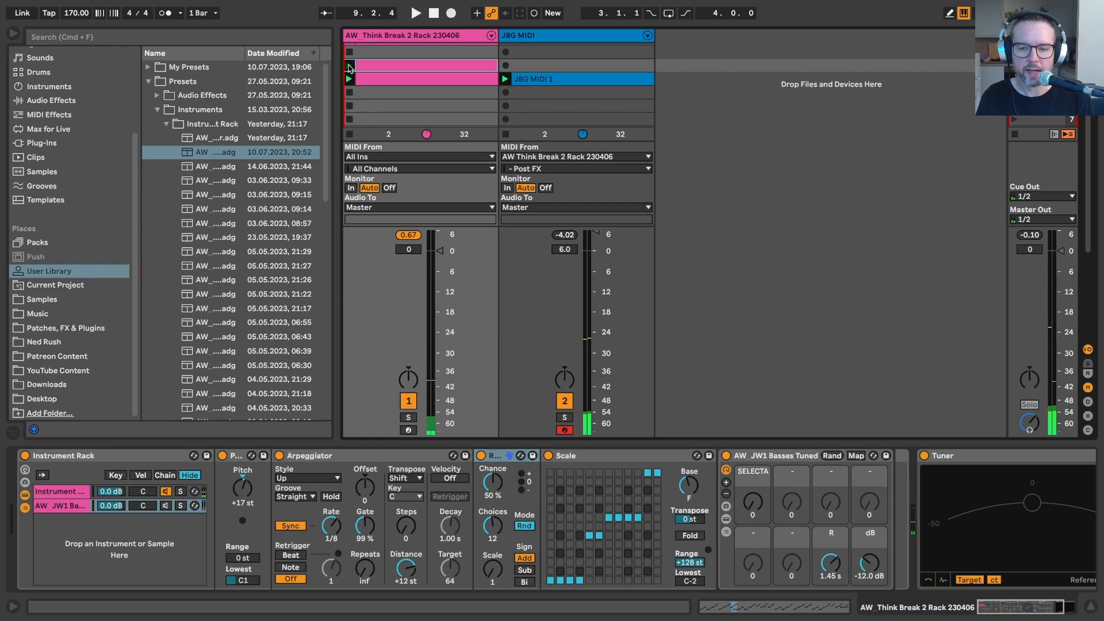
{"action": "left_click", "coordinate": [349, 66]}
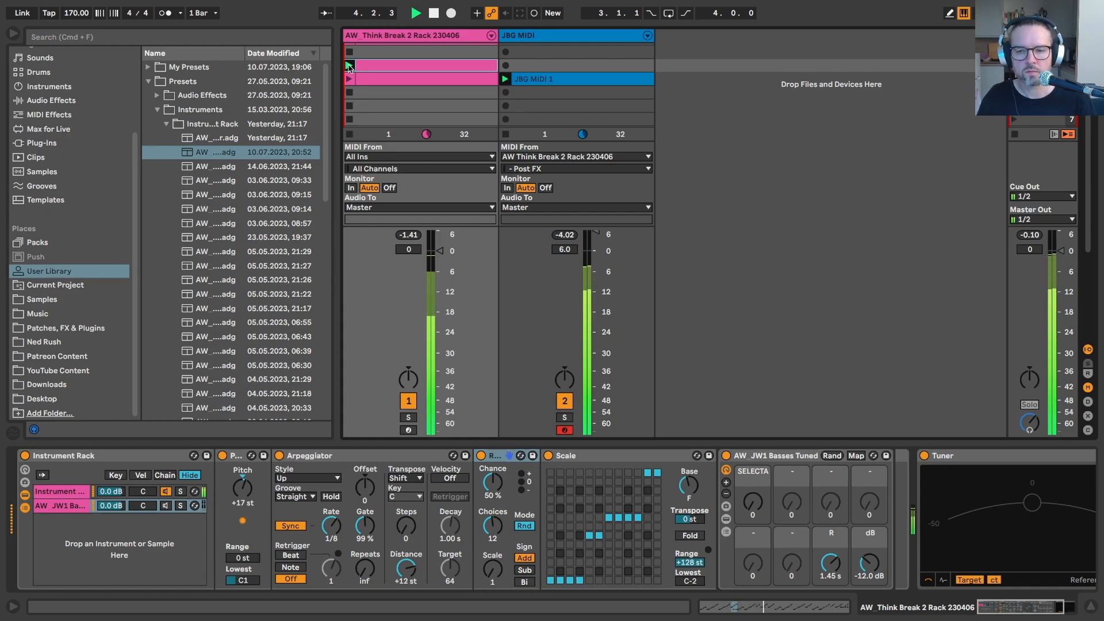
{"action": "key", "text": "space"}
Step: Hide the input/output section and browser, and group the Pitch, Arpeggiator, Random and Scale devices into a MIDI Effect Rack
{"action": "key", "text": "super+alt+i"}
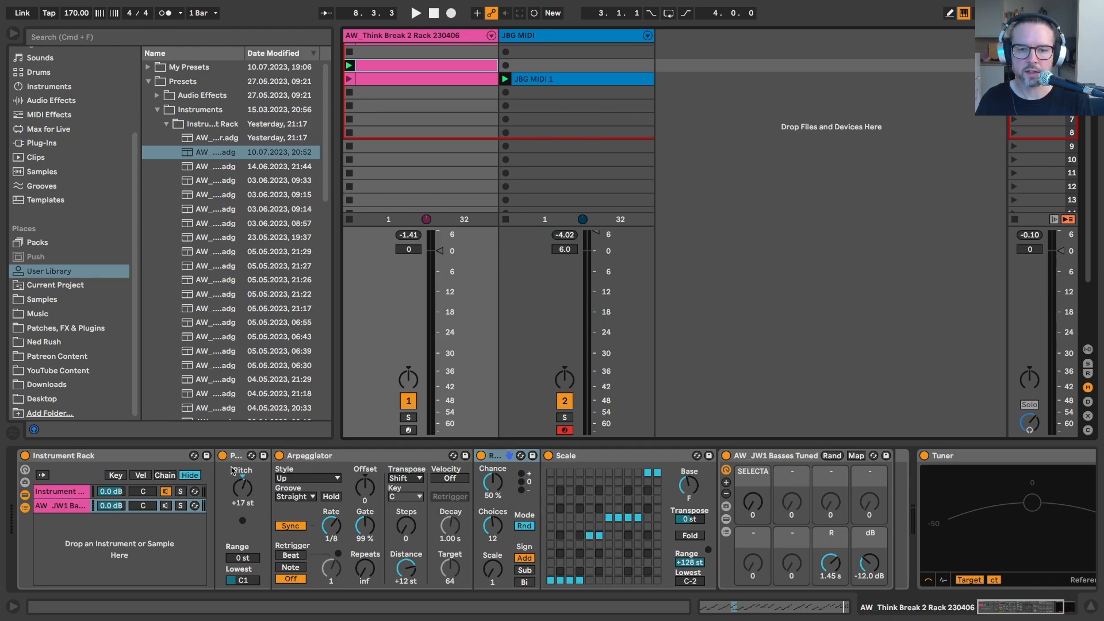
{"action": "key", "text": "super+alt+b"}
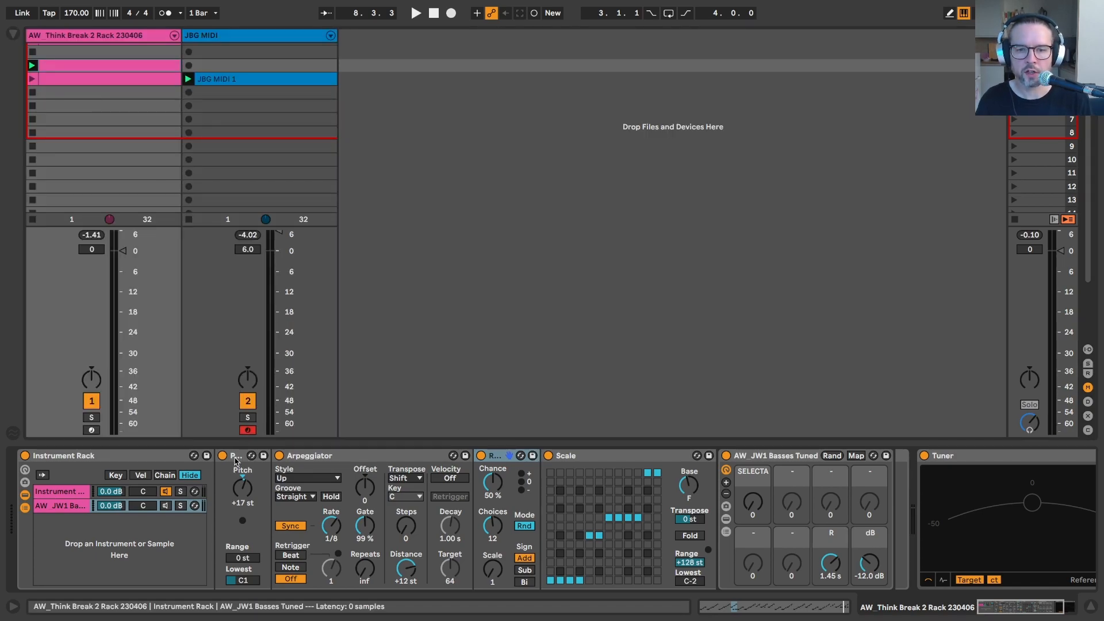
{"action": "left_click", "coordinate": [588, 461]}
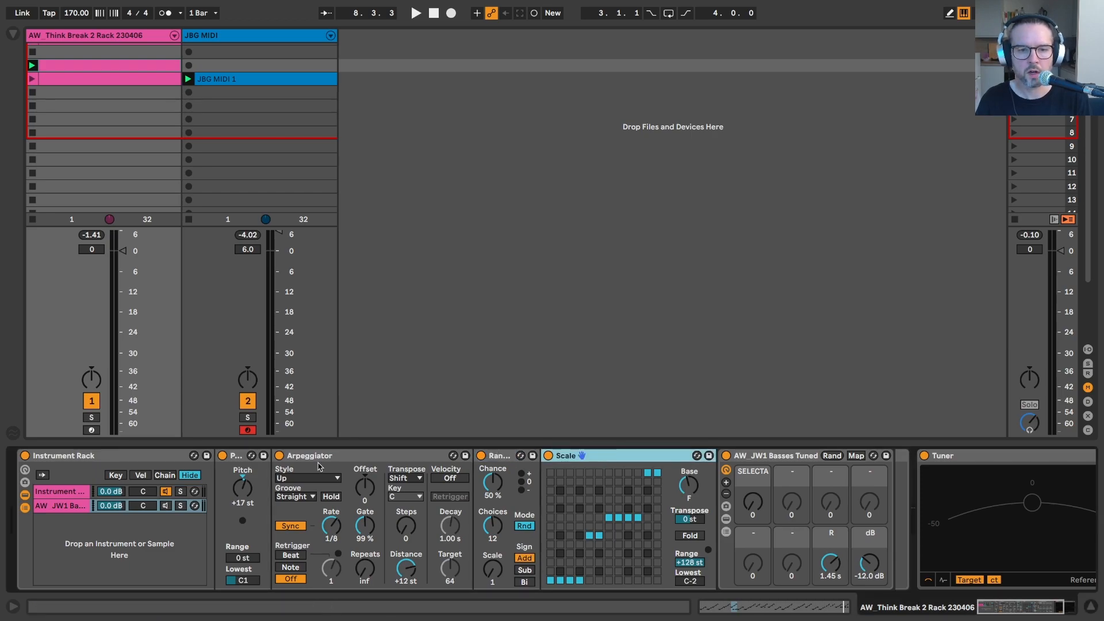
{"action": "left_click", "coordinate": [224, 455], "text": "shift"}
{"action": "key", "text": "super+g"}
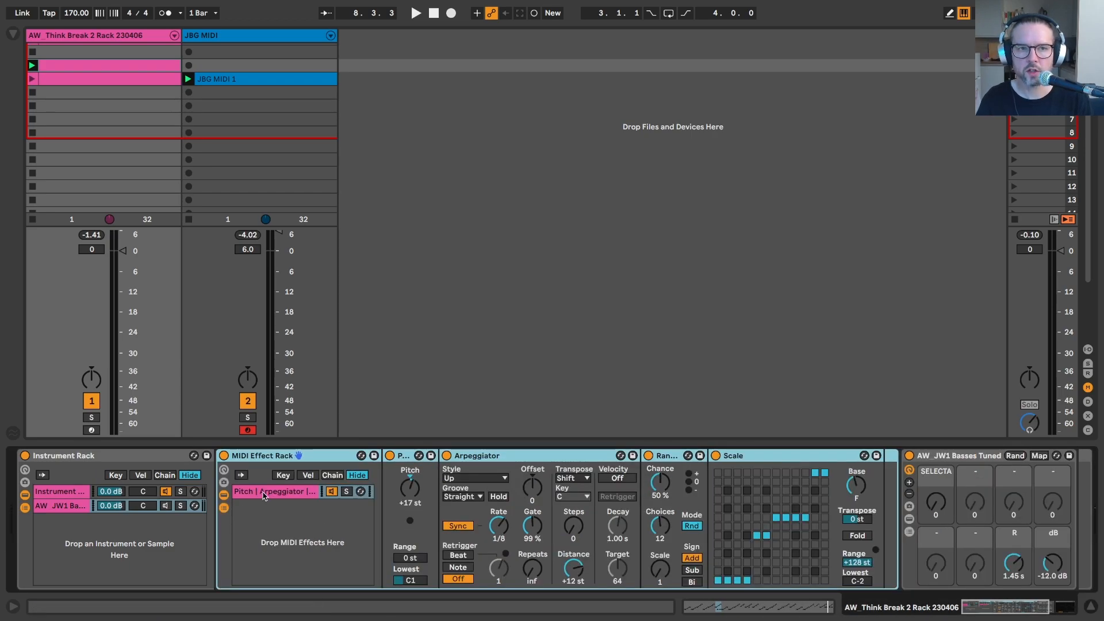
Step: Stop the JBG MIDI clip with the bass chain active again, and duplicate the chain in the MIDI Effect Rack
{"action": "left_click", "coordinate": [210, 64]}
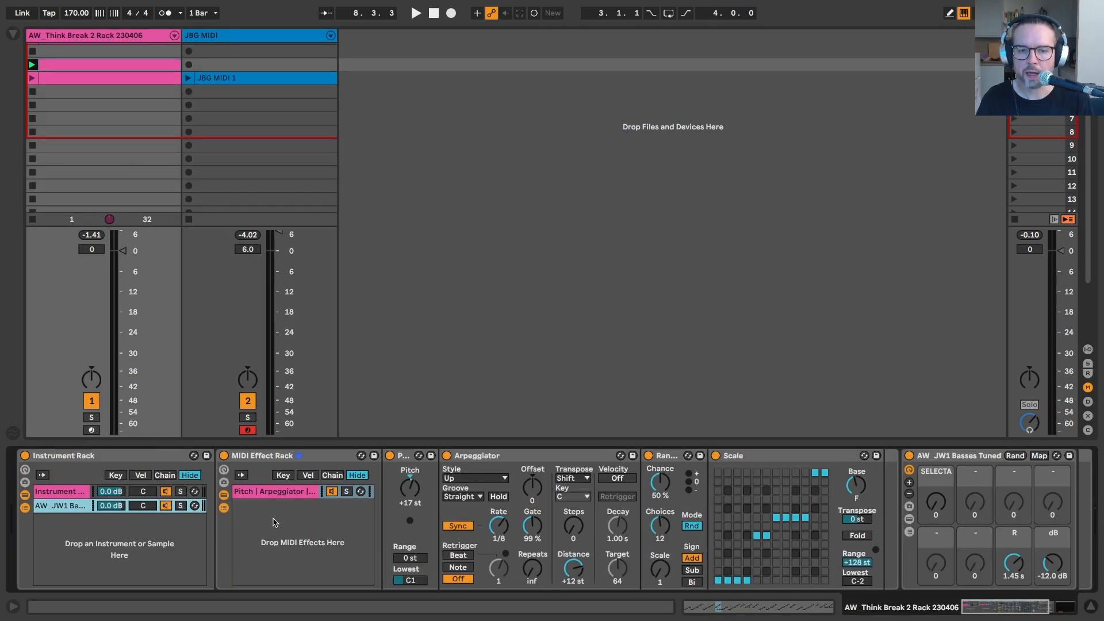
{"action": "scroll", "coordinate": [273, 522], "scroll_direction": "right", "scroll_amount": 3}
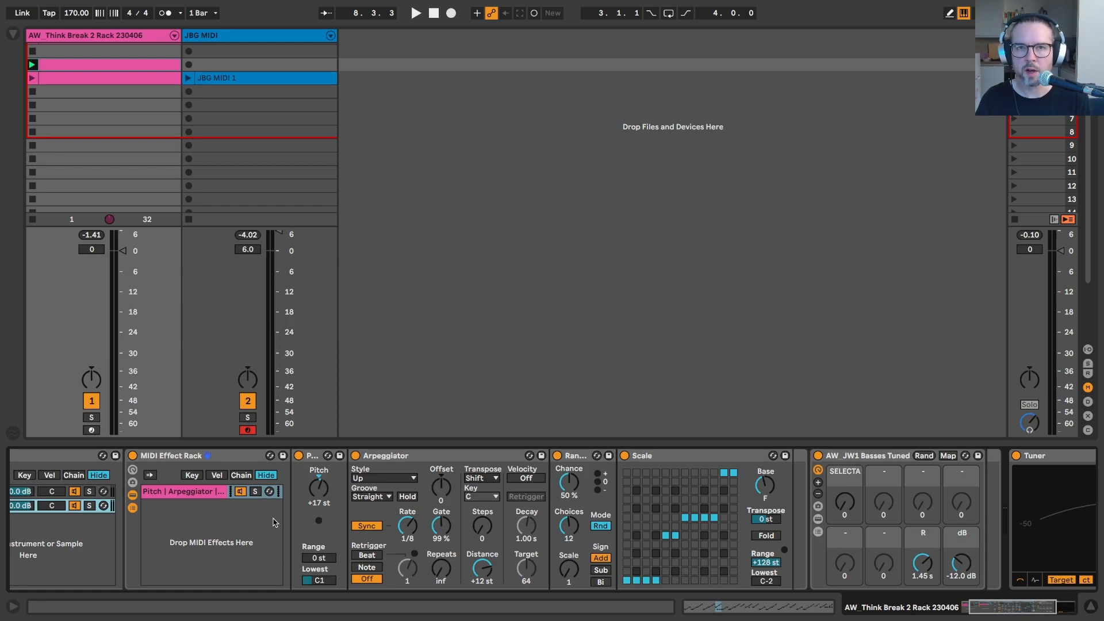
{"action": "scroll", "coordinate": [273, 522], "scroll_direction": "left", "scroll_amount": 3}
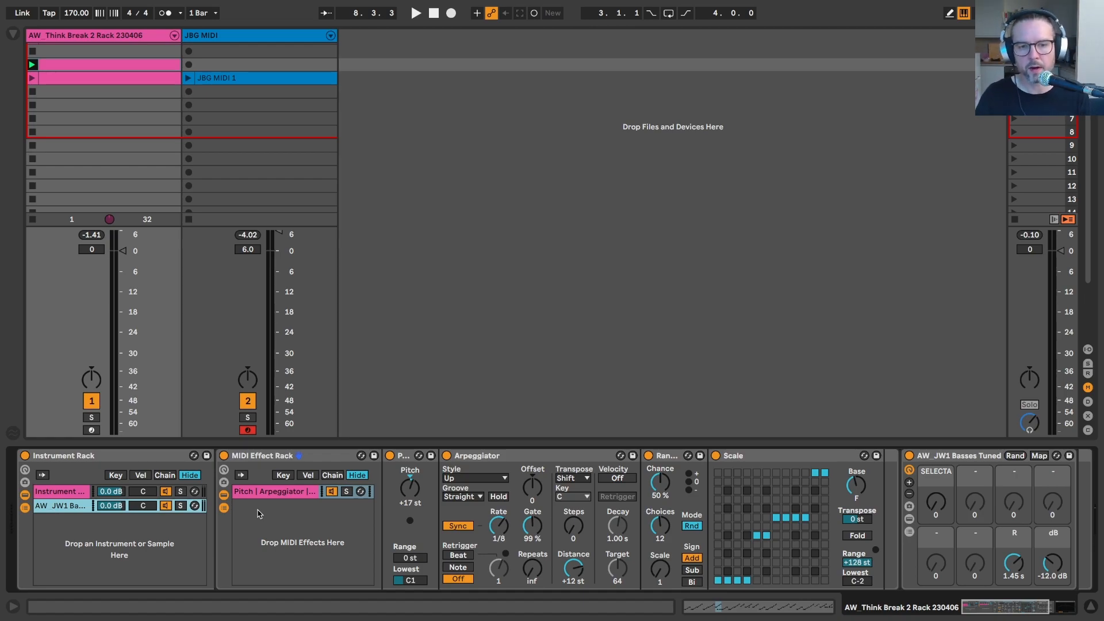
{"action": "left_click", "coordinate": [275, 532]}
{"action": "key", "text": "ctrl+d"}
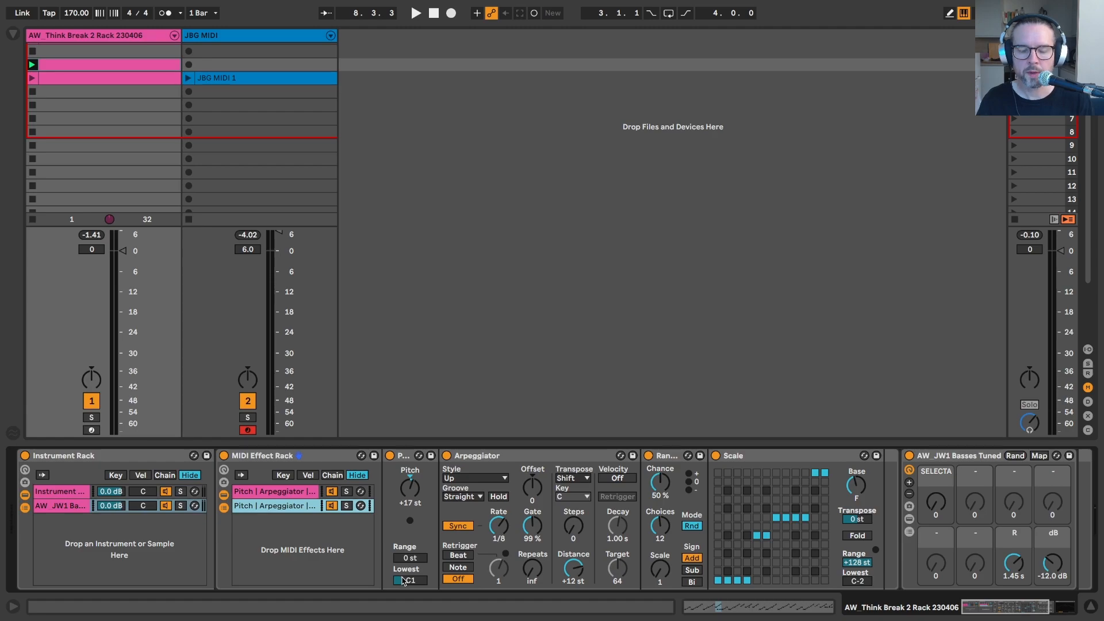
Step: Check the D#1 slice in the Think Break clip and set the duplicated chain's Pitch device to Lowest D#1 and Pitch +14 st
{"action": "double_click", "coordinate": [121, 68]}
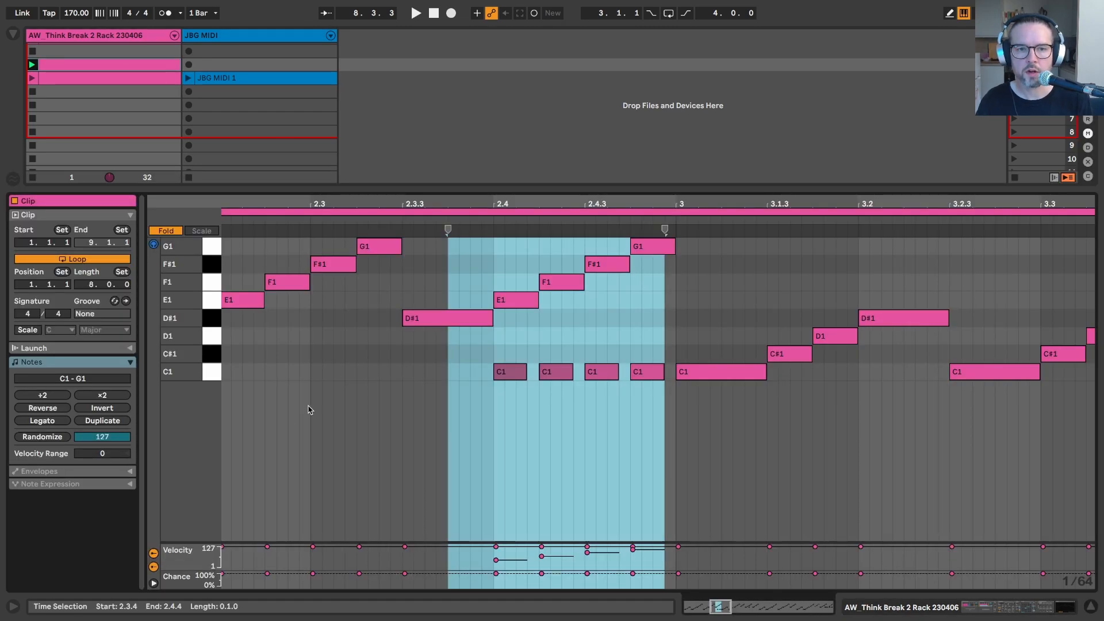
{"action": "scroll", "coordinate": [276, 345], "scroll_direction": "left", "scroll_amount": 2}
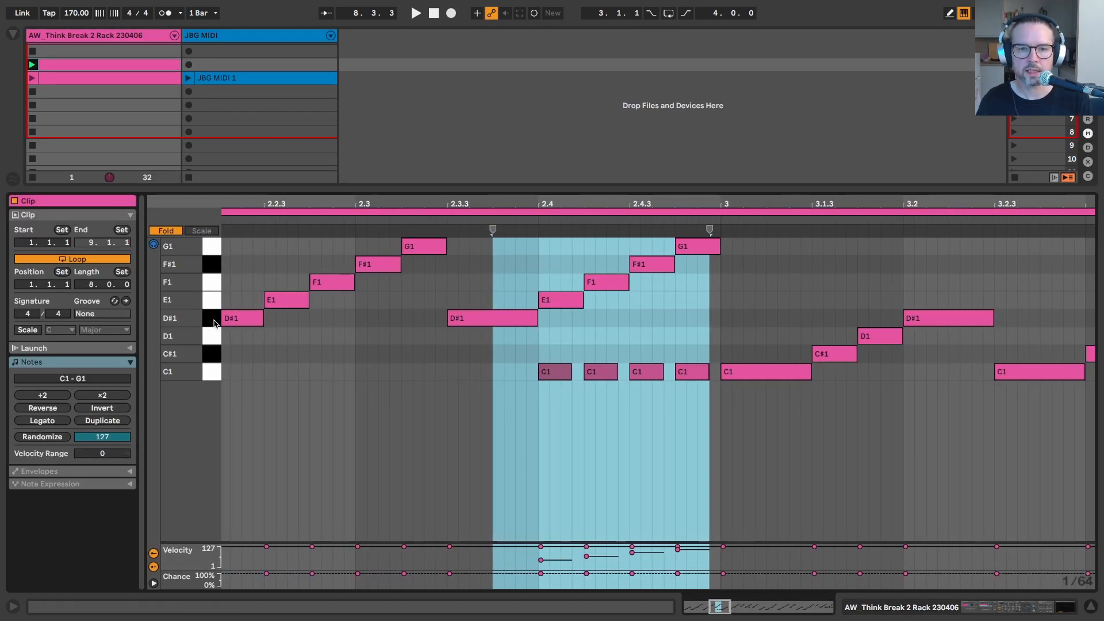
{"action": "left_click", "coordinate": [214, 324]}
{"action": "key", "text": "shift+Tab"}
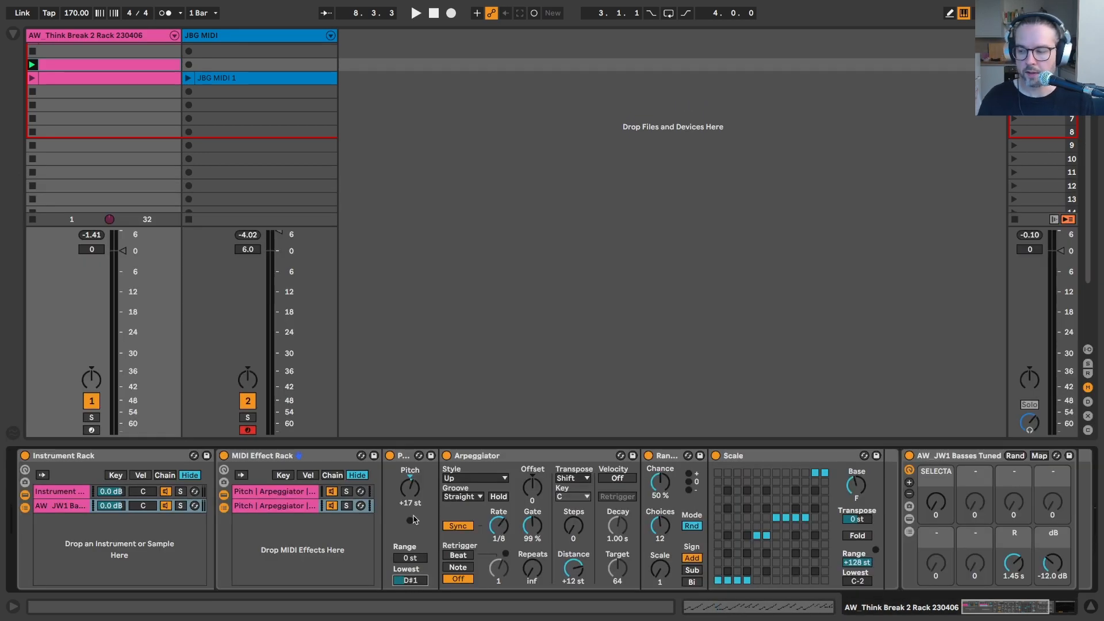
{"action": "left_click_drag", "start_coordinate": [407, 489], "coordinate": [407, 496]}
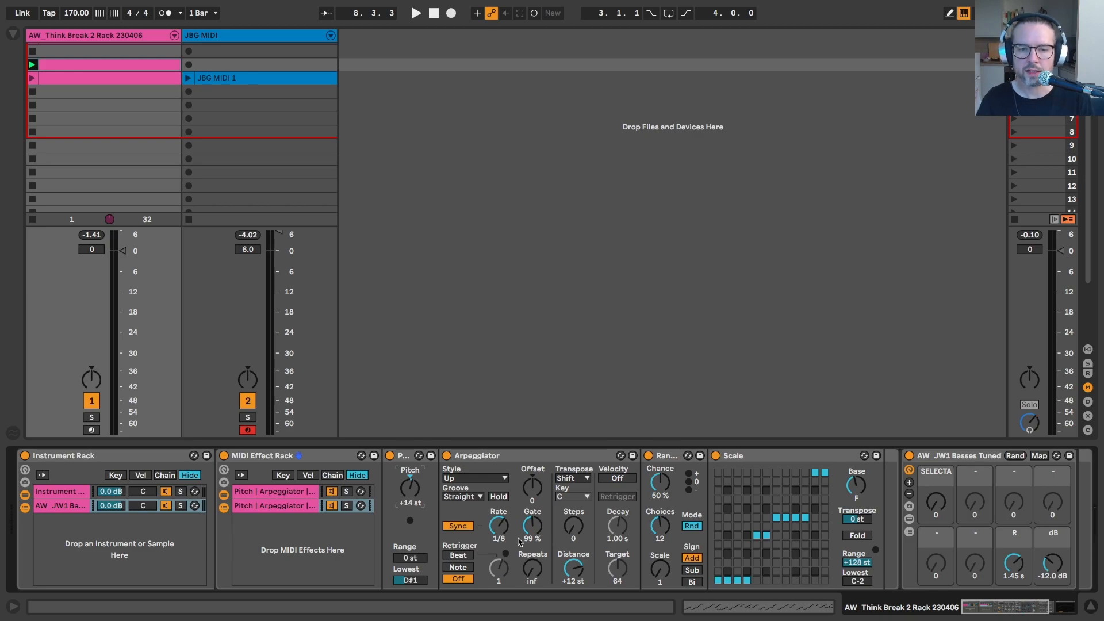
Step: Solo the duplicated MIDI effect chain and audition the bass notes it triggers
{"action": "left_click", "coordinate": [345, 508]}
{"action": "key", "text": "space"}
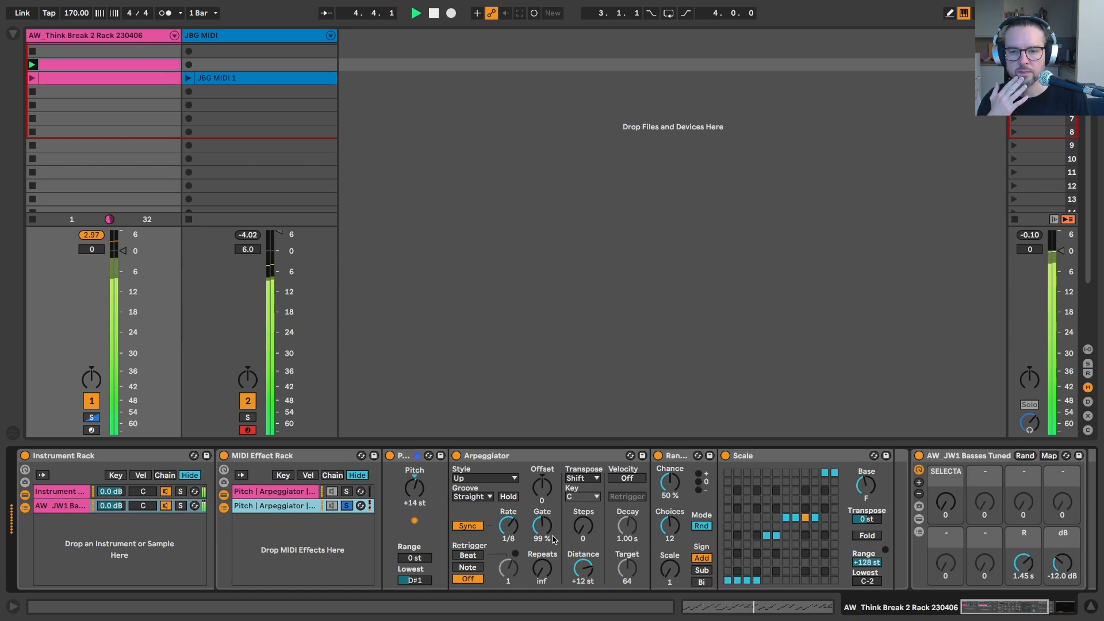
{"action": "key", "text": "space"}
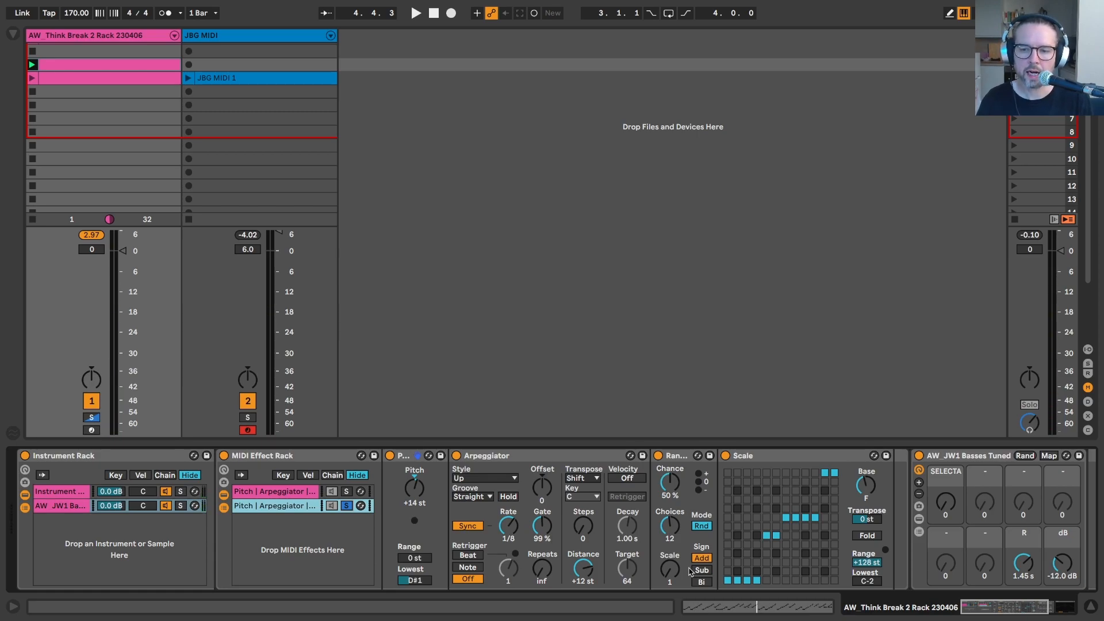
Step: Replace the duplicated chain's Scale device with a fresh Scale using a natural minor pattern and base F
{"action": "left_click", "coordinate": [744, 457]}
{"action": "scroll", "coordinate": [744, 459], "scroll_direction": "right", "scroll_amount": 4}
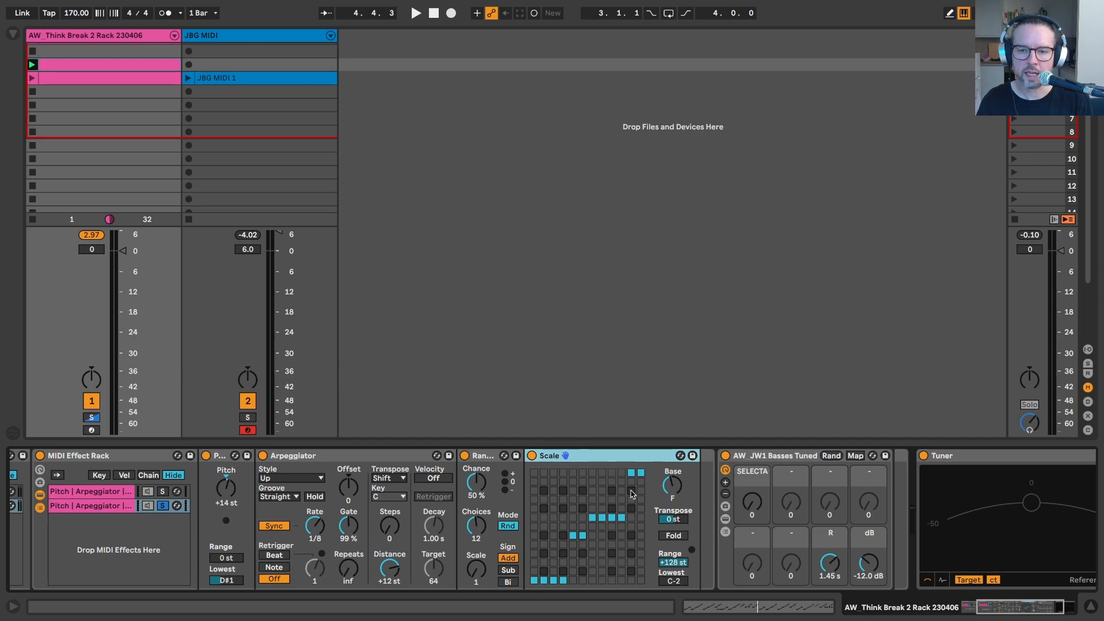
{"action": "left_click", "coordinate": [13, 33]}
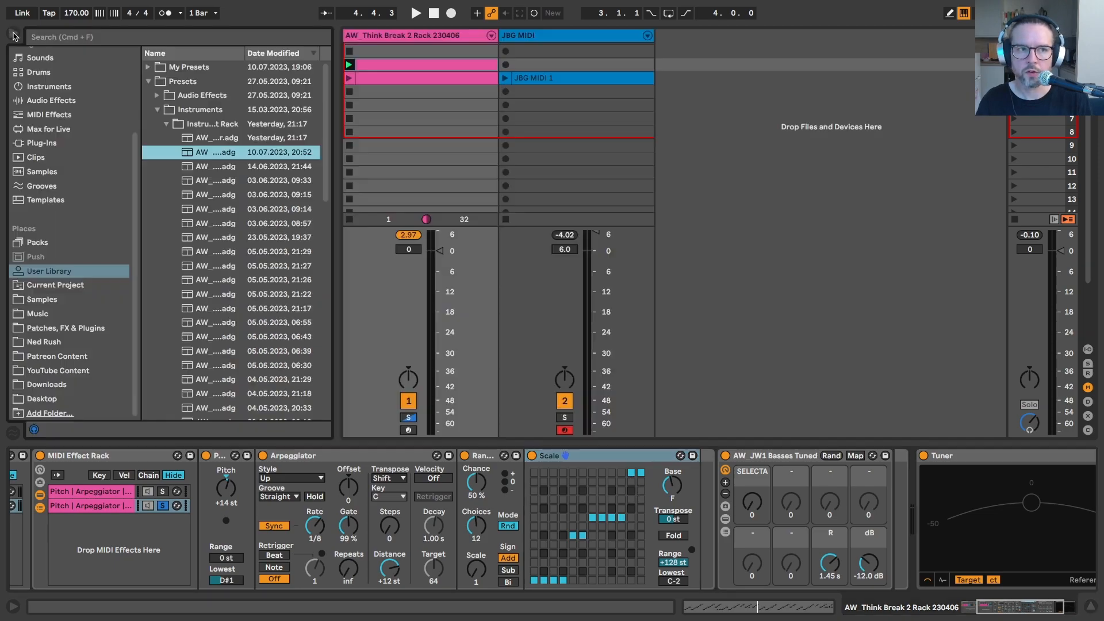
{"action": "left_click", "coordinate": [49, 114]}
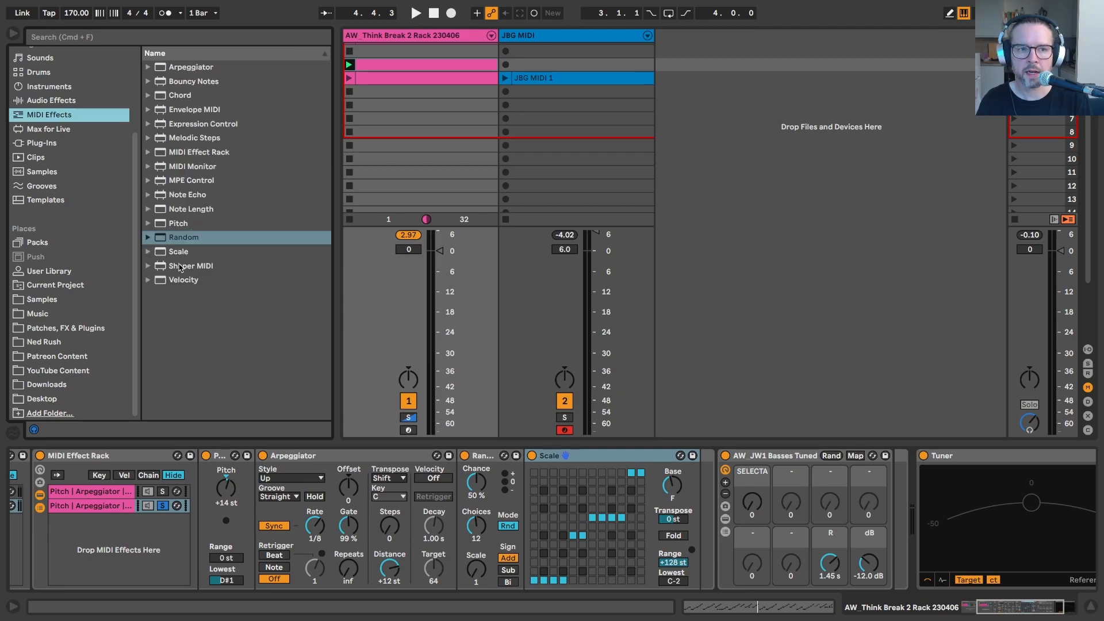
{"action": "double_click", "coordinate": [171, 252]}
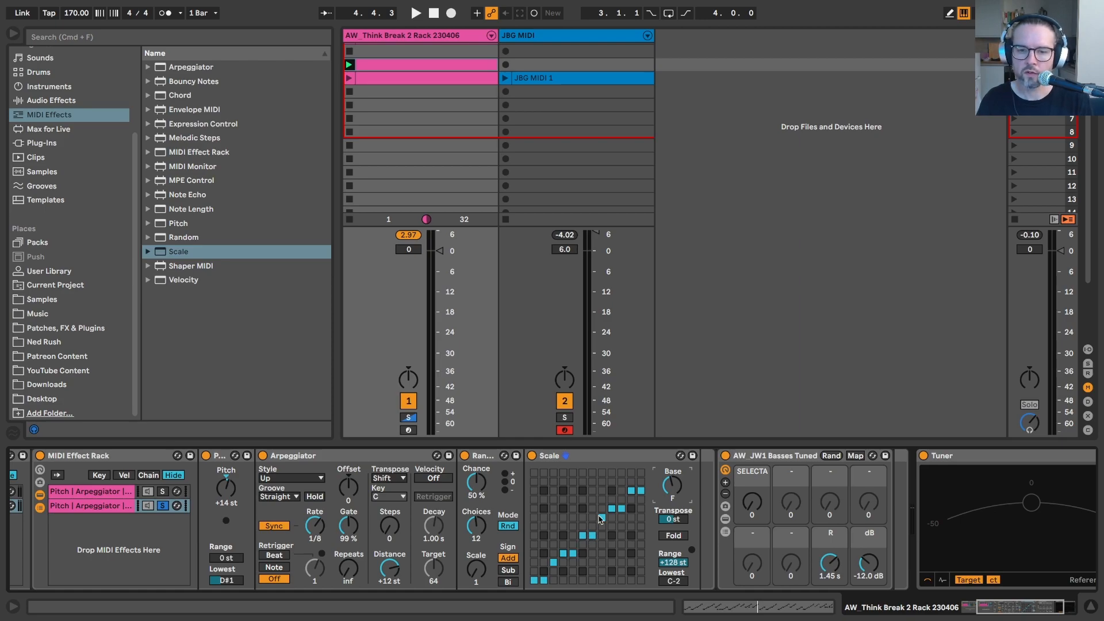
Step: Remap the new Scale grid's ninth and tenth columns to the fifth and its twelfth column to the octave
{"action": "left_click", "coordinate": [612, 518]}
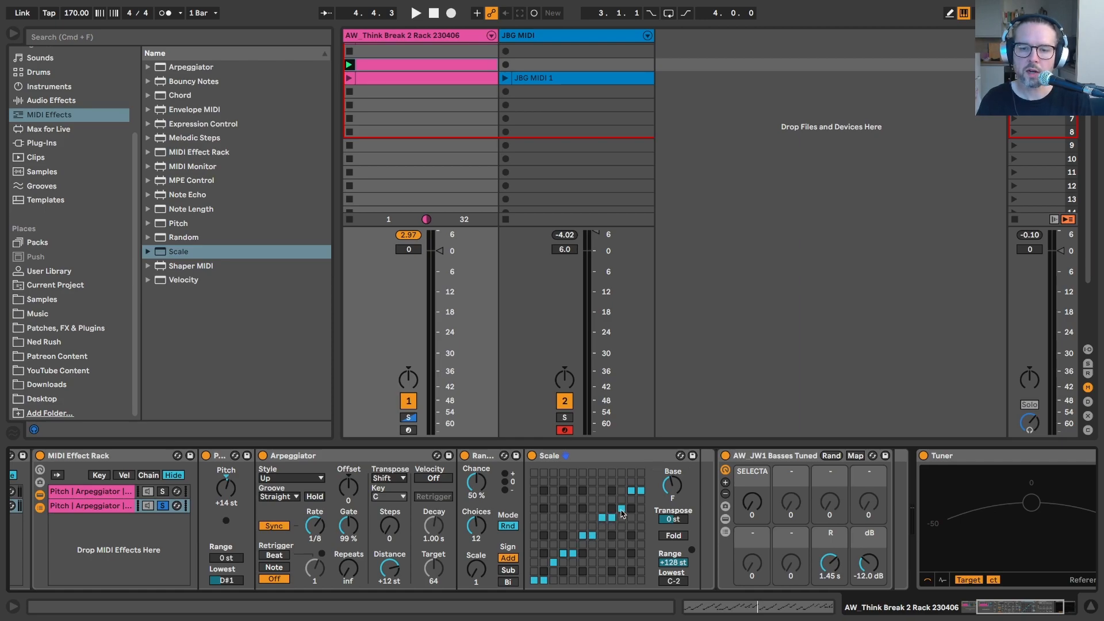
{"action": "left_click", "coordinate": [621, 518]}
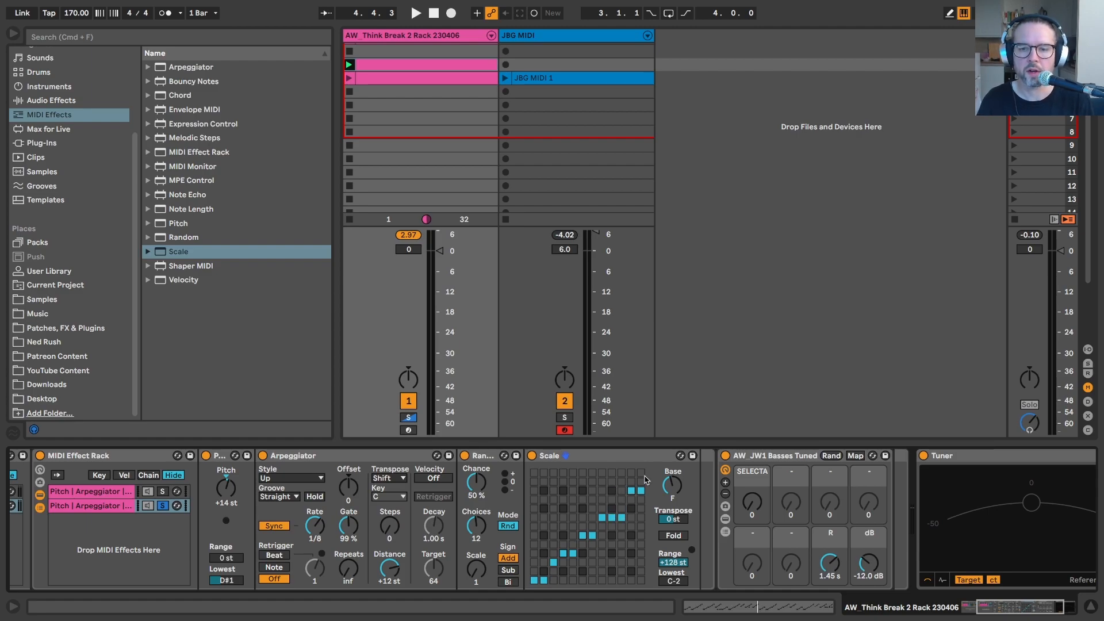
{"action": "left_click", "coordinate": [641, 473]}
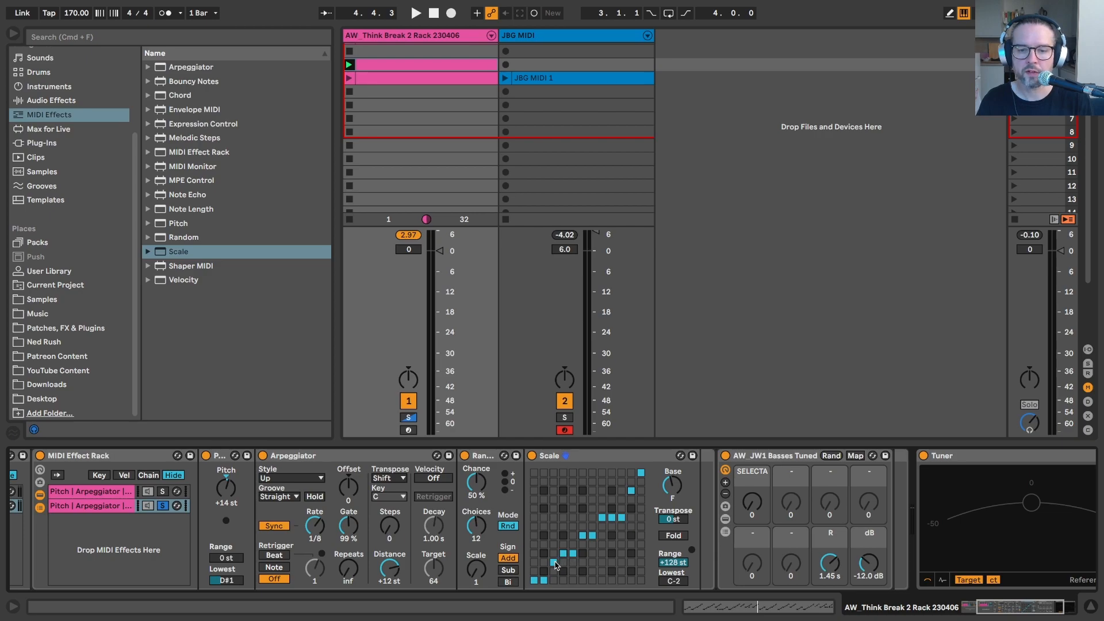
Step: Set the second chain's Random Chance to 90 % and audition the soloed chain
{"action": "scroll", "coordinate": [558, 566], "scroll_direction": "left", "scroll_amount": 5}
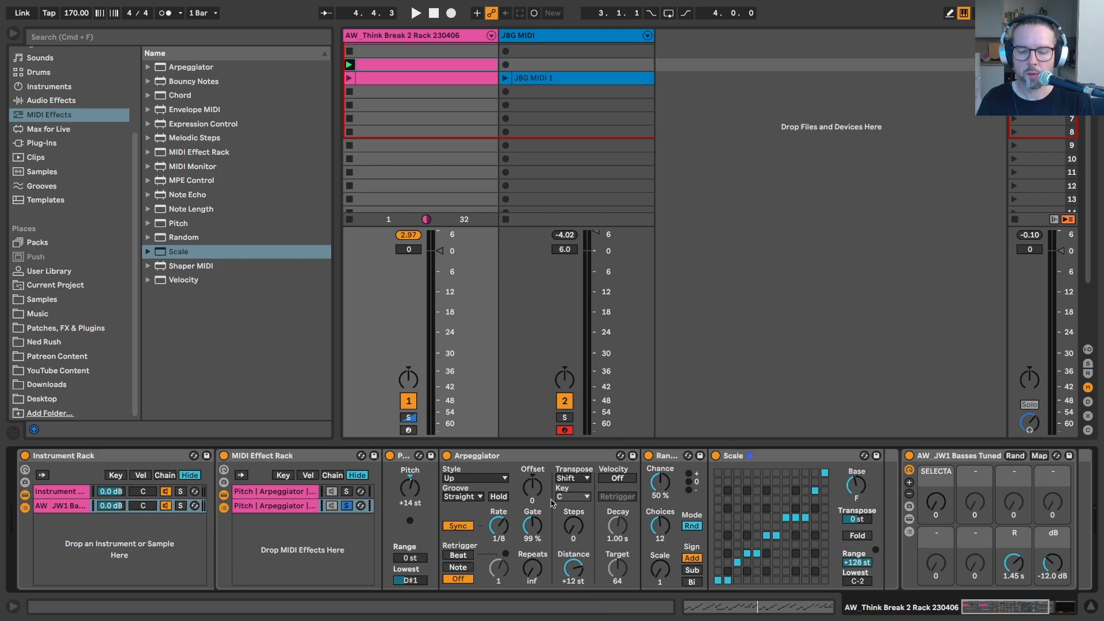
{"action": "left_click", "coordinate": [777, 456]}
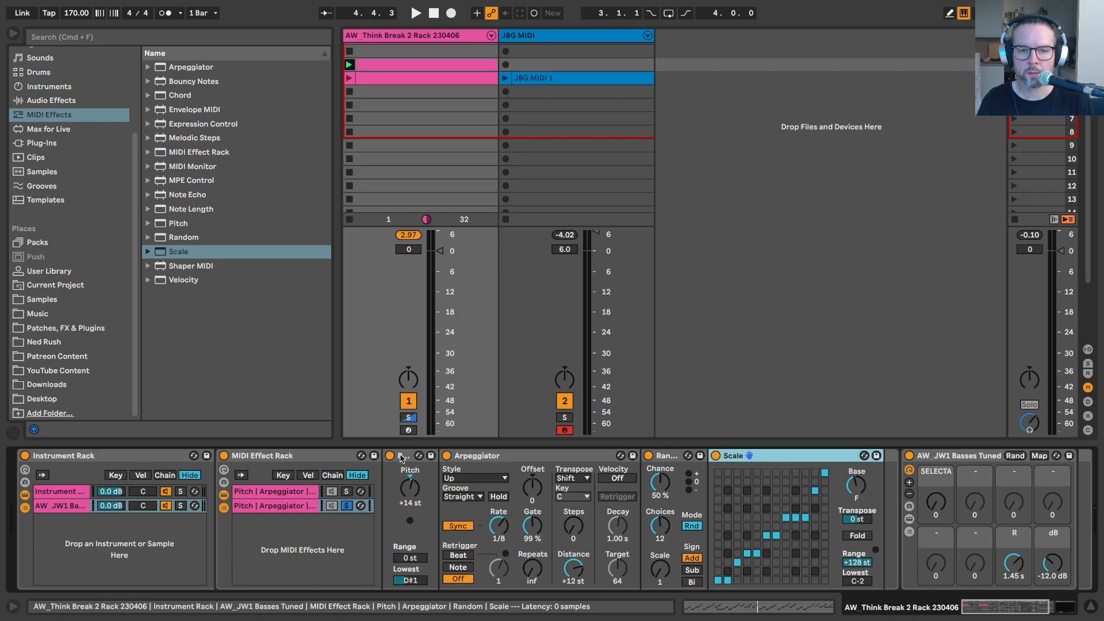
{"action": "left_click", "coordinate": [508, 472]}
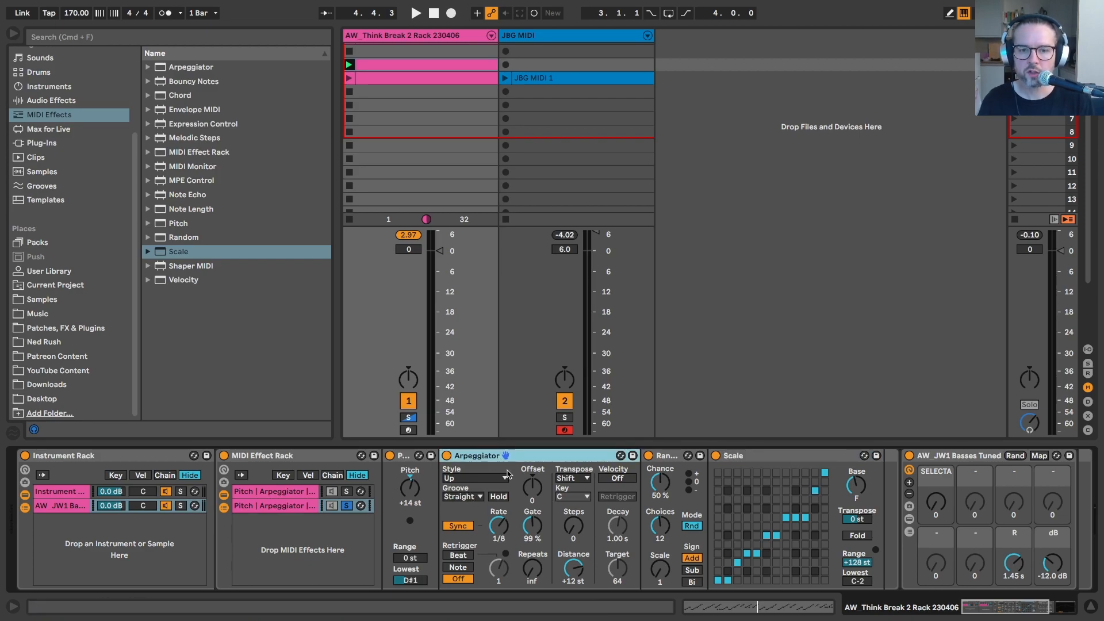
{"action": "left_click_drag", "start_coordinate": [662, 488], "coordinate": [662, 460]}
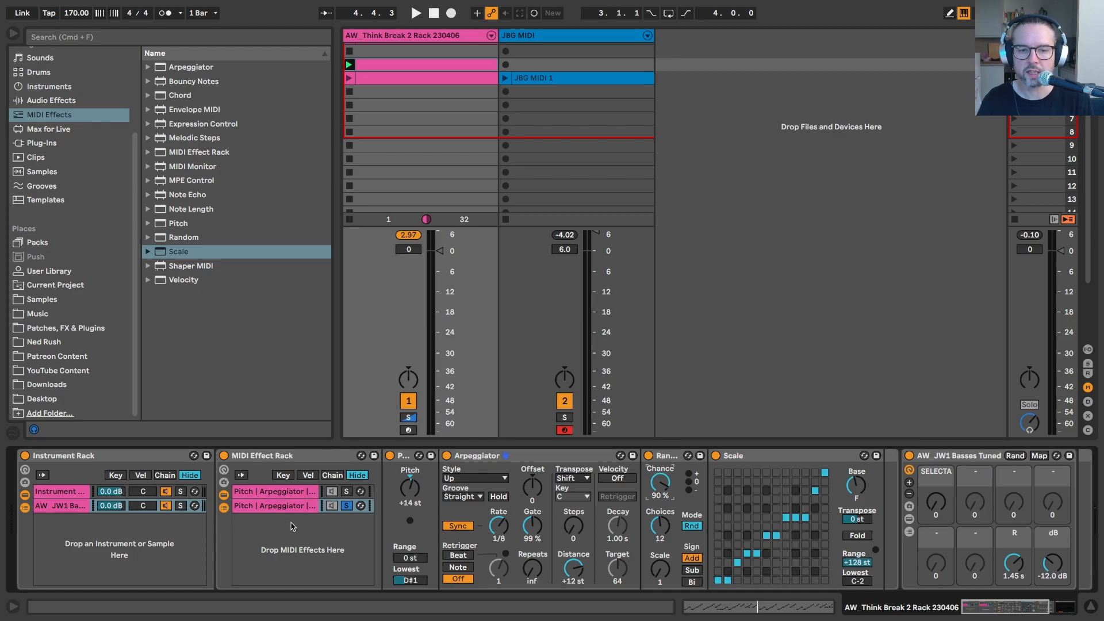
{"action": "key", "text": "space"}
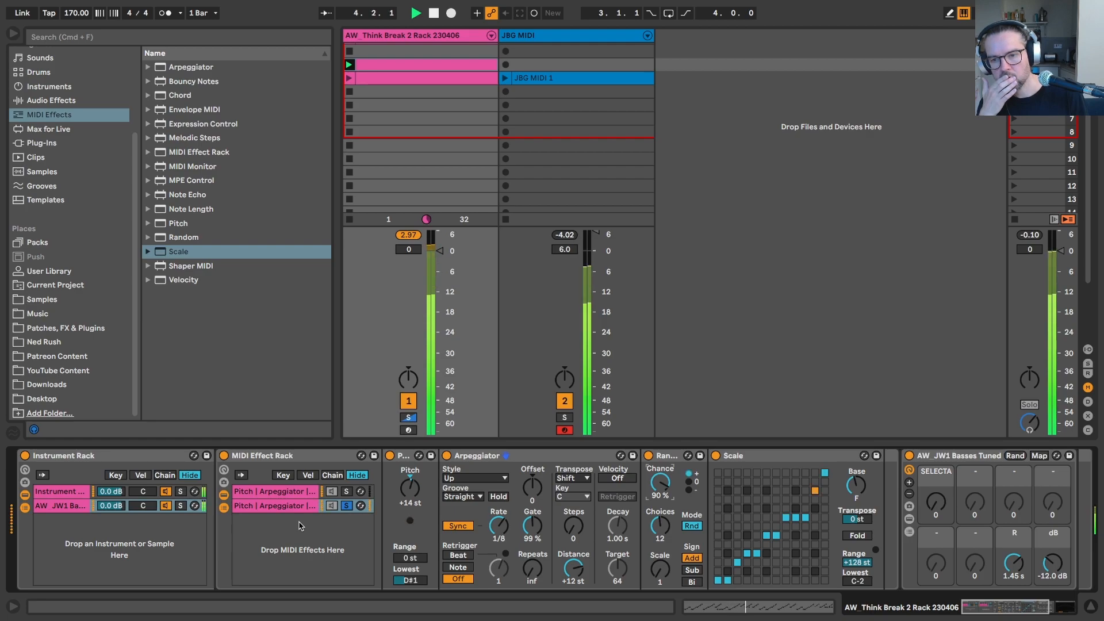
{"action": "left_click", "coordinate": [346, 507]}
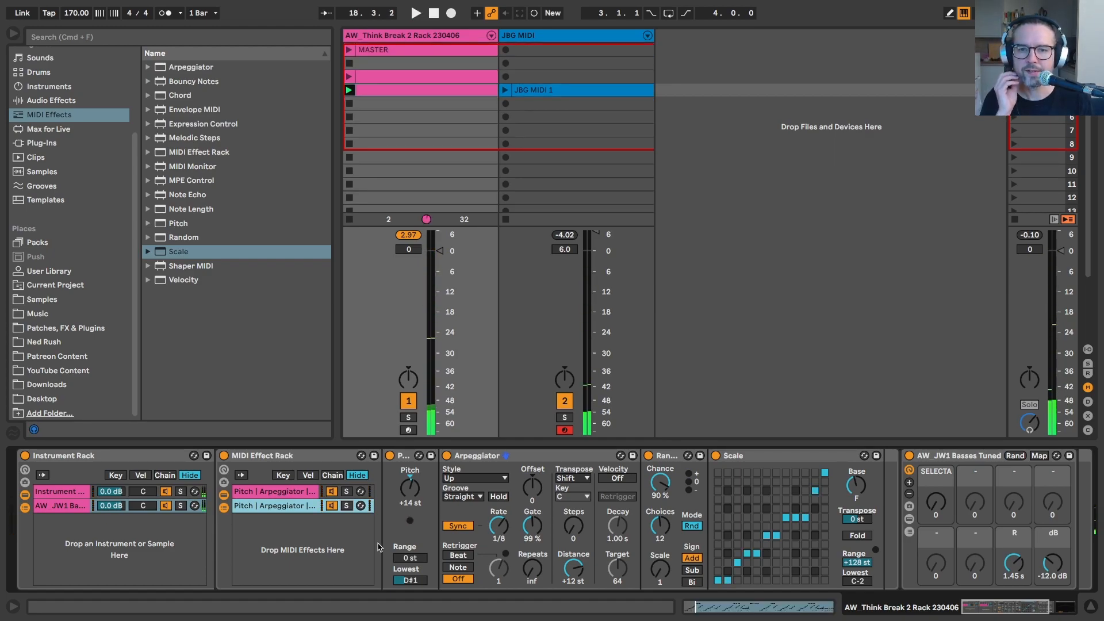
Step: Duplicate the second MIDI effect chain and select the A#1 slice notes in the break clip
{"action": "left_click", "coordinate": [270, 509]}
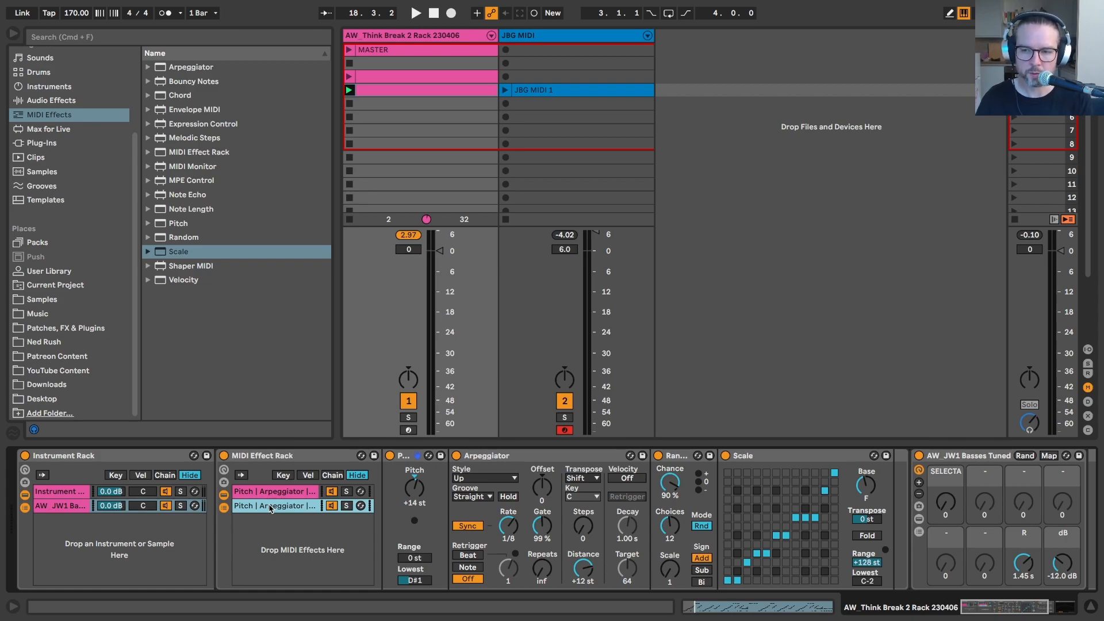
{"action": "key", "text": "super+d"}
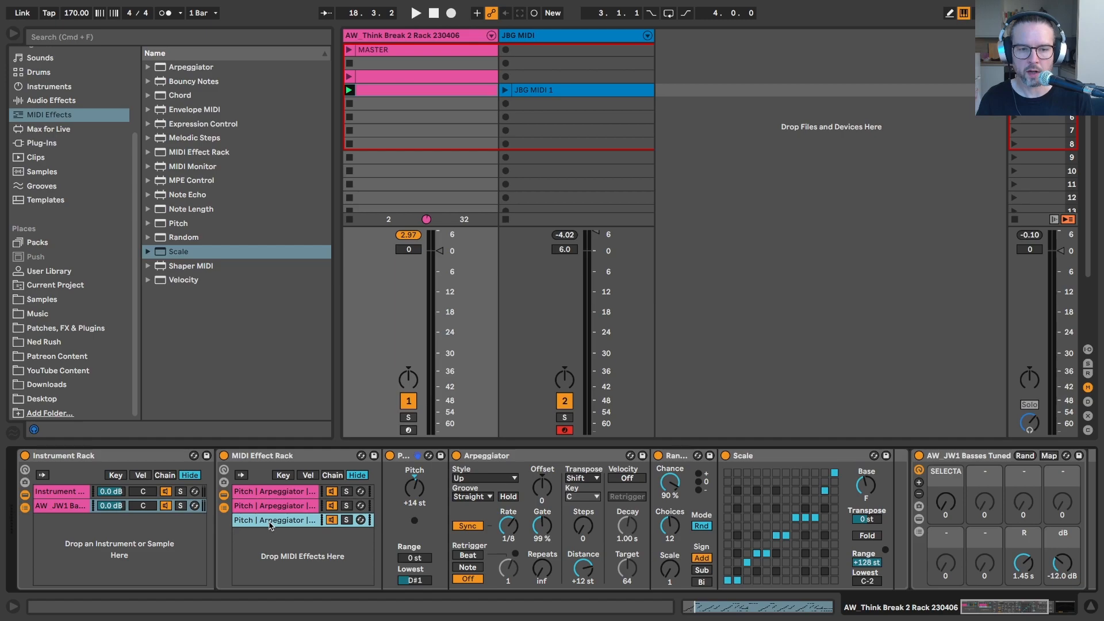
{"action": "double_click", "coordinate": [397, 91]}
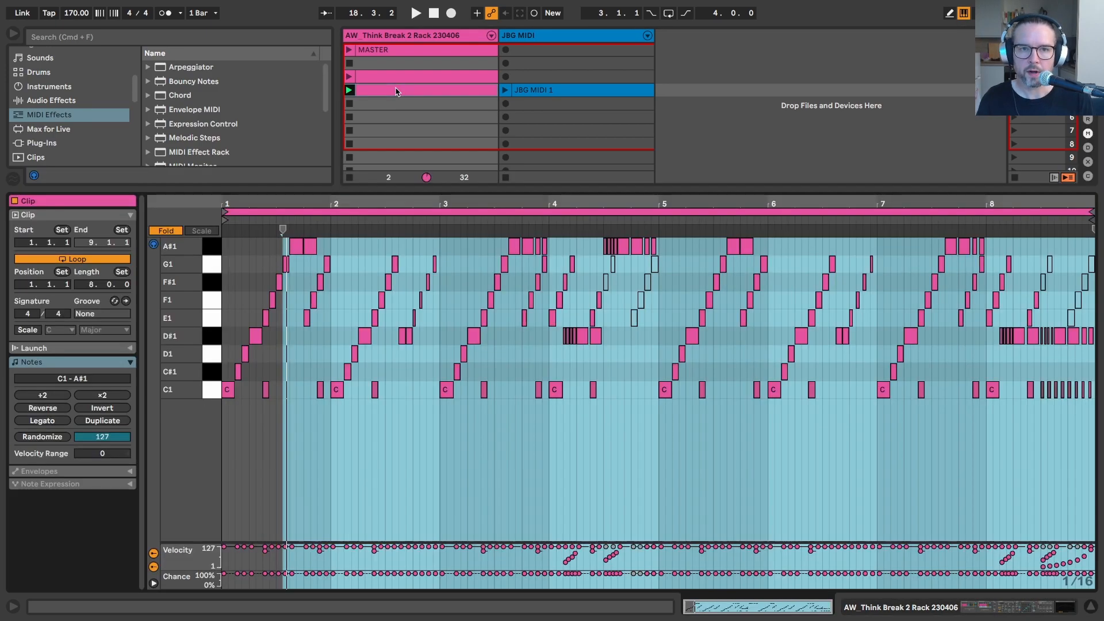
{"action": "left_click", "coordinate": [215, 252]}
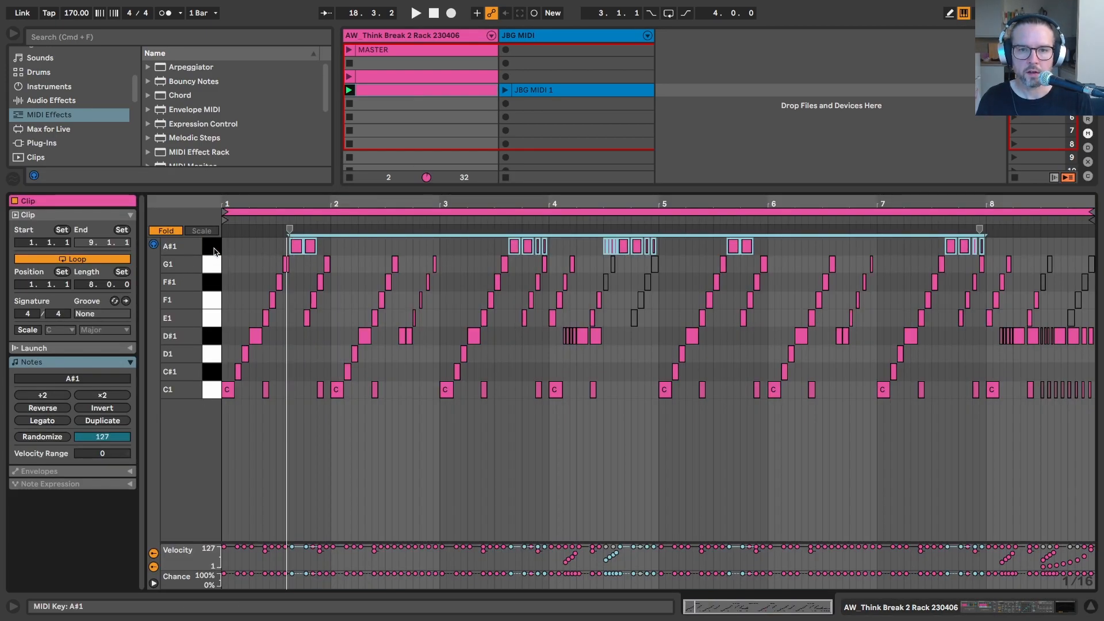
{"action": "key", "text": "shift+Tab"}
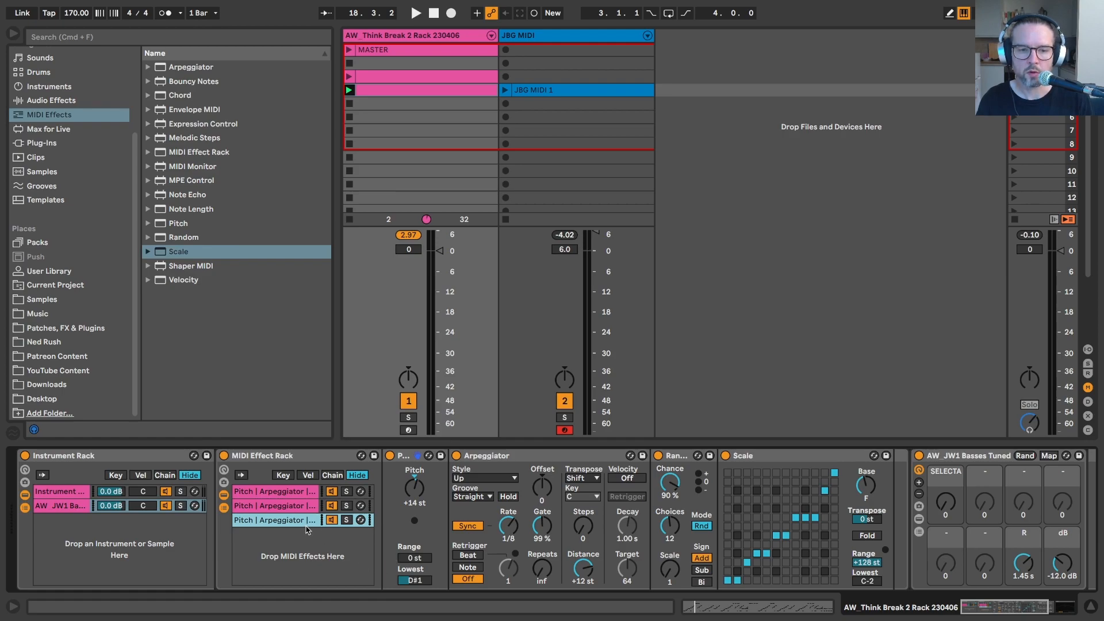
Step: Set the third chain's Pitch device to Lowest A#1 and Pitch +17 st
{"action": "left_click", "coordinate": [407, 579]}
{"action": "key", "text": "Up"}
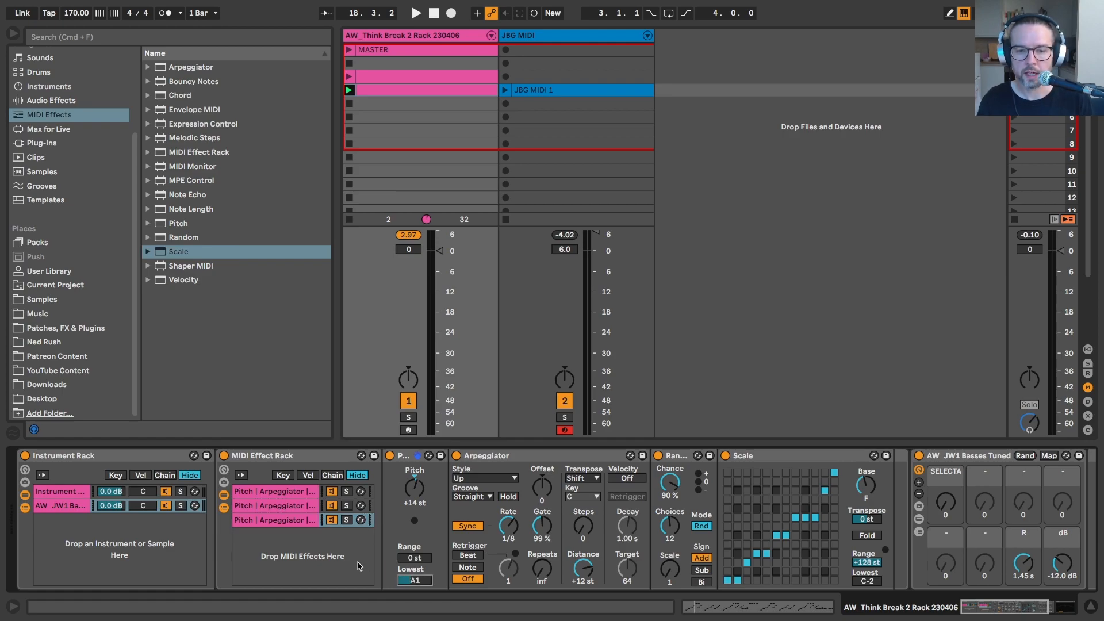
{"action": "key", "text": "Up"}
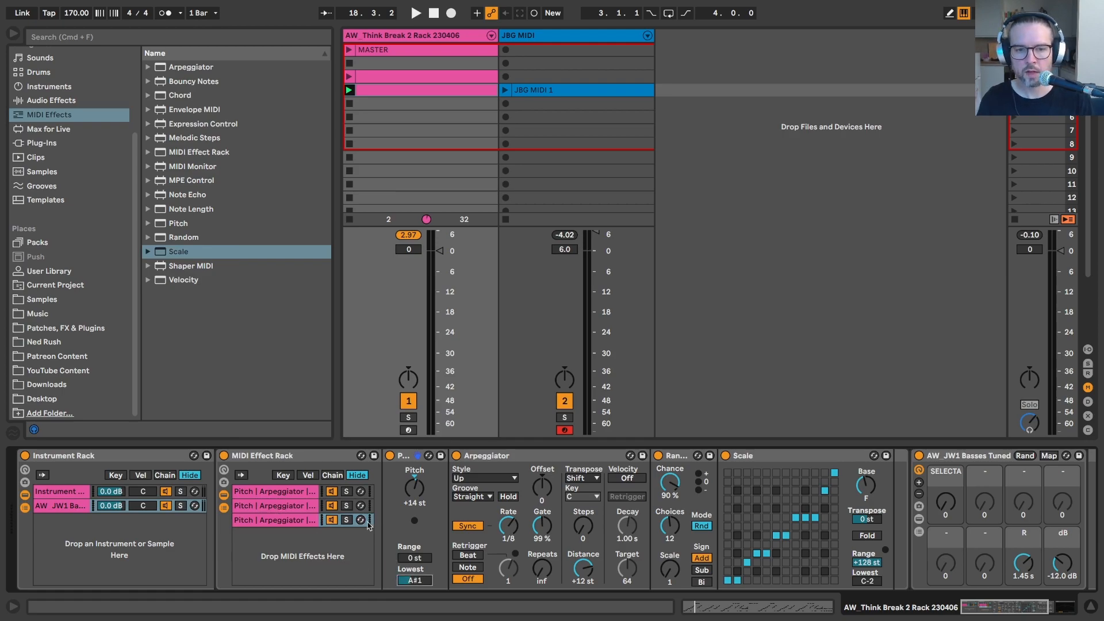
{"action": "left_click", "coordinate": [416, 483]}
{"action": "key", "text": "Down"}
{"action": "key", "text": "Down"}
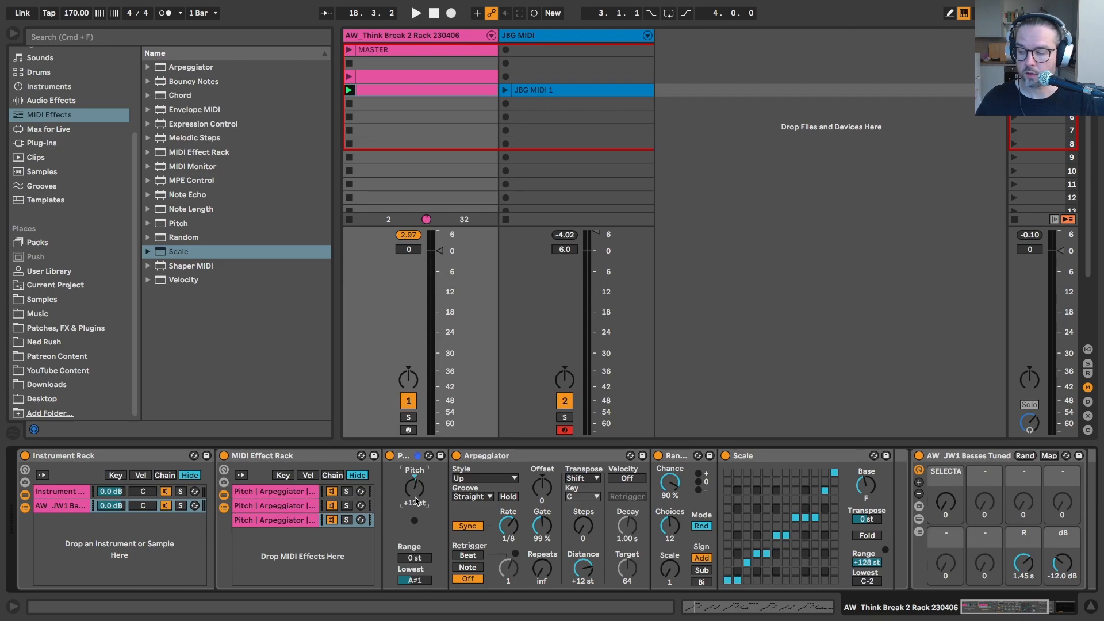
{"action": "key", "text": "Up"}
{"action": "key", "text": "Up"}
{"action": "key", "text": "Up"}
{"action": "key", "text": "Up"}
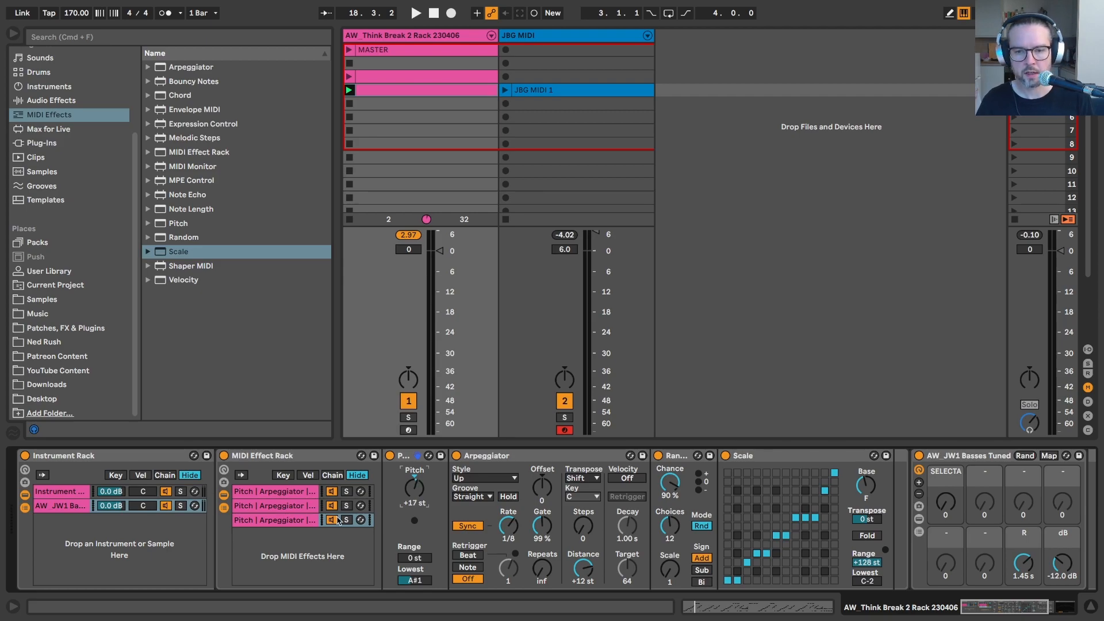
Step: Audition the third chain soloed, set its Pitch to +19 st, and play the break with all chains
{"action": "key", "text": "space"}
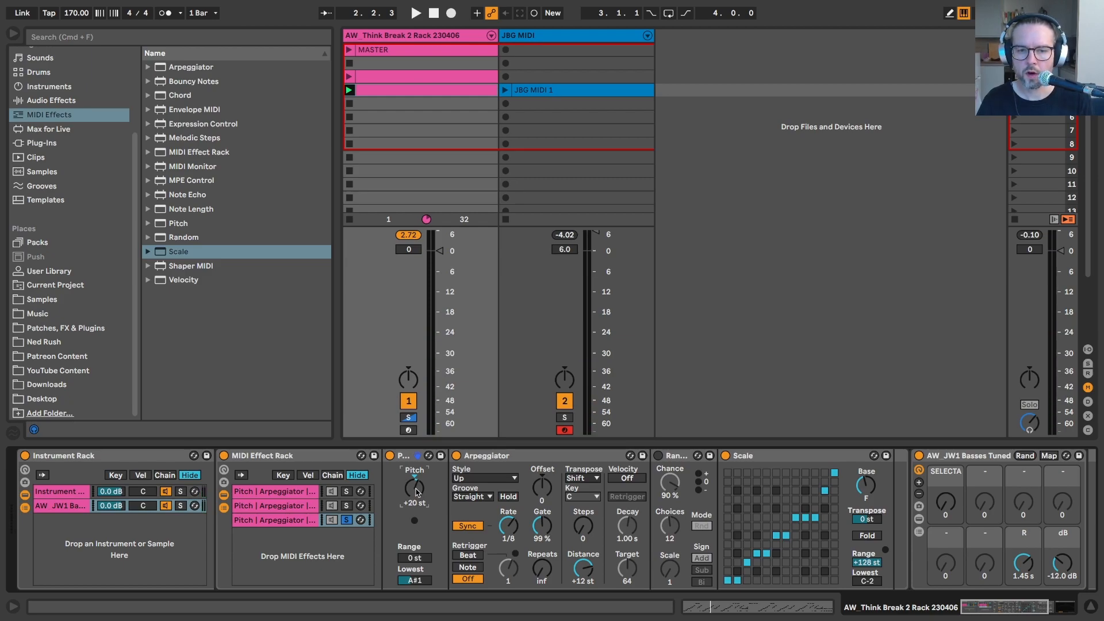
{"action": "key", "text": "space"}
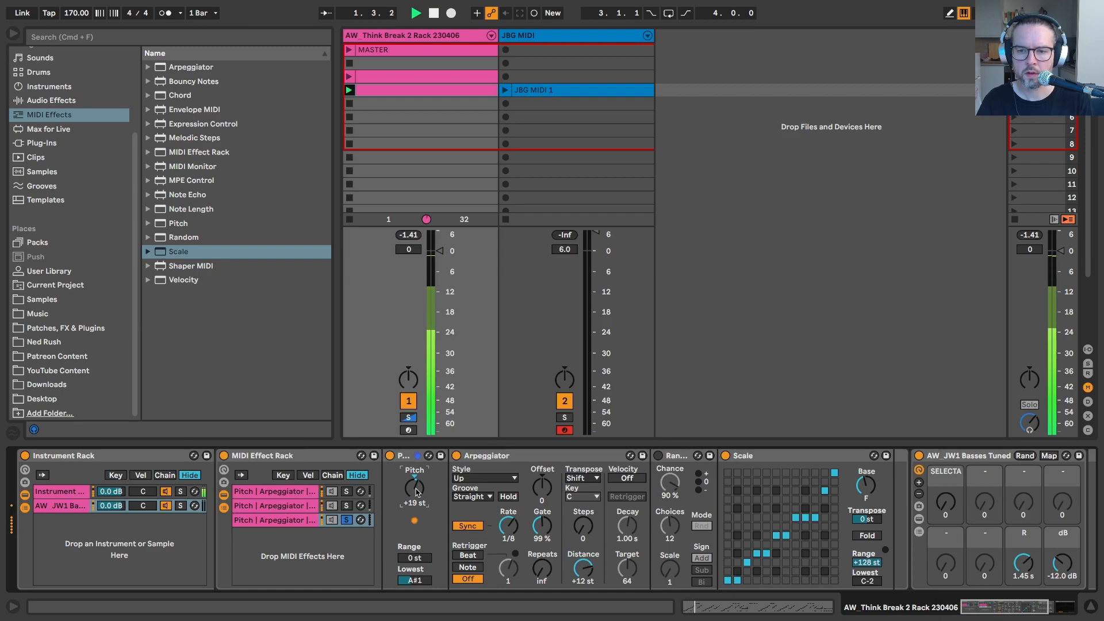
{"action": "key", "text": "space"}
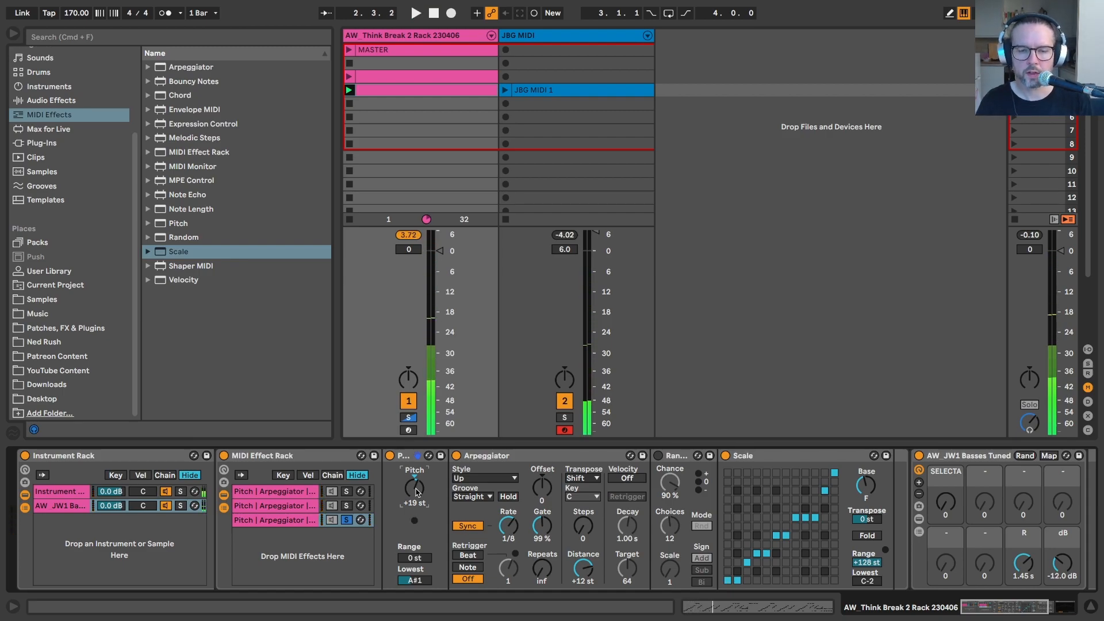
{"action": "left_click", "coordinate": [258, 520]}
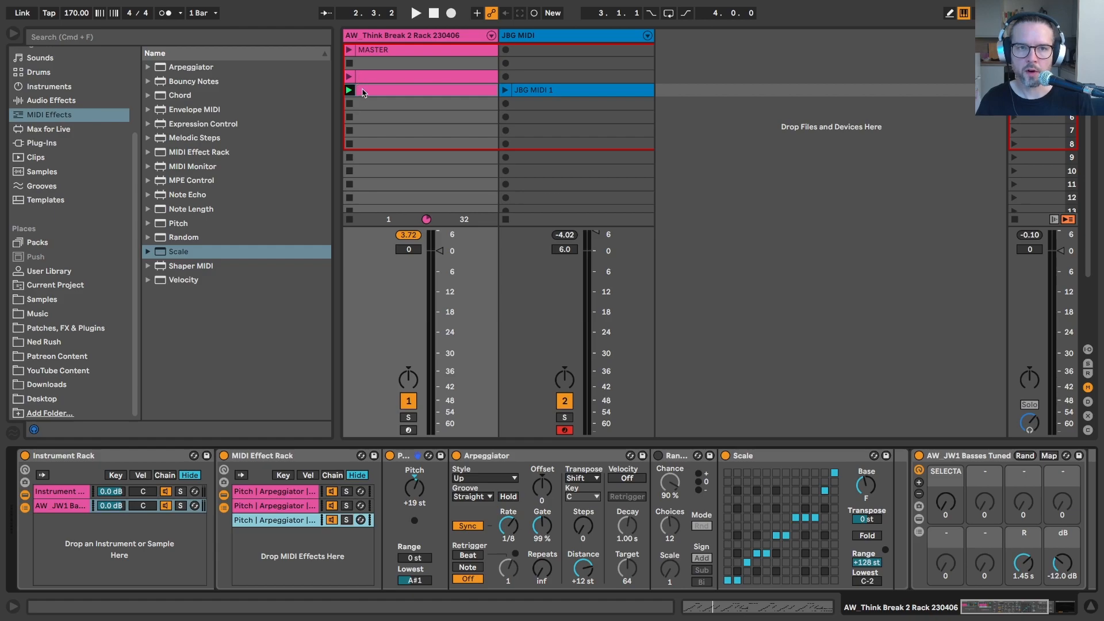
{"action": "key", "text": "space"}
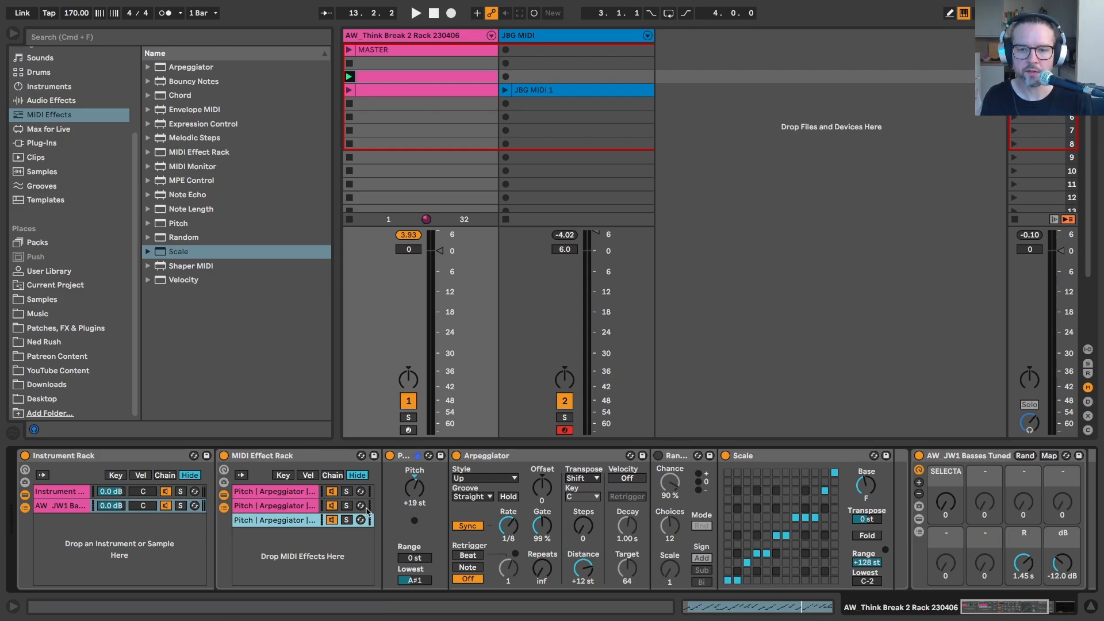
Step: Group the MIDI Effect Rack and AW_JW1 Basses Tuned into one rack, with the basses' R macro reset to 50.0 ms
{"action": "left_click", "coordinate": [658, 456]}
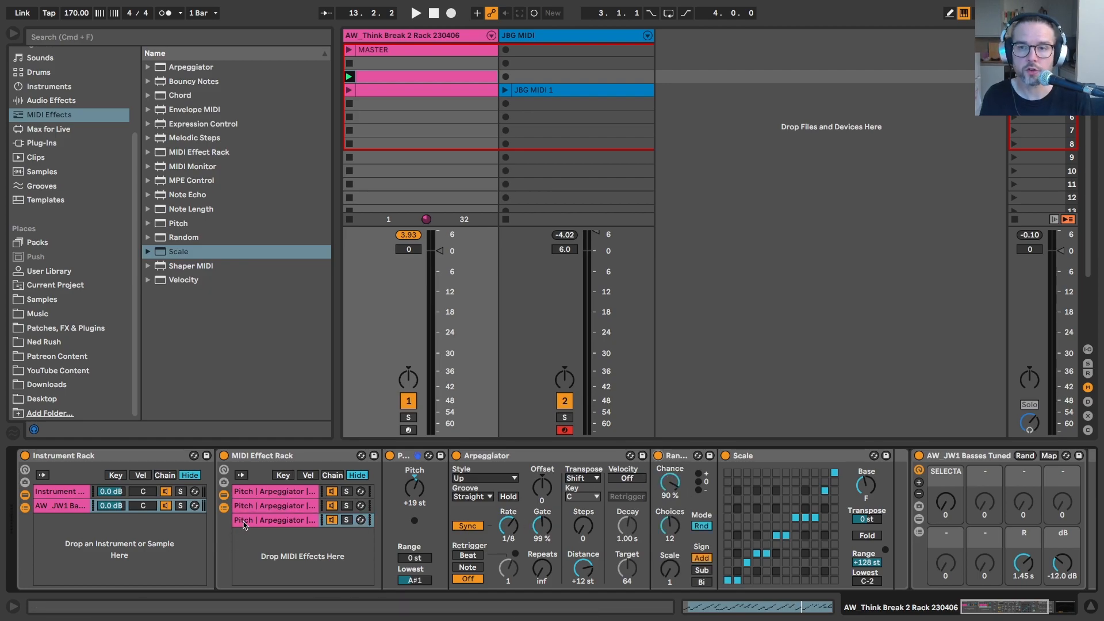
{"action": "left_click", "coordinate": [996, 456], "text": "shift"}
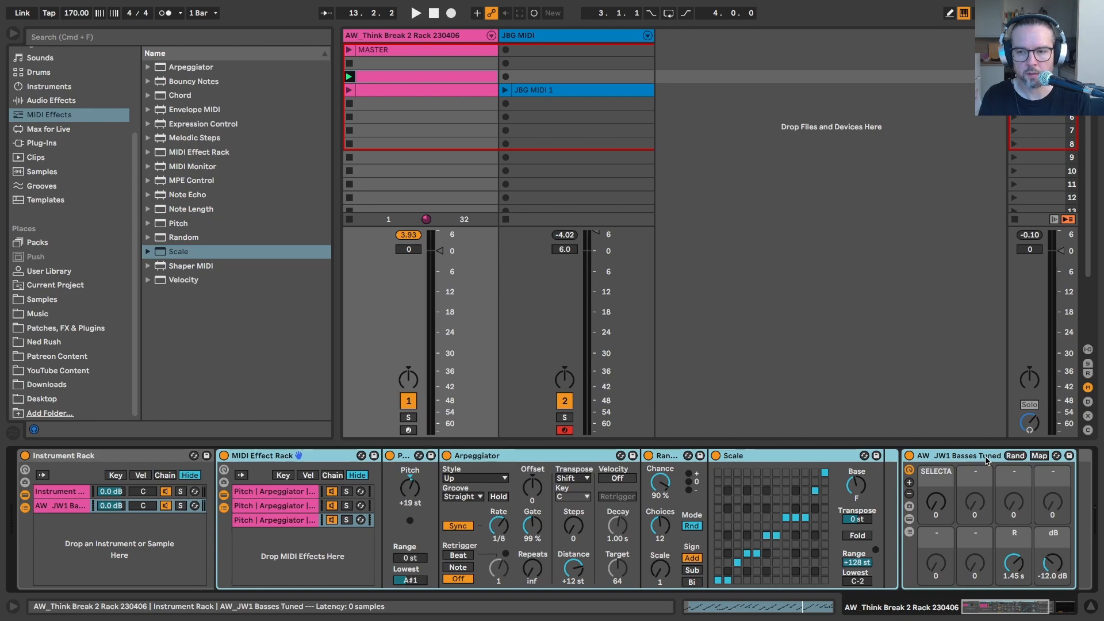
{"action": "key", "text": "super+g"}
{"action": "key", "text": "super+z"}
{"action": "double_click", "coordinate": [1014, 561]}
{"action": "key", "text": "super+shift+z"}
Step: Show the new Instrument Rack's macros and map the bass rack's SELECTA control to Macro 1
{"action": "left_click", "coordinate": [245, 487]}
{"action": "left_click", "coordinate": [449, 494]}
{"action": "right_click", "coordinate": [1004, 502]}
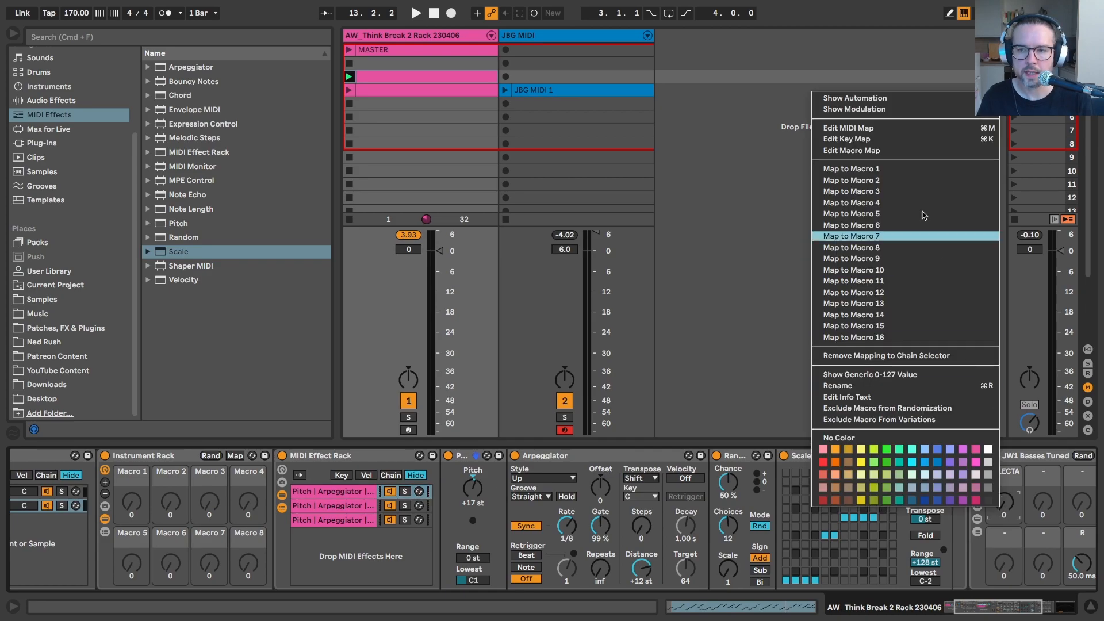
{"action": "left_click", "coordinate": [851, 167]}
Step: Map the Pitch amounts of the three MIDI effect chains to Macros 1, 2 and 3 of the MIDI Effect Rack
{"action": "scroll", "coordinate": [345, 523], "scroll_direction": "left", "scroll_amount": 5}
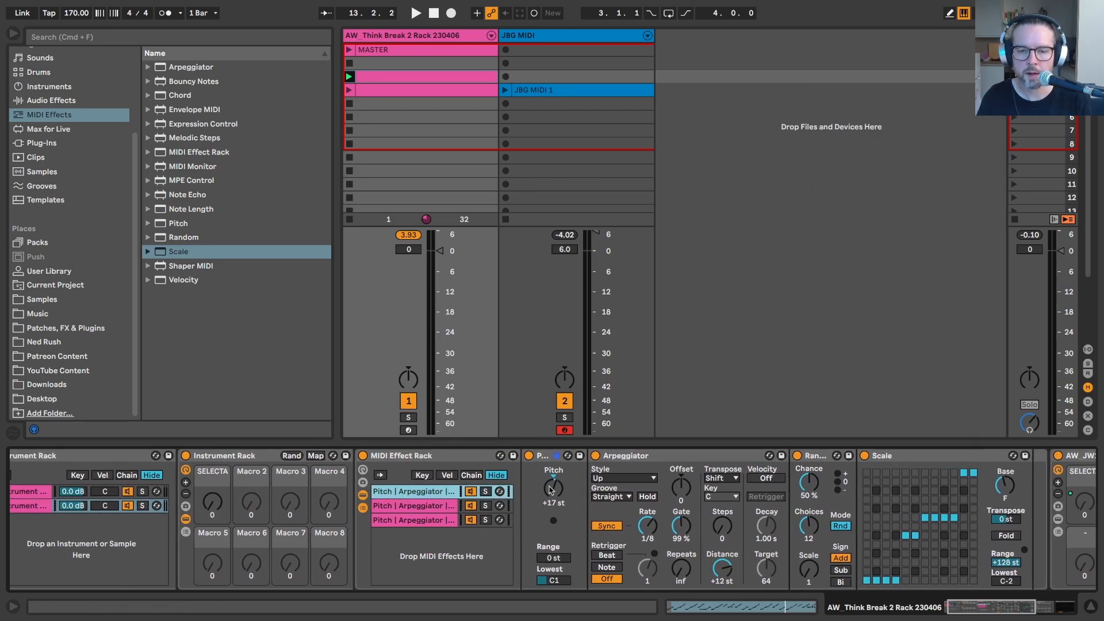
{"action": "right_click", "coordinate": [552, 490]}
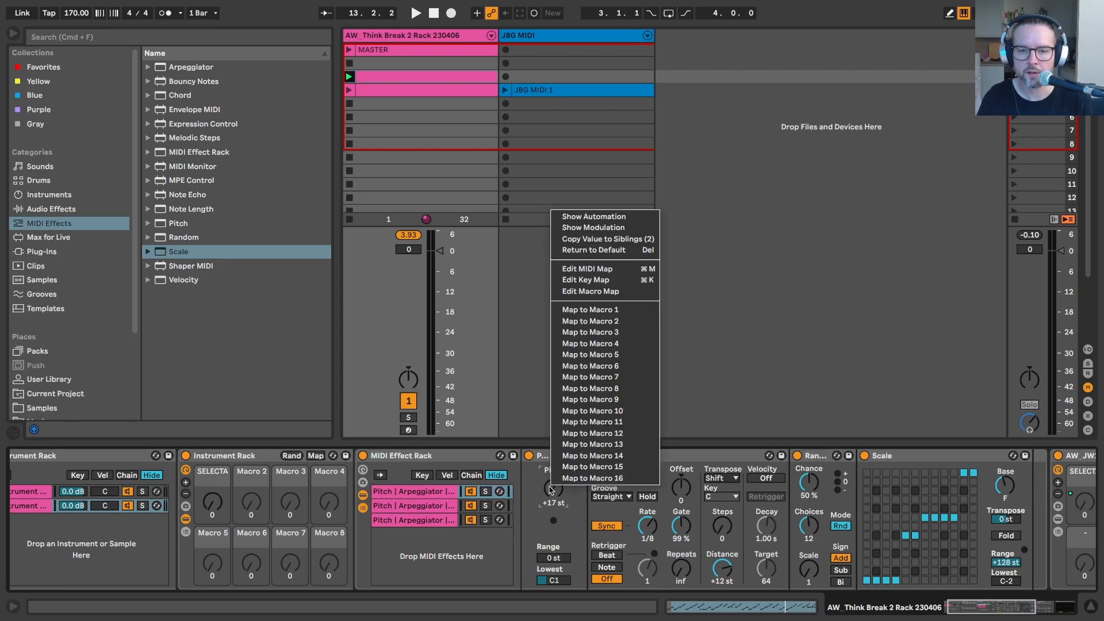
{"action": "left_click", "coordinate": [579, 311]}
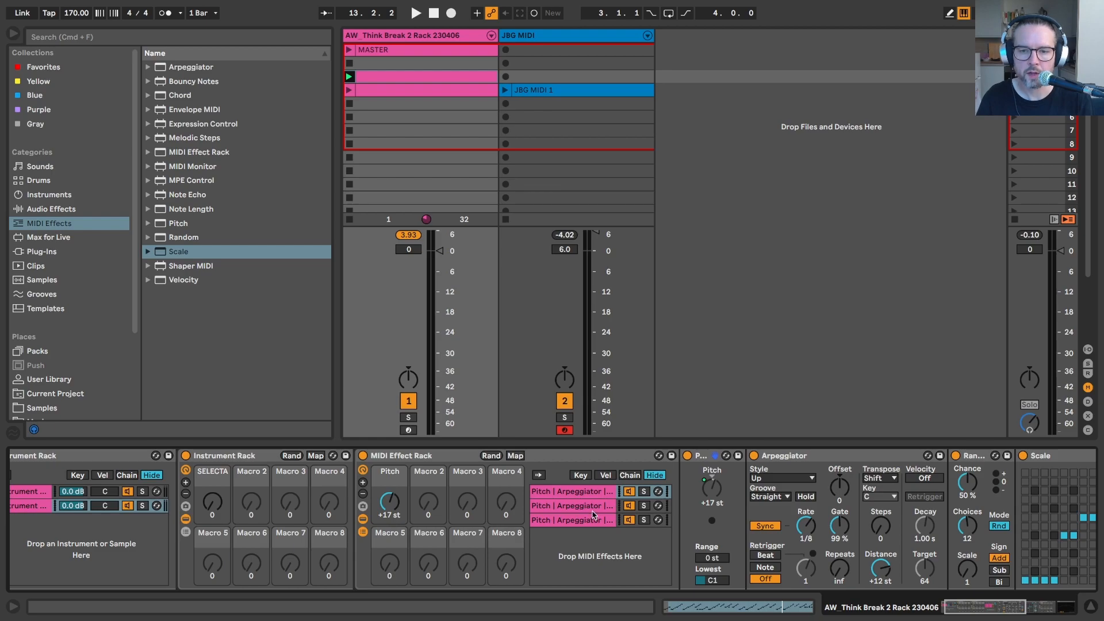
{"action": "left_click", "coordinate": [593, 508]}
{"action": "right_click", "coordinate": [713, 493]}
{"action": "left_click", "coordinate": [751, 328]}
{"action": "left_click", "coordinate": [593, 521]}
{"action": "right_click", "coordinate": [715, 487]}
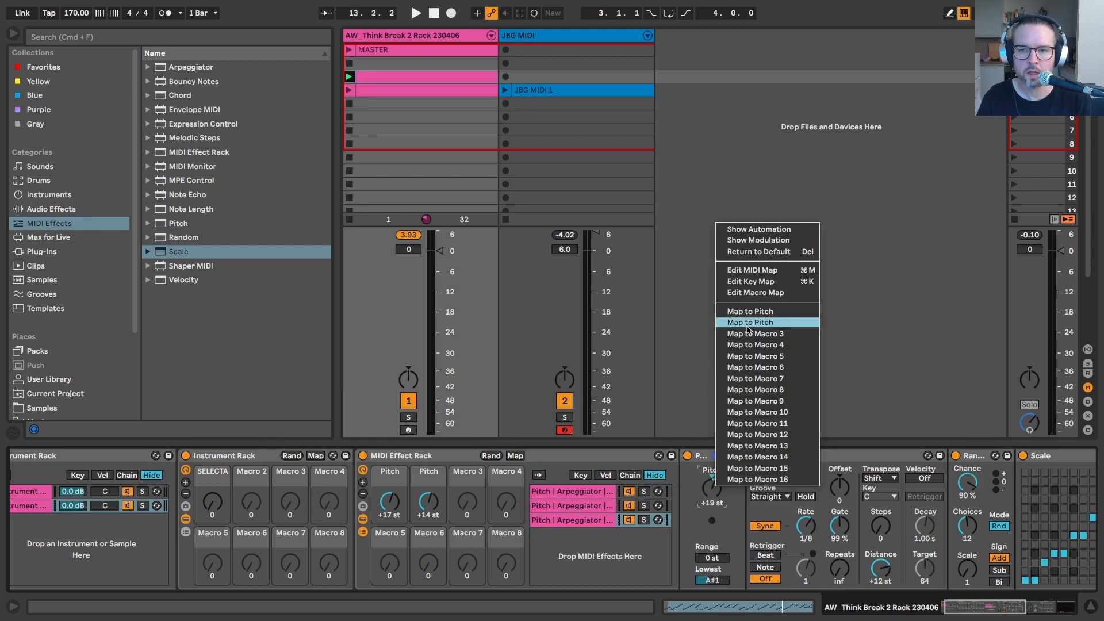
{"action": "left_click", "coordinate": [751, 334]}
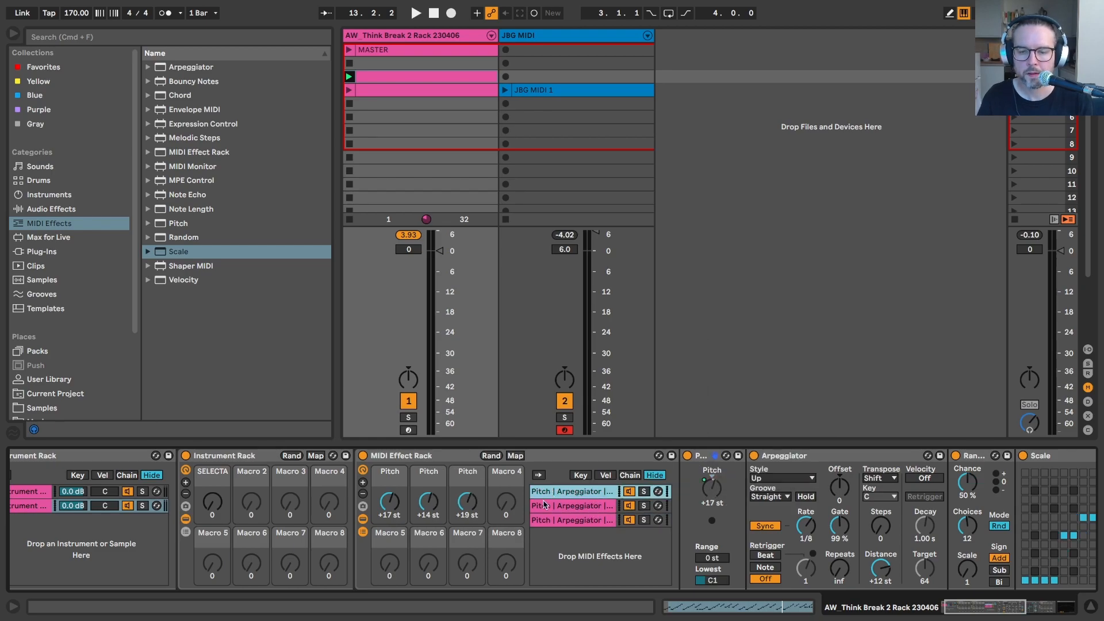
Step: Map the Scale Base of all three chains to Macro 4 of the MIDI Effect Rack
{"action": "scroll", "coordinate": [896, 505], "scroll_direction": "right", "scroll_amount": 5}
{"action": "scroll", "coordinate": [898, 506], "scroll_direction": "right", "scroll_amount": 3}
{"action": "right_click", "coordinate": [990, 487]}
{"action": "left_click", "coordinate": [1017, 345]}
{"action": "left_click", "coordinate": [429, 507]}
{"action": "right_click", "coordinate": [995, 486]}
{"action": "left_click", "coordinate": [932, 344]}
{"action": "left_click", "coordinate": [428, 520]}
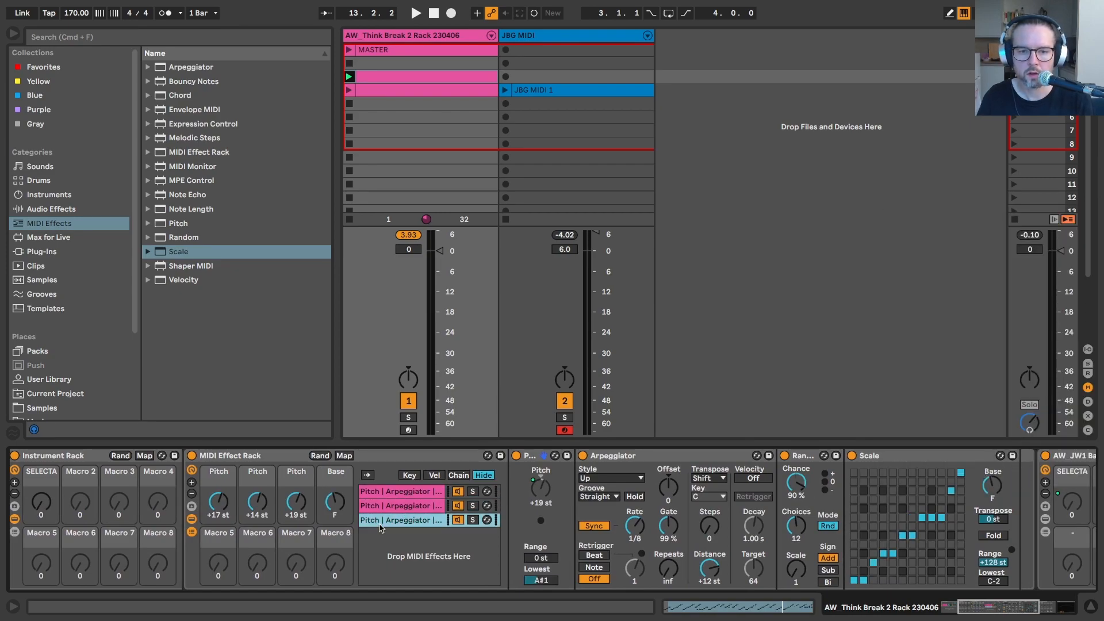
{"action": "right_click", "coordinate": [994, 486]}
{"action": "left_click", "coordinate": [1015, 345]}
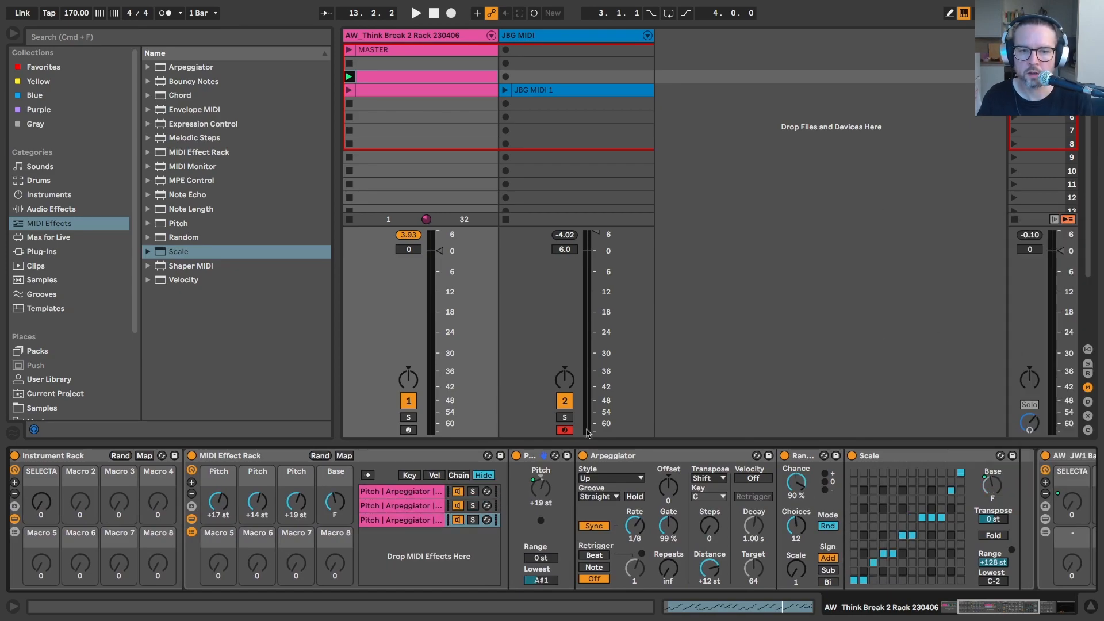
Step: Map the Arpeggiator on/off switch of all three chains to Macro 5 of the MIDI Effect Rack
{"action": "left_click", "coordinate": [400, 491]}
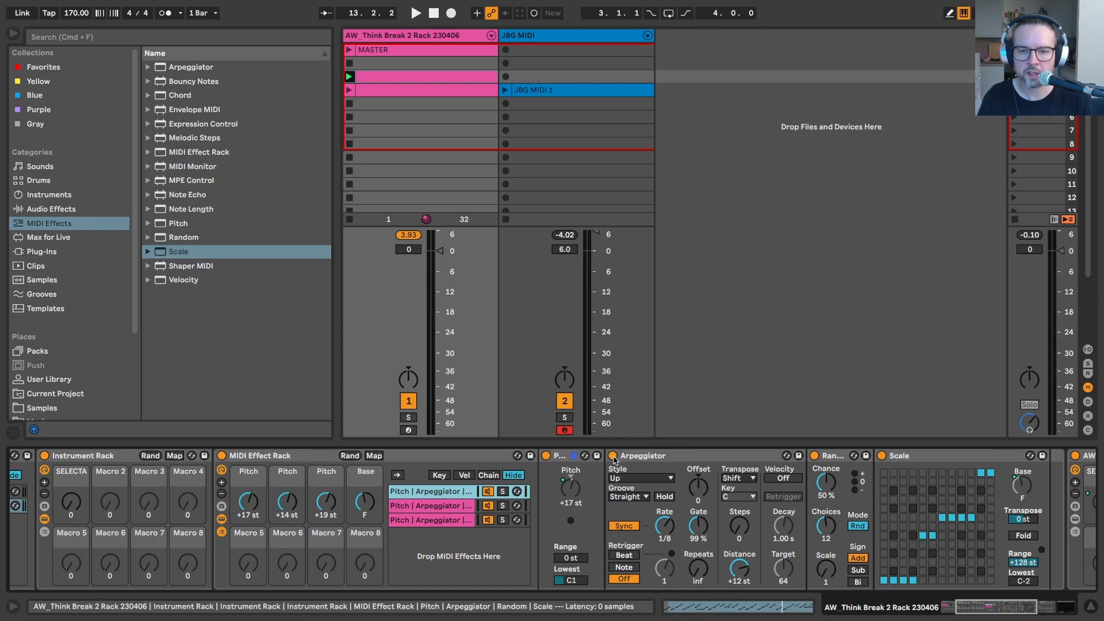
{"action": "right_click", "coordinate": [632, 476]}
{"action": "left_click", "coordinate": [644, 326]}
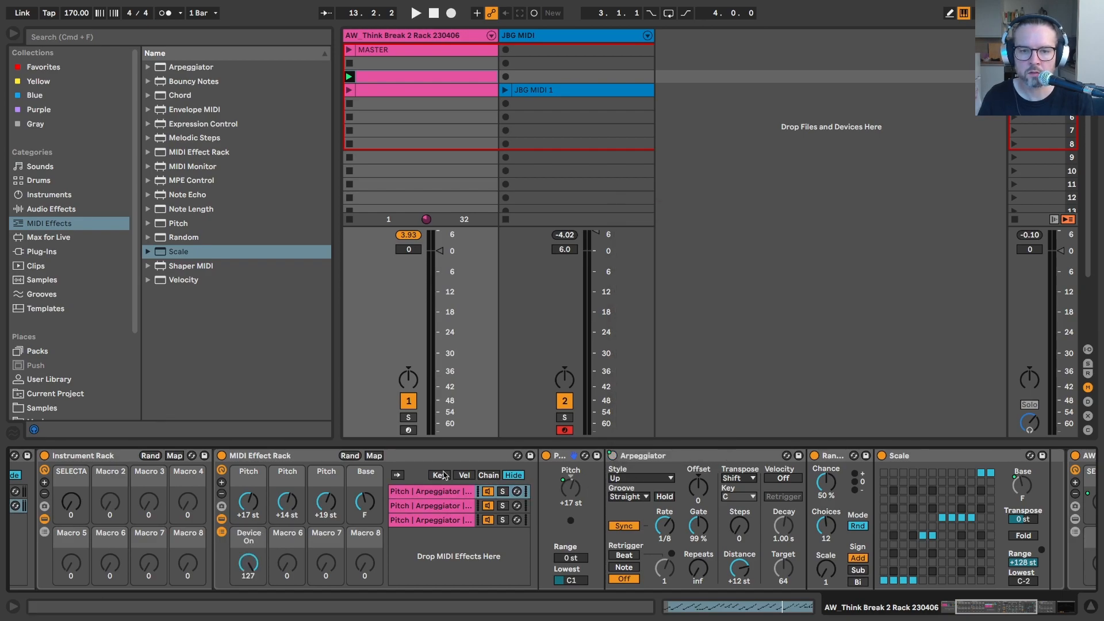
{"action": "left_click", "coordinate": [435, 506]}
{"action": "right_click", "coordinate": [611, 458]}
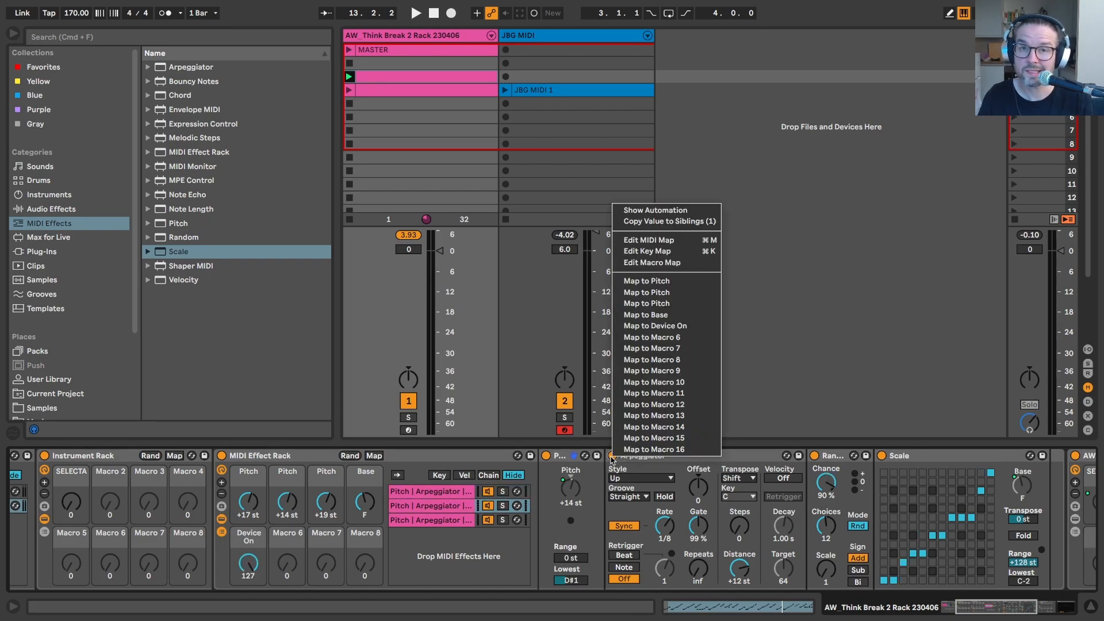
{"action": "left_click", "coordinate": [627, 326]}
{"action": "left_click", "coordinate": [411, 521]}
{"action": "right_click", "coordinate": [612, 457]}
{"action": "left_click", "coordinate": [633, 326]}
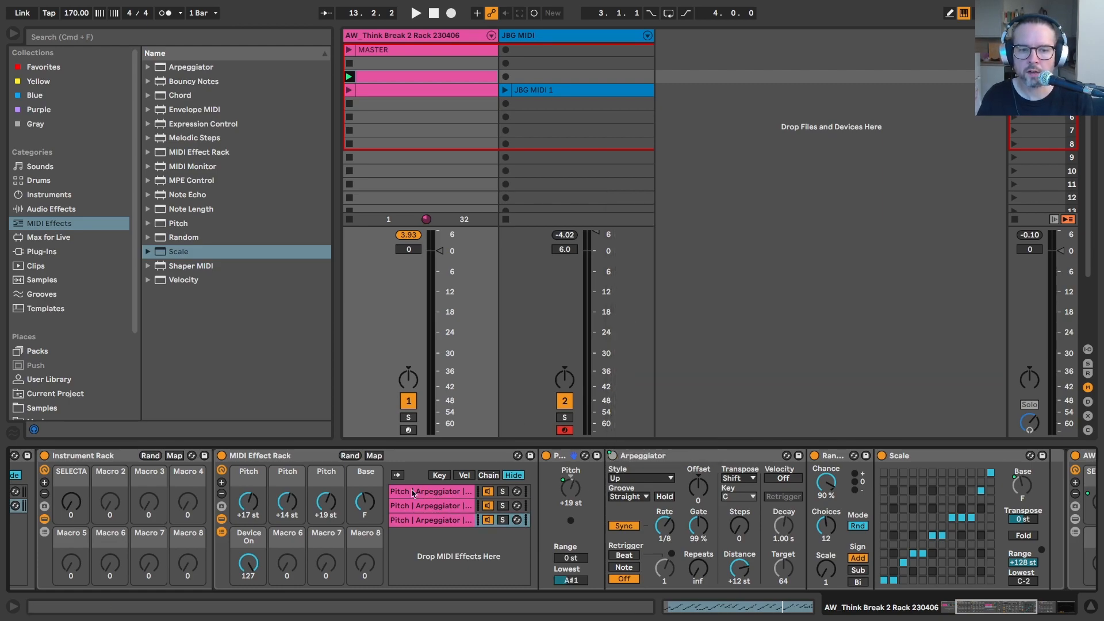
{"action": "scroll", "coordinate": [406, 529], "scroll_direction": "left", "scroll_amount": 2}
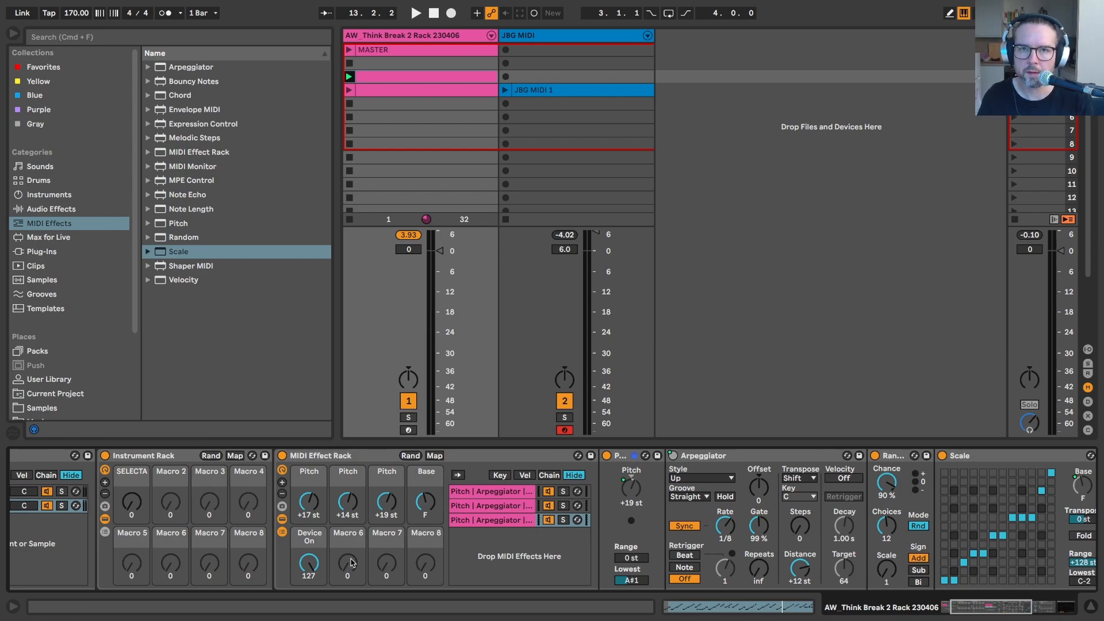
Step: Map the Lowest value of the three chains' Pitch effects to Macros 6, 7 and 8 of the MIDI Effect Rack
{"action": "scroll", "coordinate": [368, 546], "scroll_direction": "left", "scroll_amount": 4}
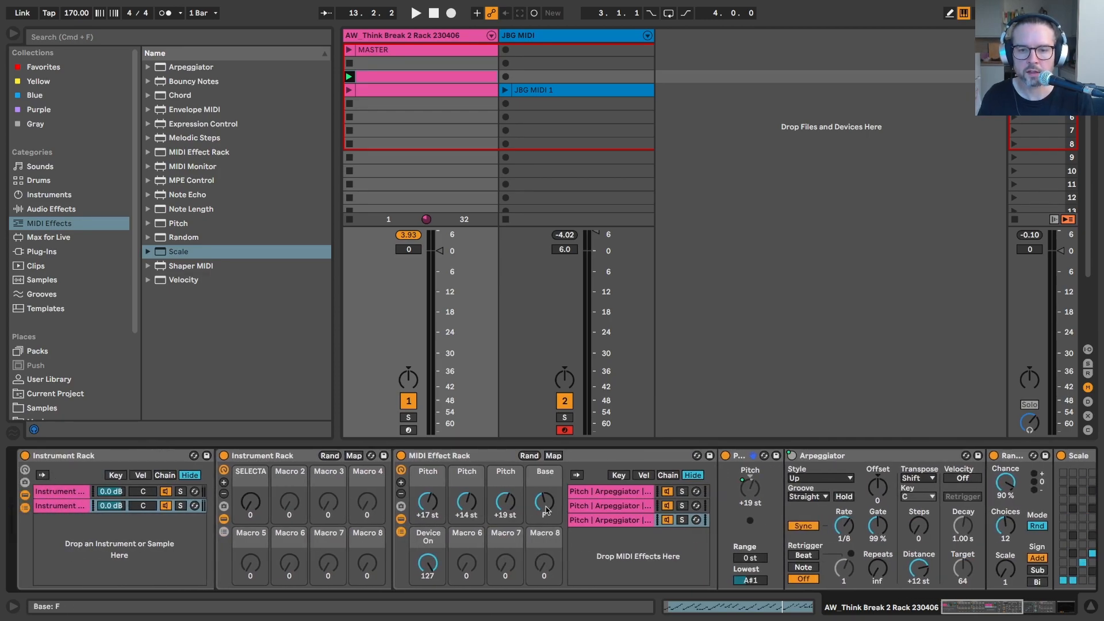
{"action": "left_click", "coordinate": [589, 493]}
{"action": "right_click", "coordinate": [744, 583]}
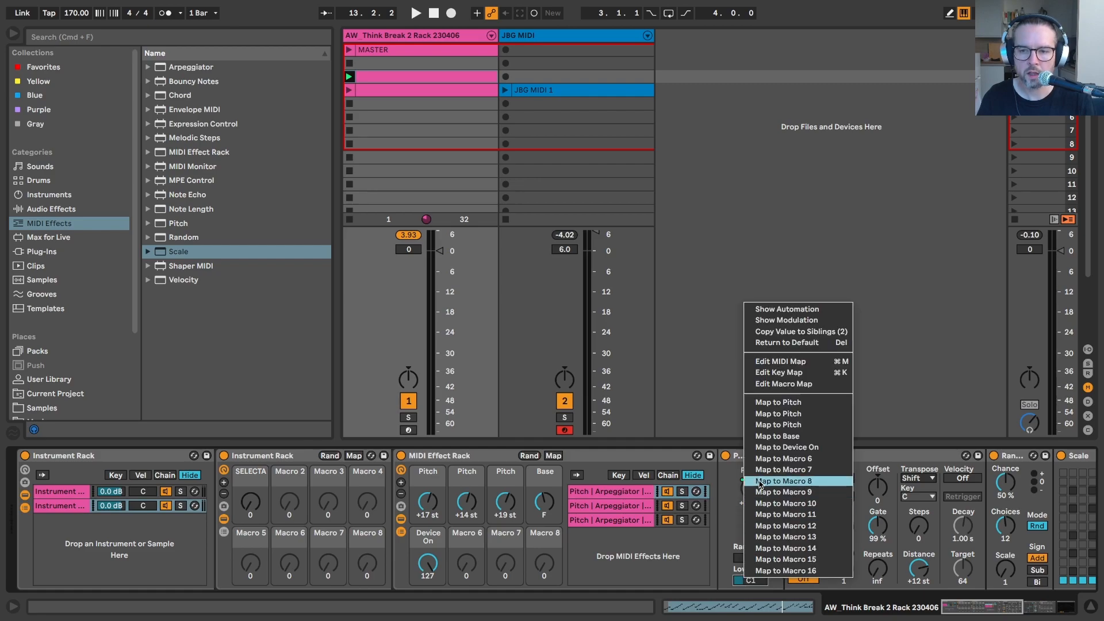
{"action": "left_click", "coordinate": [766, 459]}
{"action": "left_click", "coordinate": [619, 504]}
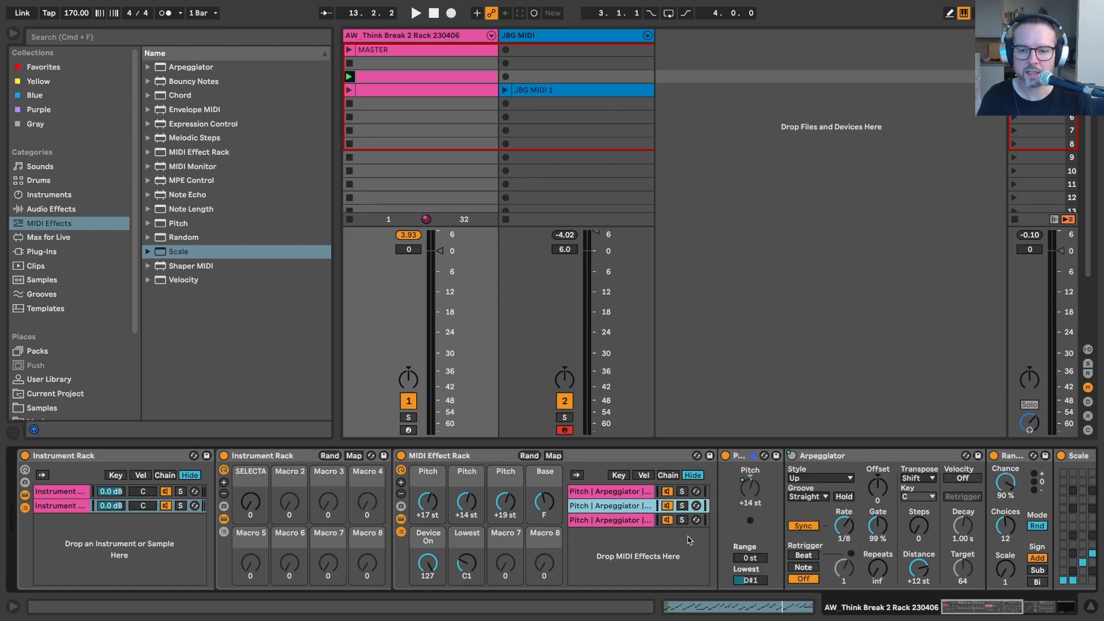
{"action": "right_click", "coordinate": [741, 584]}
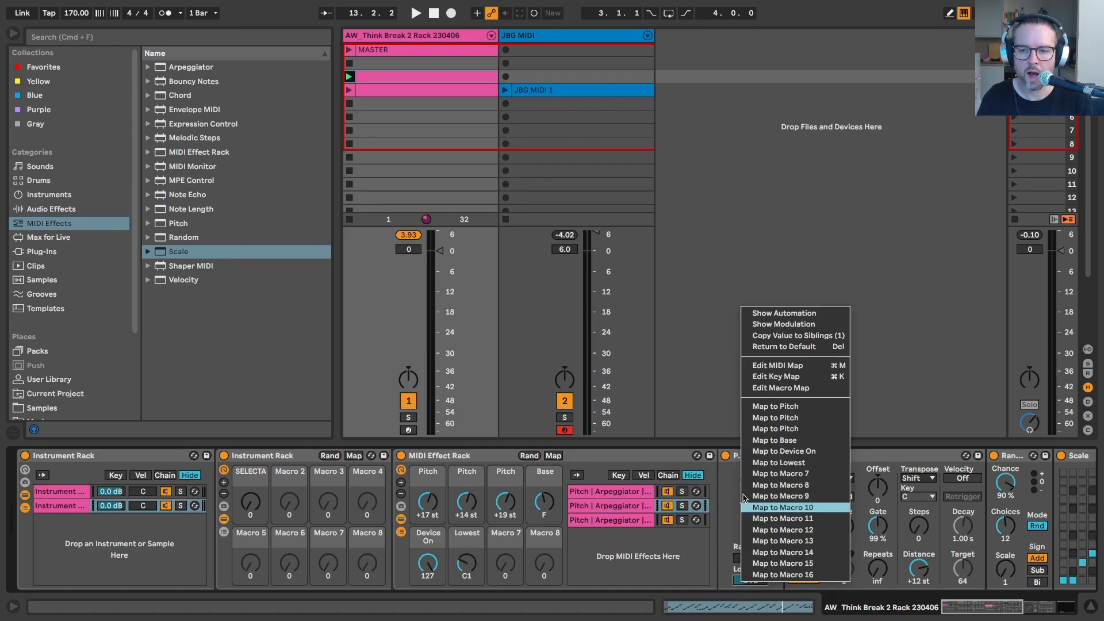
{"action": "left_click", "coordinate": [766, 473]}
{"action": "left_click", "coordinate": [626, 520]}
{"action": "right_click", "coordinate": [752, 582]}
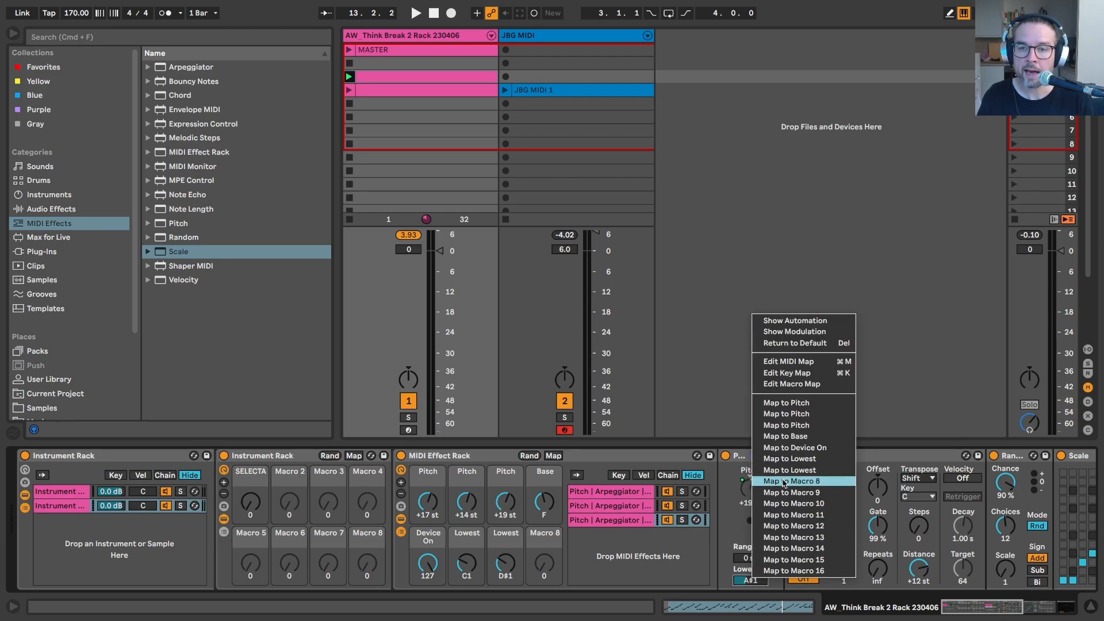
{"action": "left_click", "coordinate": [785, 482]}
Step: Rename the MIDI Effect Rack's three Pitch macros Note 1, Note 2 and Note 3
{"action": "left_click", "coordinate": [425, 473]}
{"action": "key", "text": "ctrl+r"}
{"action": "type", "text": "Note 1"}
{"action": "key", "text": "Tab"}
{"action": "type", "text": "Note 2"}
{"action": "key", "text": "Tab"}
{"action": "type", "text": "Note 3"}
{"action": "key", "text": "Return"}
Step: Rename the MIDI Effect Rack's Base macro Key
{"action": "left_click", "coordinate": [545, 473]}
{"action": "key", "text": "ctrl+r"}
{"action": "type", "text": "Ke"}
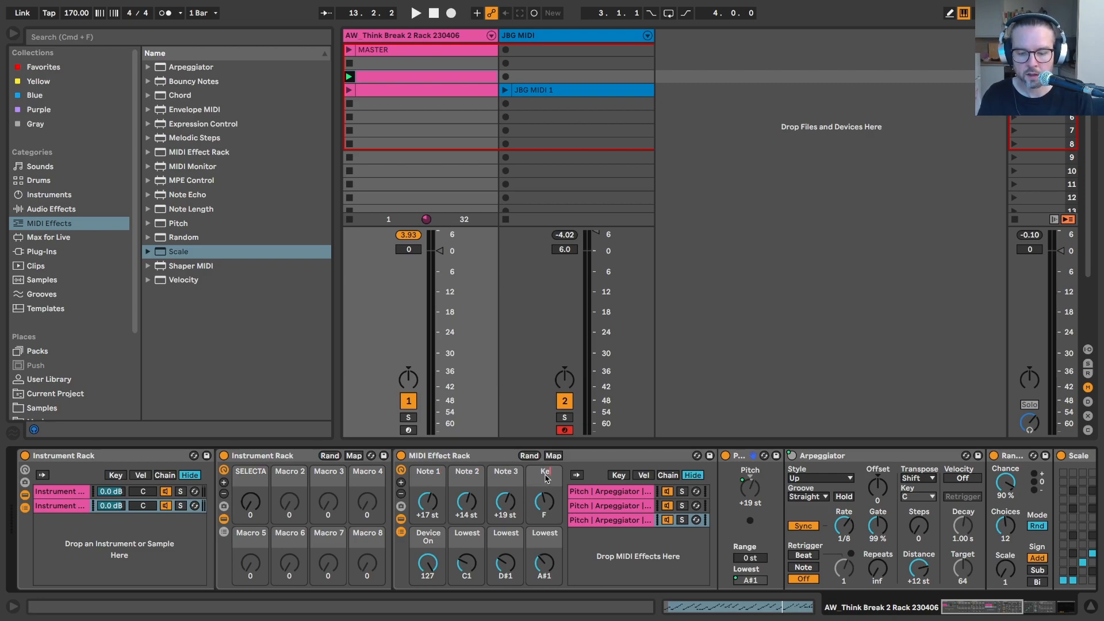
{"action": "type", "text": "y"}
{"action": "key", "text": "Return"}
Step: Rename the Device On macro No 1/16 and the three Lowest macros Break Hit 1, Break Hit 2 and Break Hit 3
{"action": "left_click", "coordinate": [419, 541]}
{"action": "key", "text": "ctrl+r"}
{"action": "type", "text": "No 1/16"}
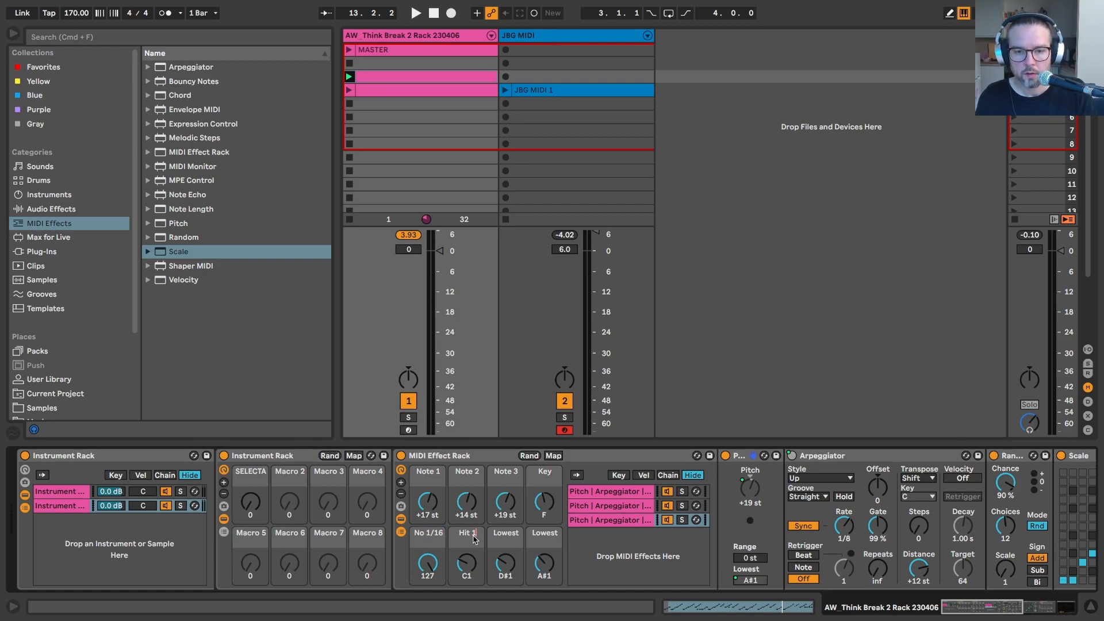
{"action": "key", "text": "Tab"}
{"action": "type", "text": "Hieak Hit 2"}
{"action": "key", "text": "Tab"}
{"action": "type", "text": "Break Hit 3"}
{"action": "key", "text": "Return"}
Step: Map the MIDI Effect Rack's eight macros, Note 1 through Break Hit 3, to Macros 2–9 of the Instrument Rack, expanding it to twelve macros
{"action": "right_click", "coordinate": [431, 484]}
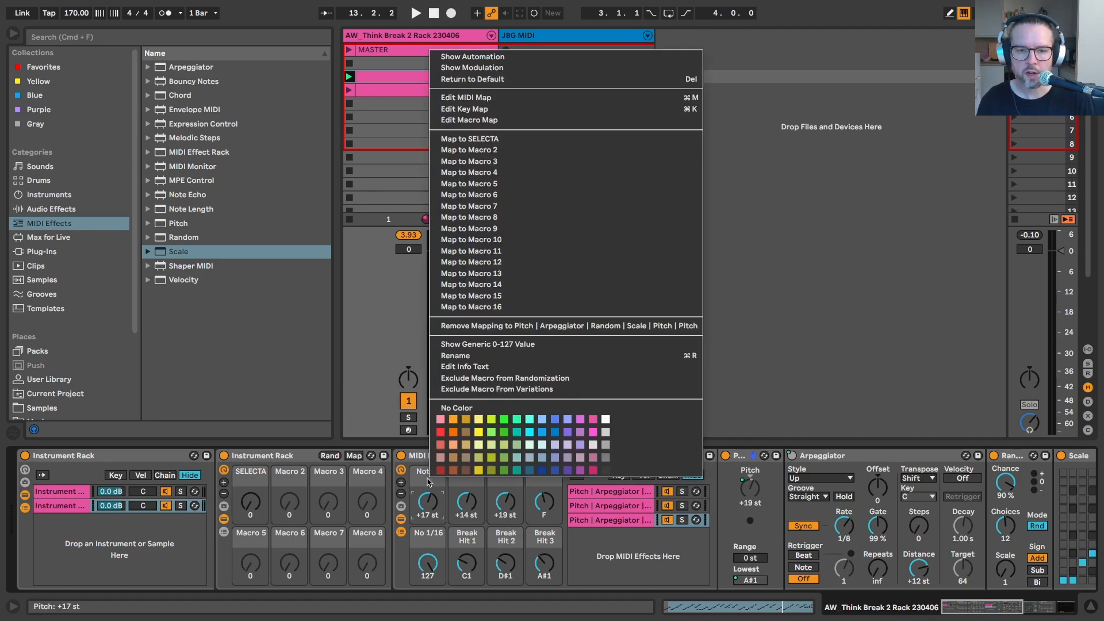
{"action": "left_click", "coordinate": [448, 150]}
{"action": "right_click", "coordinate": [460, 500]}
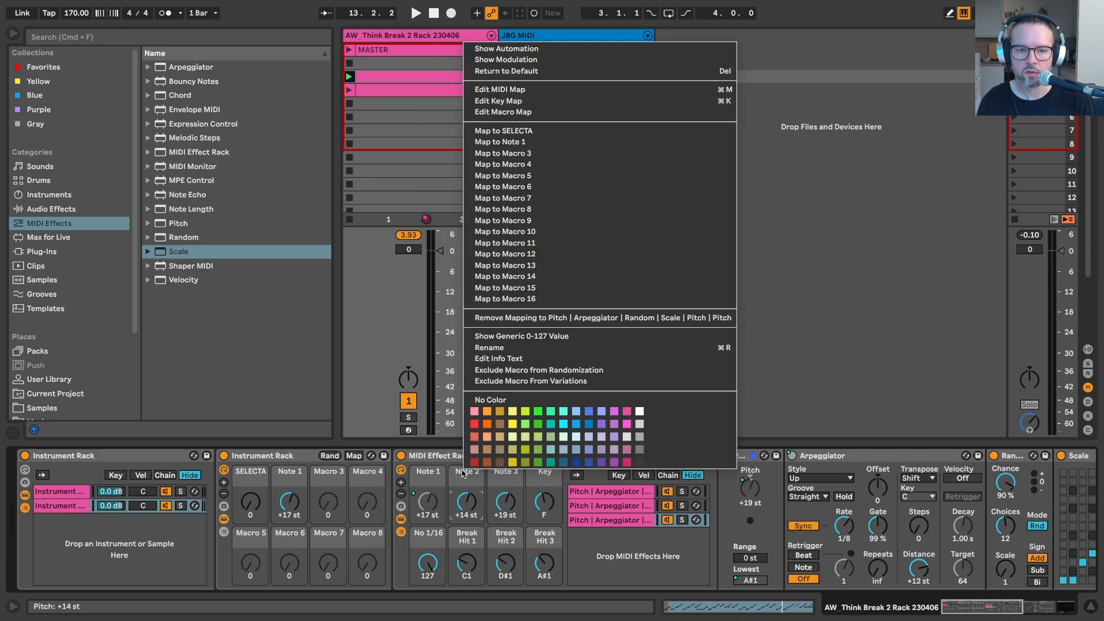
{"action": "left_click", "coordinate": [477, 154]}
{"action": "right_click", "coordinate": [510, 500]}
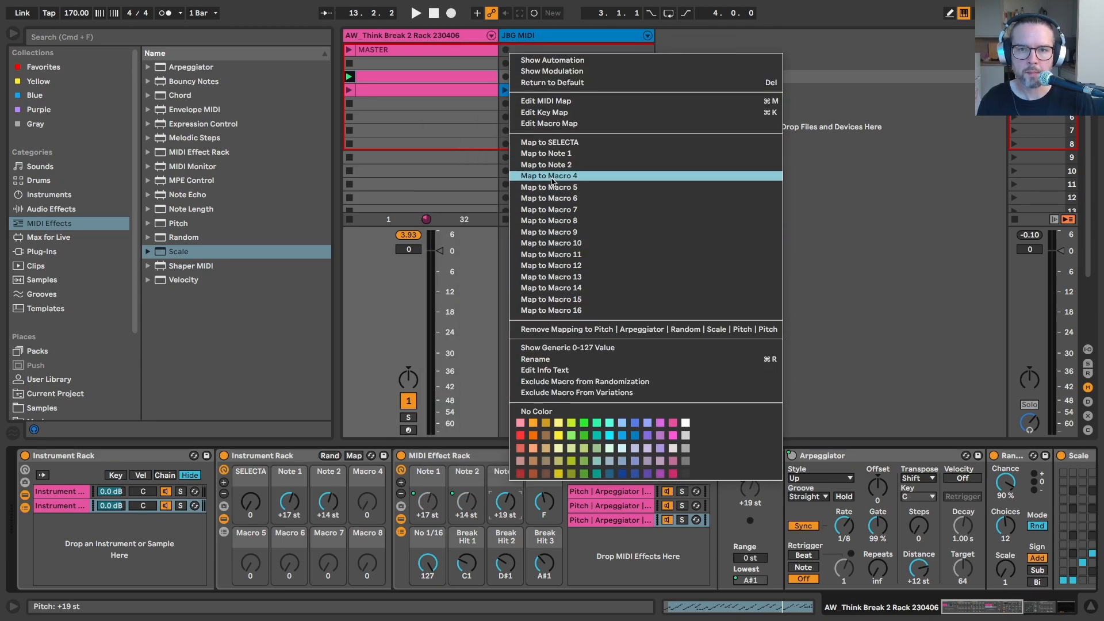
{"action": "left_click", "coordinate": [552, 176]}
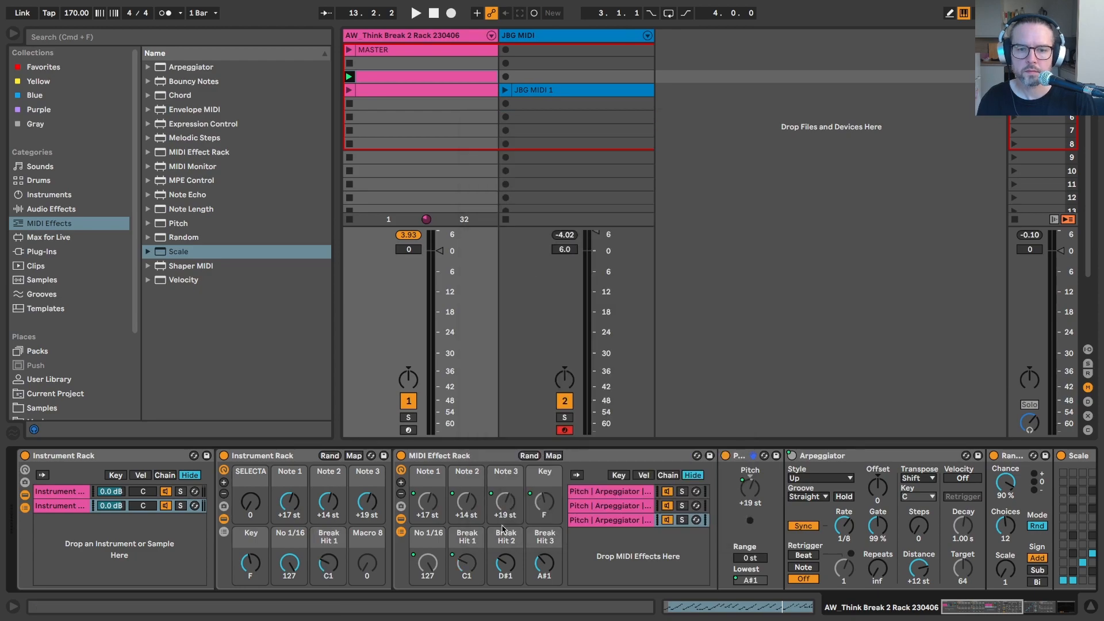
{"action": "left_click", "coordinate": [224, 483]}
{"action": "left_click", "coordinate": [224, 482]}
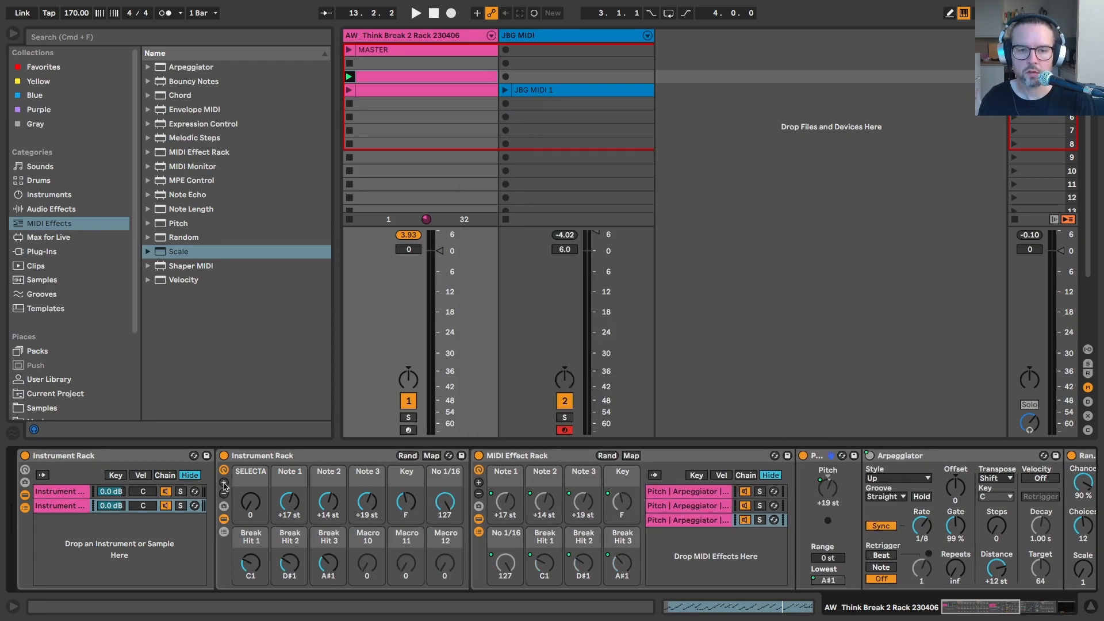
Step: Insert a Pitch effect before the MIDI Effect Rack, and view the clip's notes unfolded with the G1 notes selected
{"action": "left_click_drag", "start_coordinate": [178, 223], "coordinate": [460, 480]}
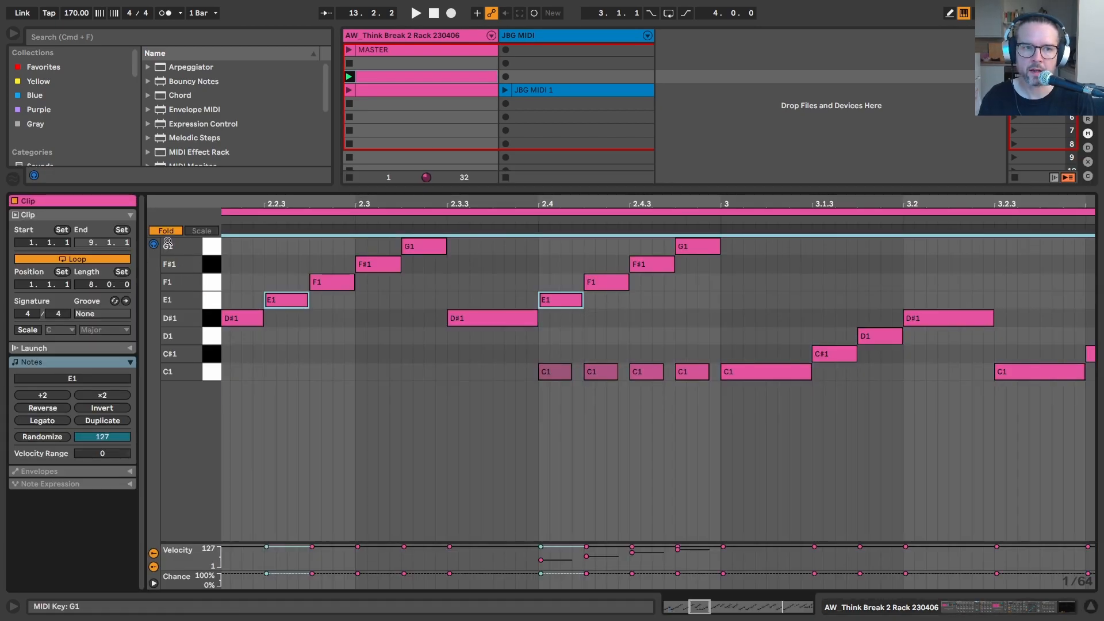
{"action": "left_click", "coordinate": [166, 231]}
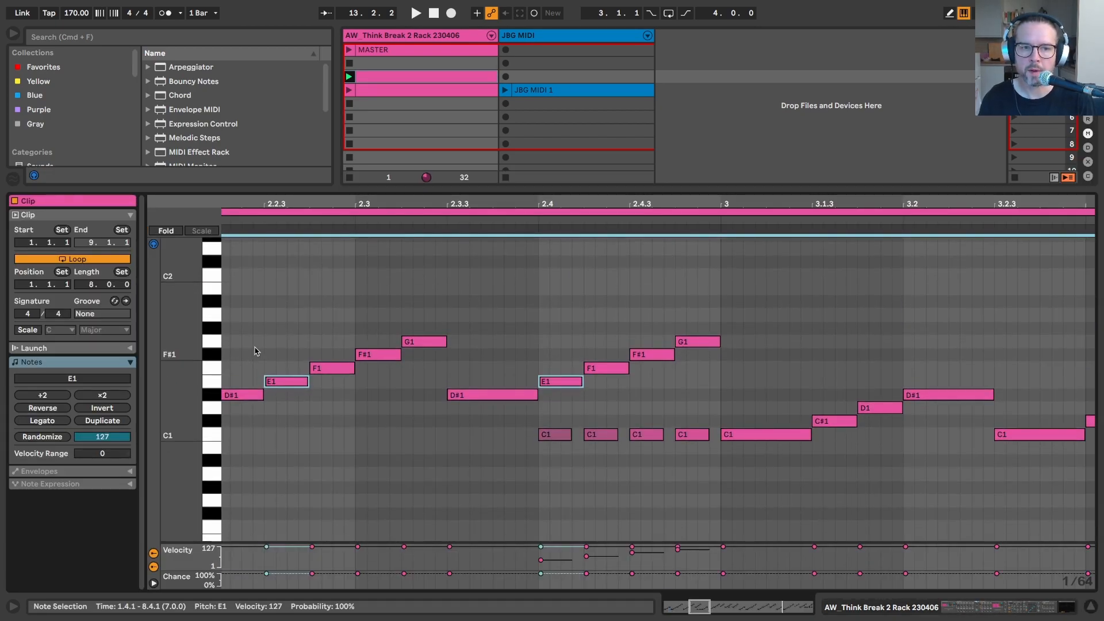
{"action": "left_click", "coordinate": [209, 347]}
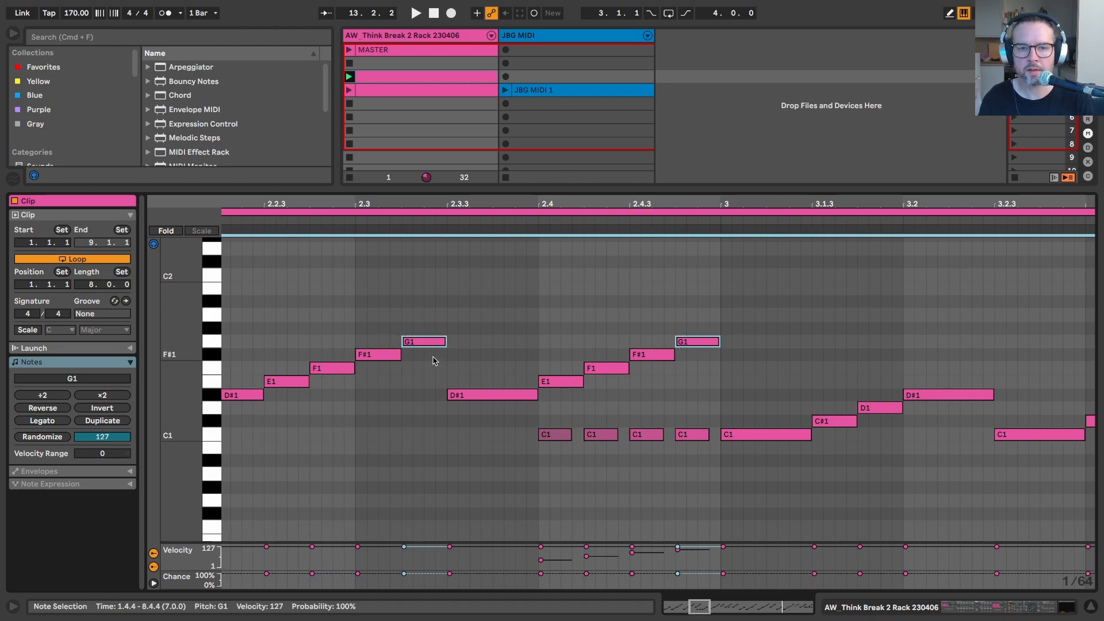
{"action": "key", "text": "shift+Tab"}
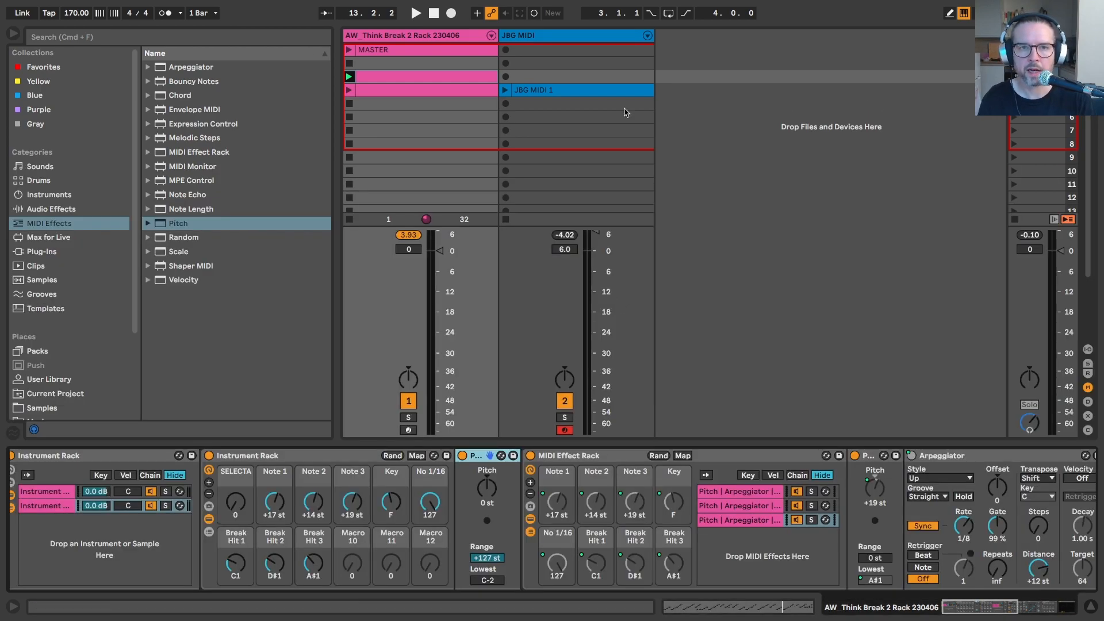
Step: Map the new Pitch effect's amount to Macro 10 of the Instrument Rack and name that macro Override Pitch
{"action": "right_click", "coordinate": [486, 506]}
{"action": "left_click", "coordinate": [523, 393]}
{"action": "type", "text": "Override Pitch"}
{"action": "key", "text": "Return"}
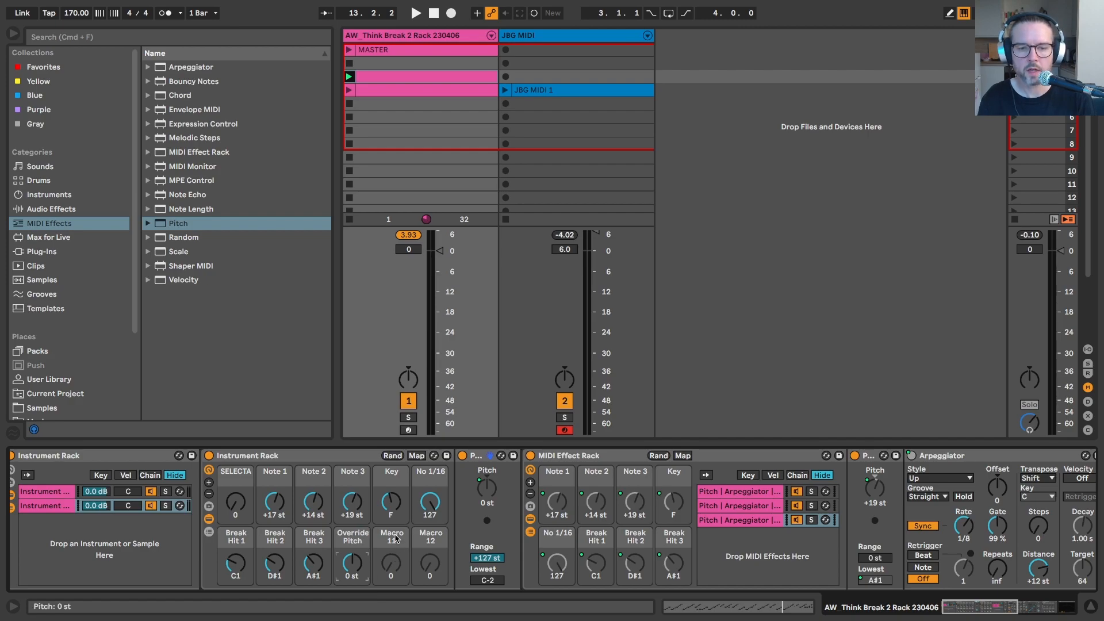
Step: Map the bass rack's R and dB macros to Macros 11 and 12 of the enclosing Instrument Rack
{"action": "scroll", "coordinate": [535, 542], "scroll_direction": "right", "scroll_amount": 10}
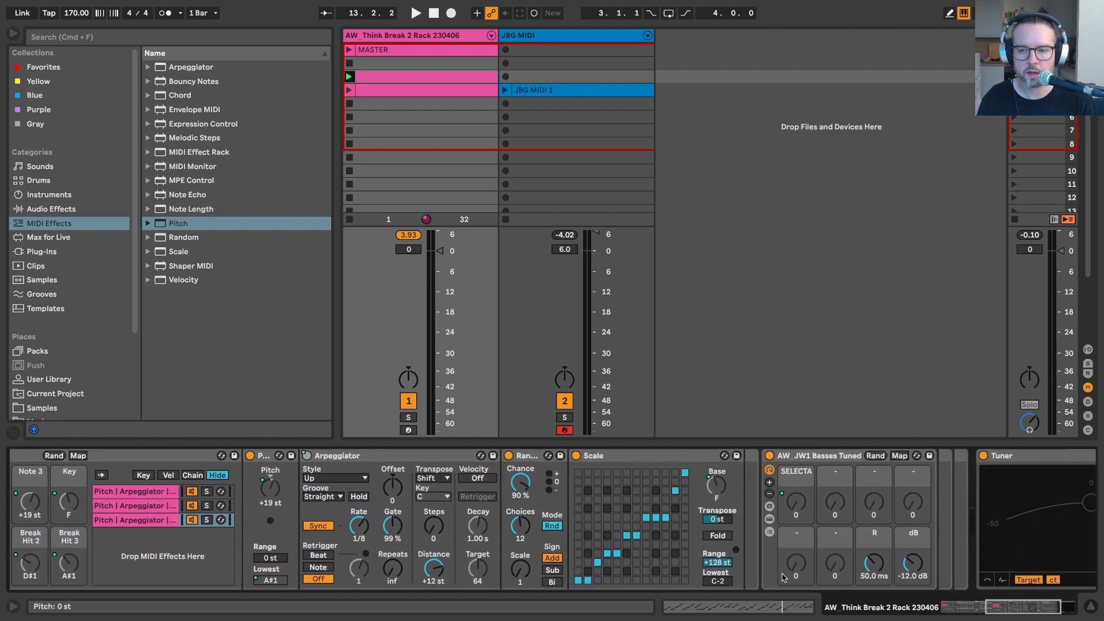
{"action": "right_click", "coordinate": [874, 559]}
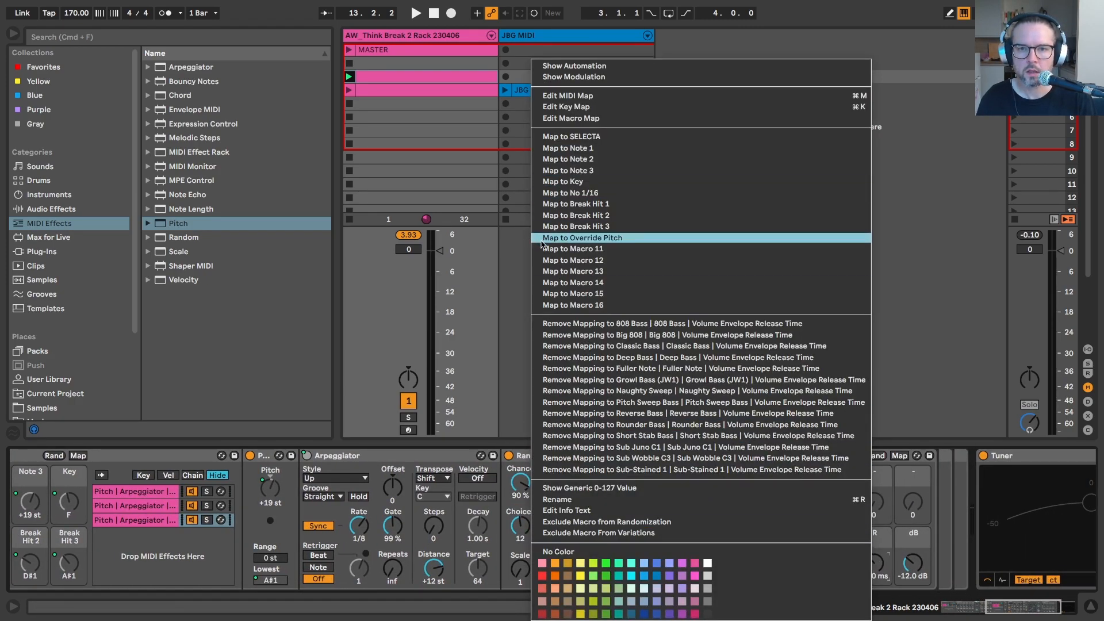
{"action": "left_click", "coordinate": [594, 256]}
{"action": "right_click", "coordinate": [906, 560]}
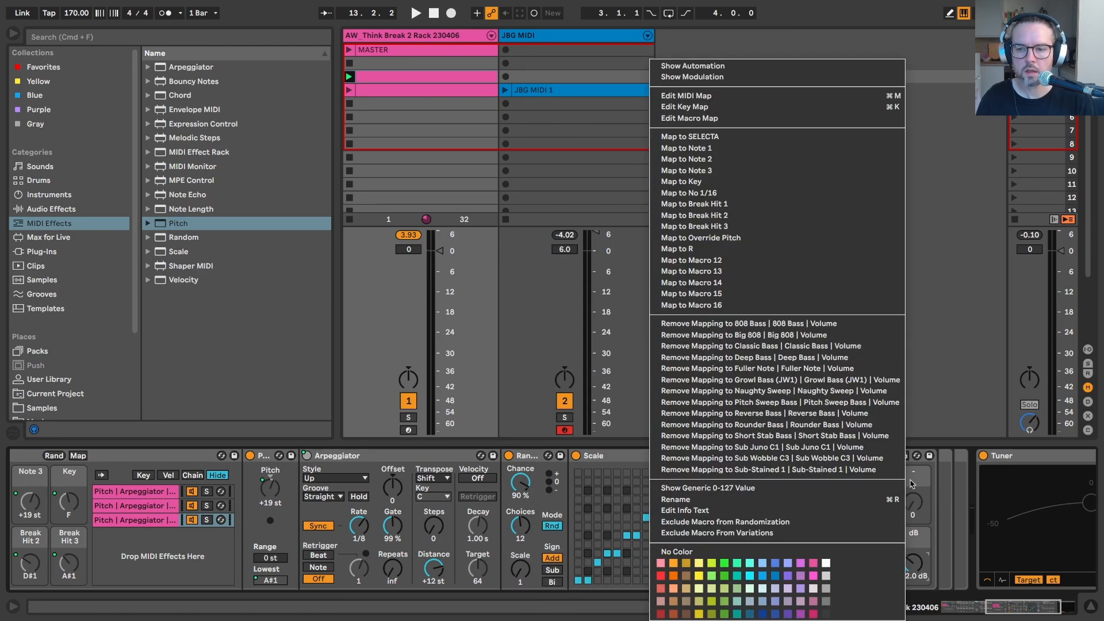
{"action": "left_click", "coordinate": [674, 249]}
Step: Rename the enclosing Instrument Rack AW_Jungle Bass Generator
{"action": "scroll", "coordinate": [244, 463], "scroll_direction": "left", "scroll_amount": 10}
{"action": "left_click", "coordinate": [245, 463]}
{"action": "key", "text": "super+r"}
{"action": "type", "text": "AW_Jungl"}
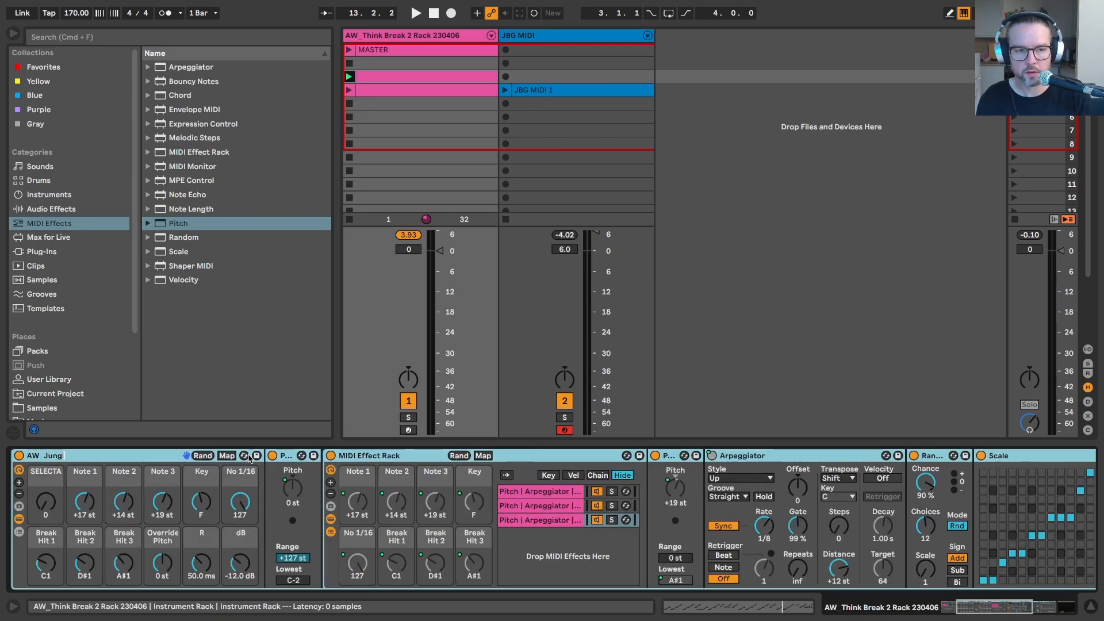
{"action": "type", "text": "e Bass Generator"}
{"action": "key", "text": "Return"}
Step: Hide the rack's devices, show its macro variations and store a new variation named F
{"action": "left_click", "coordinate": [224, 534]}
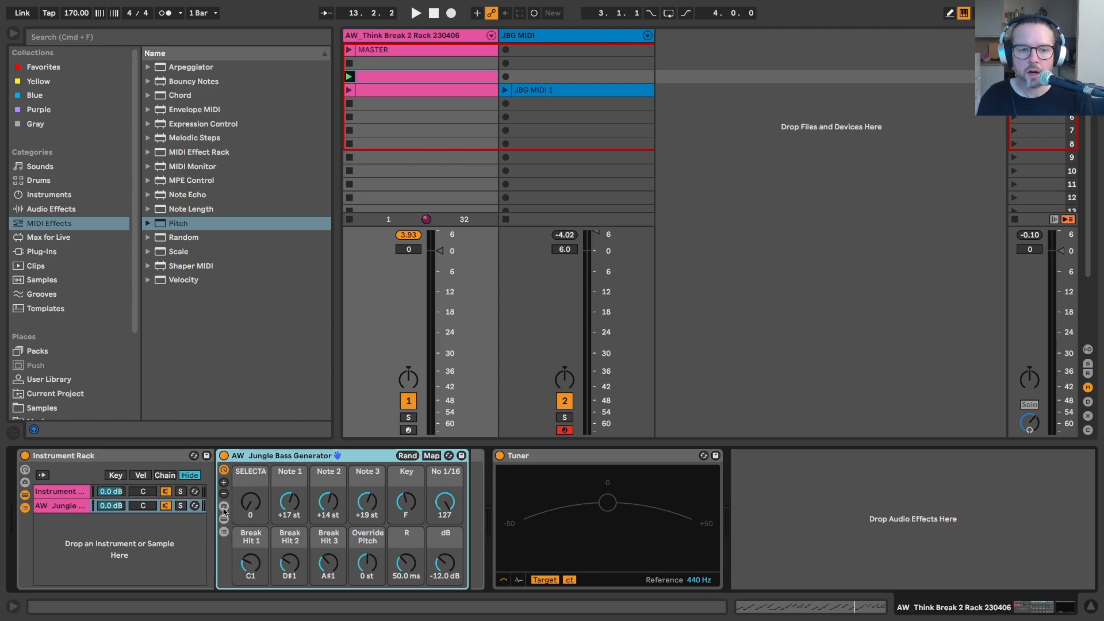
{"action": "left_click", "coordinate": [224, 506]}
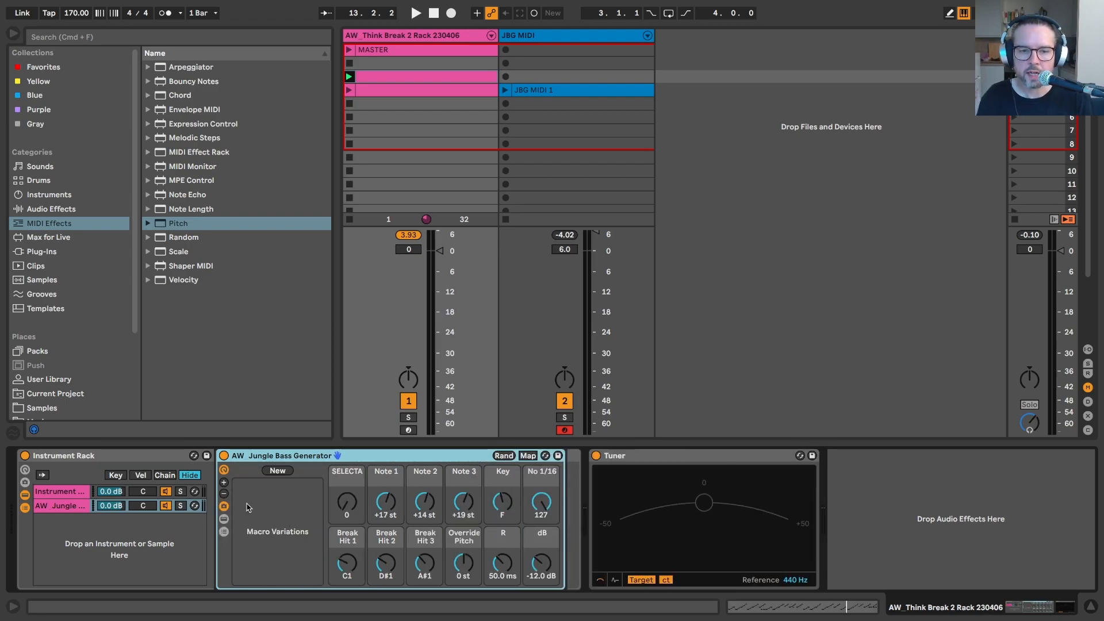
{"action": "left_click", "coordinate": [278, 470]}
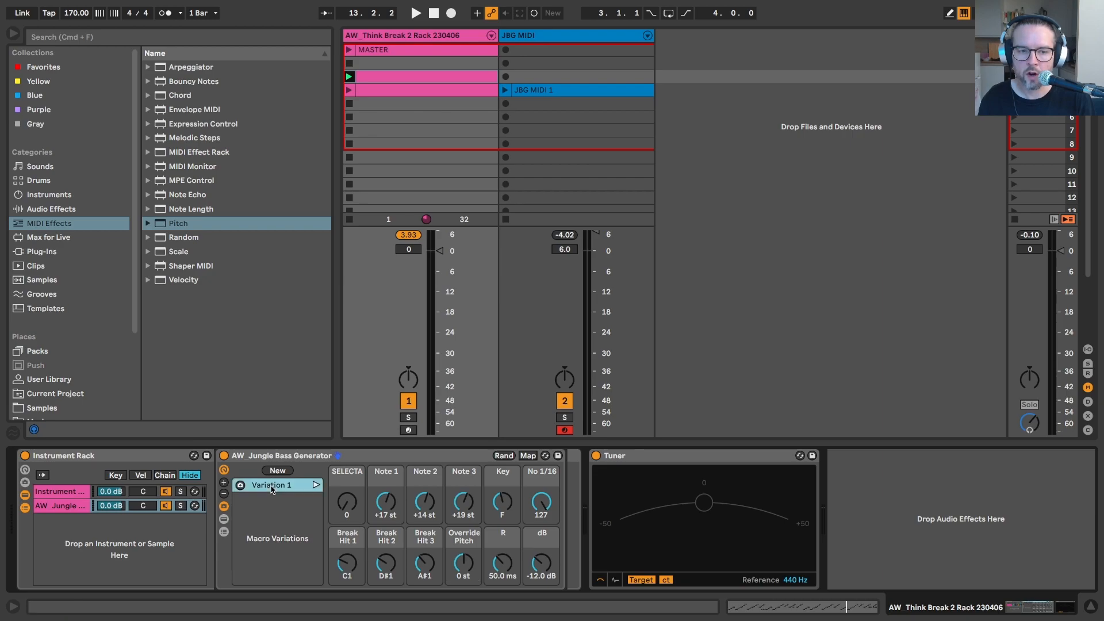
{"action": "key", "text": "super+r"}
{"action": "type", "text": "F"}
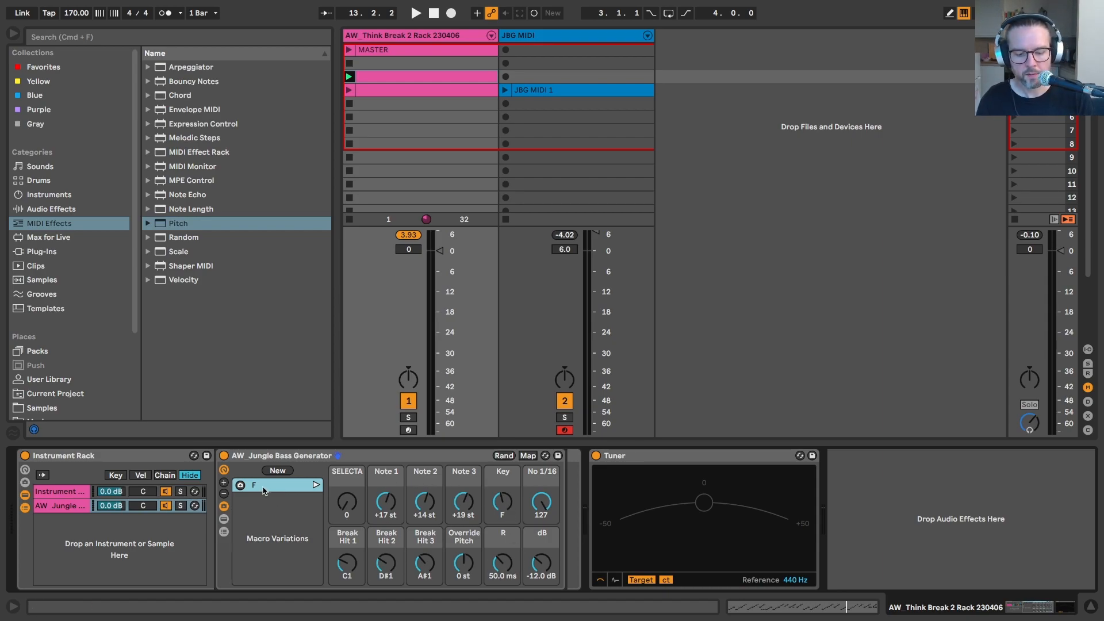
Step: Duplicate the F variation and name the copy F#/G
{"action": "key", "text": "super+d"}
{"action": "left_click", "coordinate": [257, 500]}
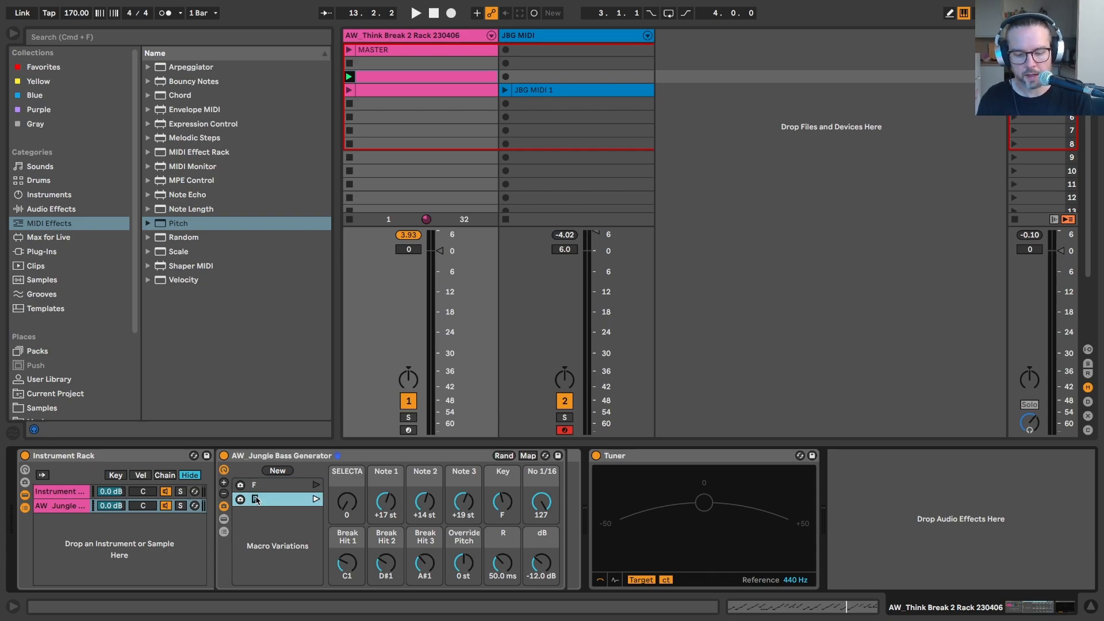
{"action": "type", "text": "F#/G"}
{"action": "key", "text": "Return"}
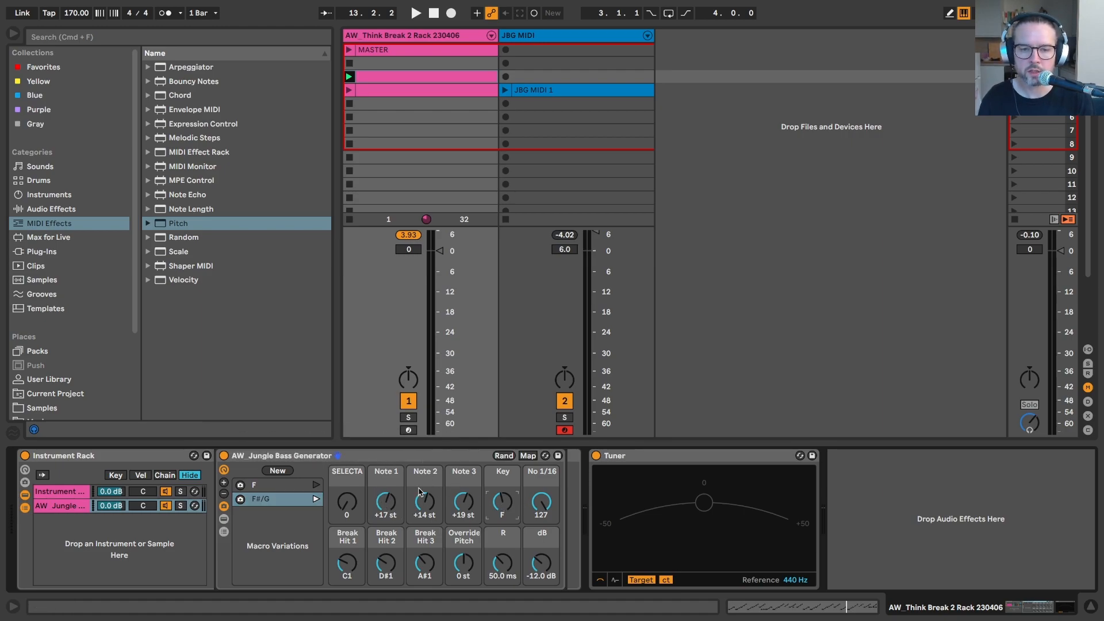
Step: Set Note 1 to 18 and Note 3 to 20 for the F#/G variation, and raise its Key
{"action": "left_click", "coordinate": [384, 500]}
{"action": "type", "text": "18"}
{"action": "left_click", "coordinate": [470, 506]}
{"action": "type", "text": "2"}
{"action": "type", "text": "0"}
{"action": "left_click_drag", "start_coordinate": [503, 502], "coordinate": [503, 499]}
Step: Add a G variation from F#/G with Note 1 at +19, Note 2 at +16, Note 3 at +21 and Key G
{"action": "left_click", "coordinate": [262, 501]}
{"action": "left_click", "coordinate": [263, 516]}
{"action": "left_click", "coordinate": [467, 505]}
{"action": "type", "text": "21"}
Step: Duplicate the G variation and name the copy G#/Ab
{"action": "left_click", "coordinate": [261, 519]}
{"action": "key", "text": "super+d"}
{"action": "left_click", "coordinate": [261, 531]}
{"action": "key", "text": "super+r"}
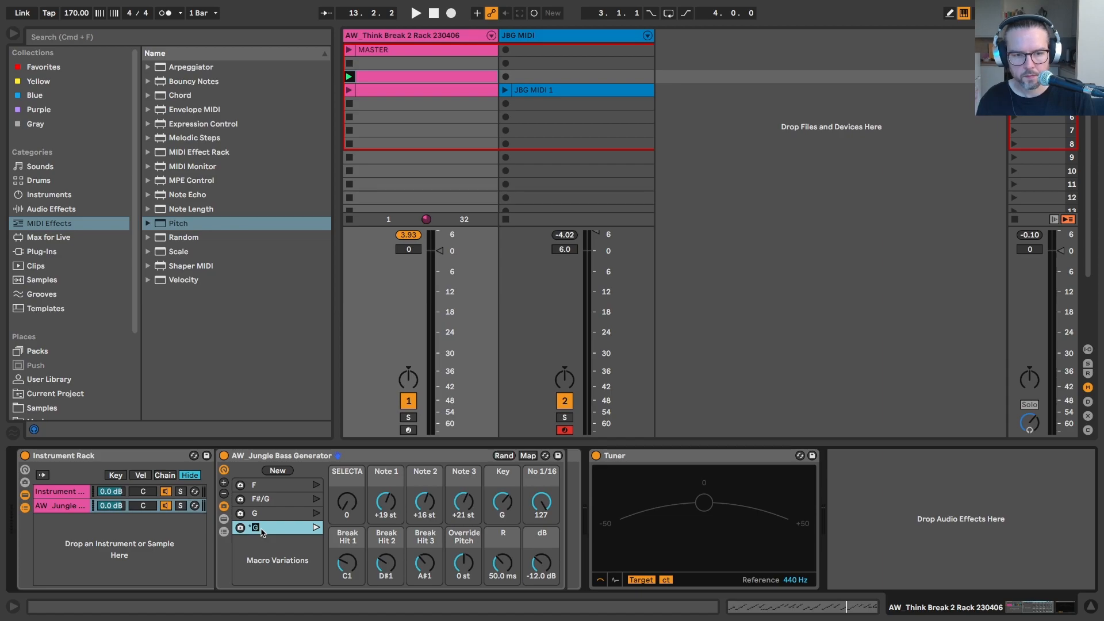
{"action": "key", "text": "Return"}
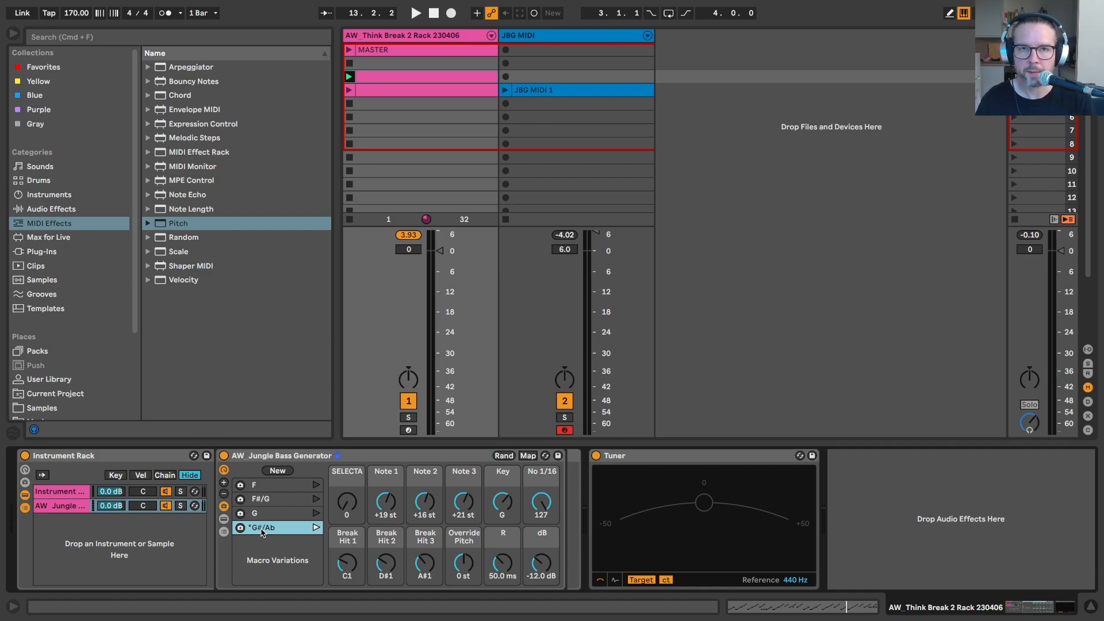
Step: Recall the G variation and set Note 1 to 19, Note 2 to 16 and Note 3 to 21
{"action": "left_click", "coordinate": [262, 486]}
{"action": "left_click", "coordinate": [269, 499]}
{"action": "left_click", "coordinate": [283, 513]}
{"action": "left_click", "coordinate": [297, 500]}
{"action": "left_click", "coordinate": [316, 513]}
{"action": "left_click", "coordinate": [386, 511]}
{"action": "type", "text": "19"}
{"action": "left_click", "coordinate": [422, 520]}
{"action": "type", "text": "16"}
{"action": "left_click", "coordinate": [463, 516]}
{"action": "type", "text": "21"}
Step: Recall the G#/Ab variation and set its Note 1 to 20
{"action": "left_click", "coordinate": [316, 528]}
{"action": "left_click", "coordinate": [386, 513]}
{"action": "type", "text": "20"}
Step: Duplicate G#/Ab as variation A, set Note 1 to 21, Note 2 to 18, Note 3 to 23 and Key to A, and overwrite the variation
{"action": "key", "text": "super+d"}
{"action": "left_click", "coordinate": [264, 542]}
{"action": "key", "text": "super+r"}
{"action": "type", "text": "A"}
{"action": "left_click", "coordinate": [386, 512]}
{"action": "type", "text": "21"}
{"action": "left_click", "coordinate": [424, 514]}
{"action": "type", "text": "18"}
{"action": "left_click", "coordinate": [240, 542]}
Step: Recall the F, F#/G, G, G#/Ab and A variations in turn to check their macro values
{"action": "left_click", "coordinate": [267, 490]}
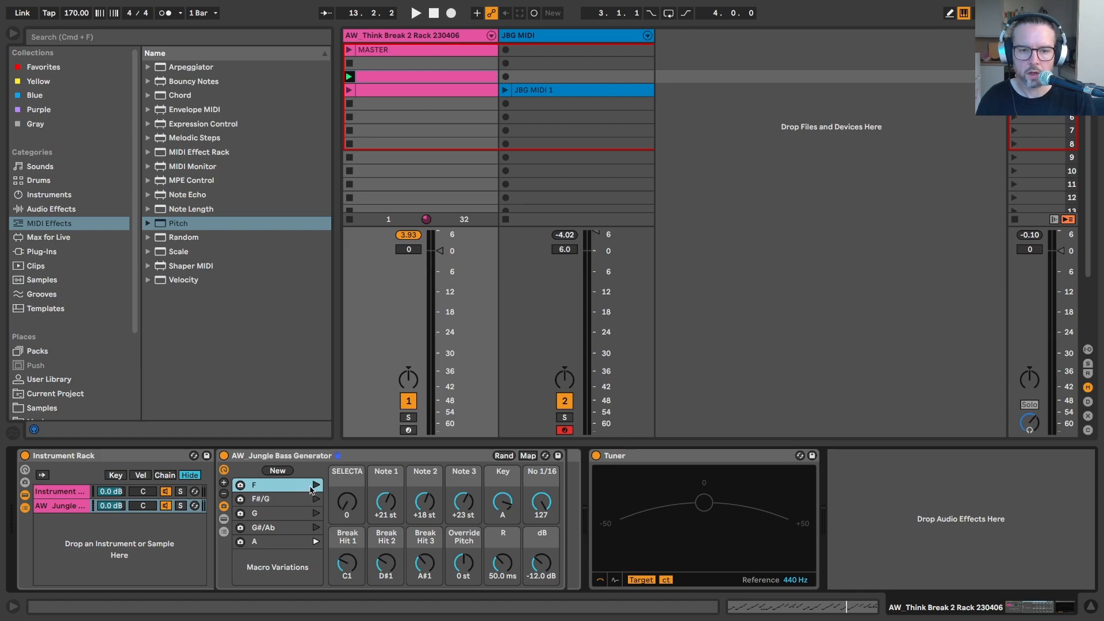
{"action": "left_click", "coordinate": [316, 485]}
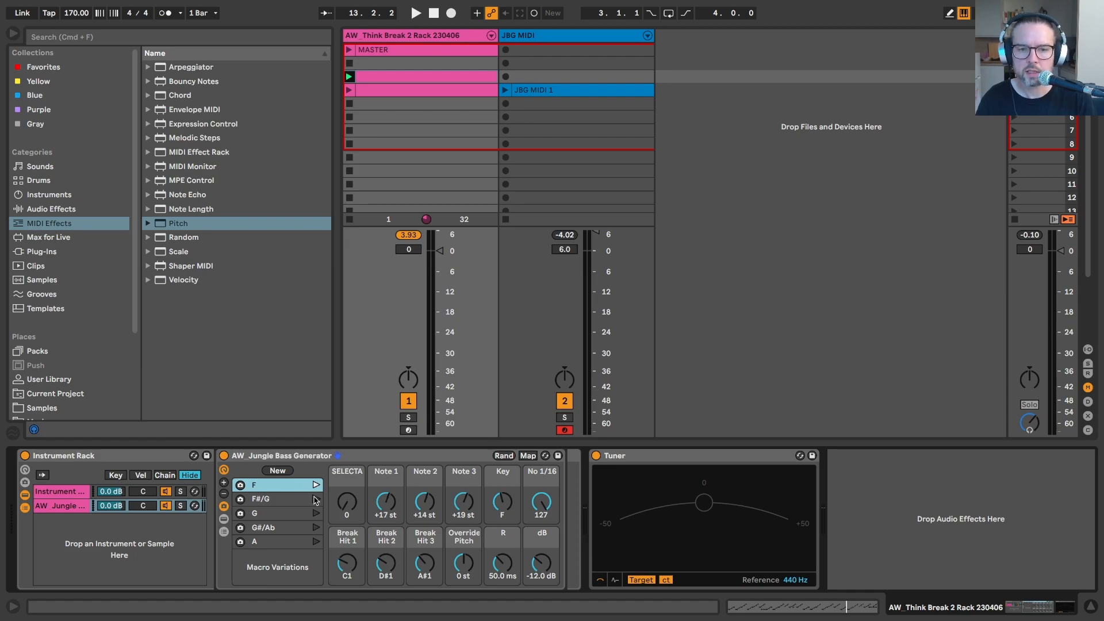
{"action": "left_click", "coordinate": [316, 499]}
{"action": "left_click", "coordinate": [316, 513]}
{"action": "left_click", "coordinate": [315, 528]}
{"action": "left_click", "coordinate": [315, 541]}
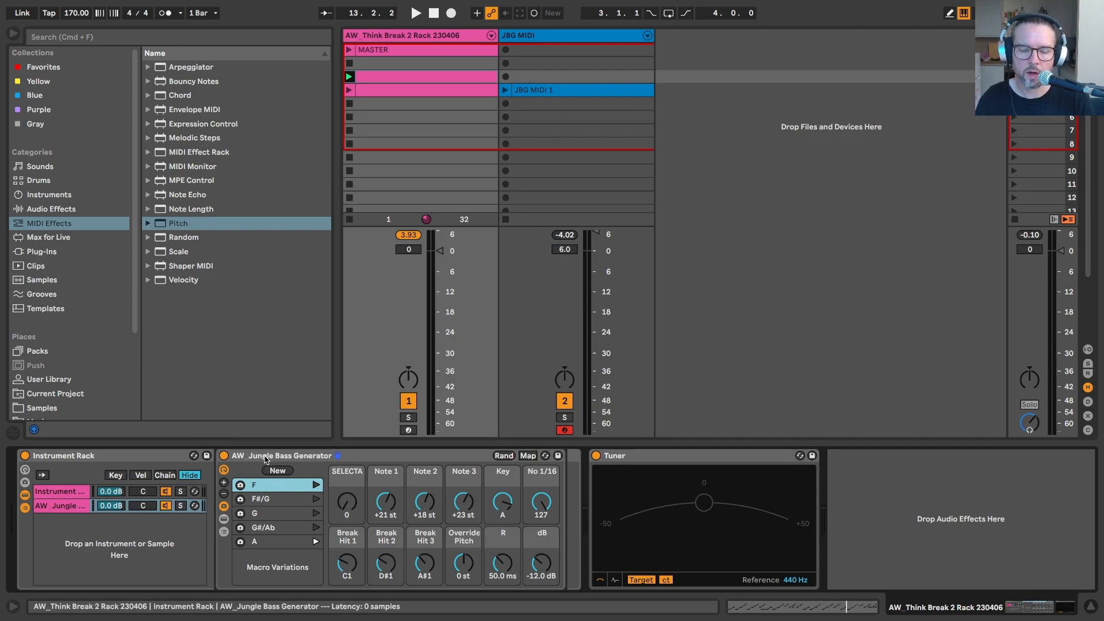
Step: Duplicate the F variation as E and set Note 1 to 16, Note 2 to 13, Note 3 to 18 and Key to E
{"action": "left_click", "coordinate": [267, 471]}
{"action": "left_click", "coordinate": [264, 489]}
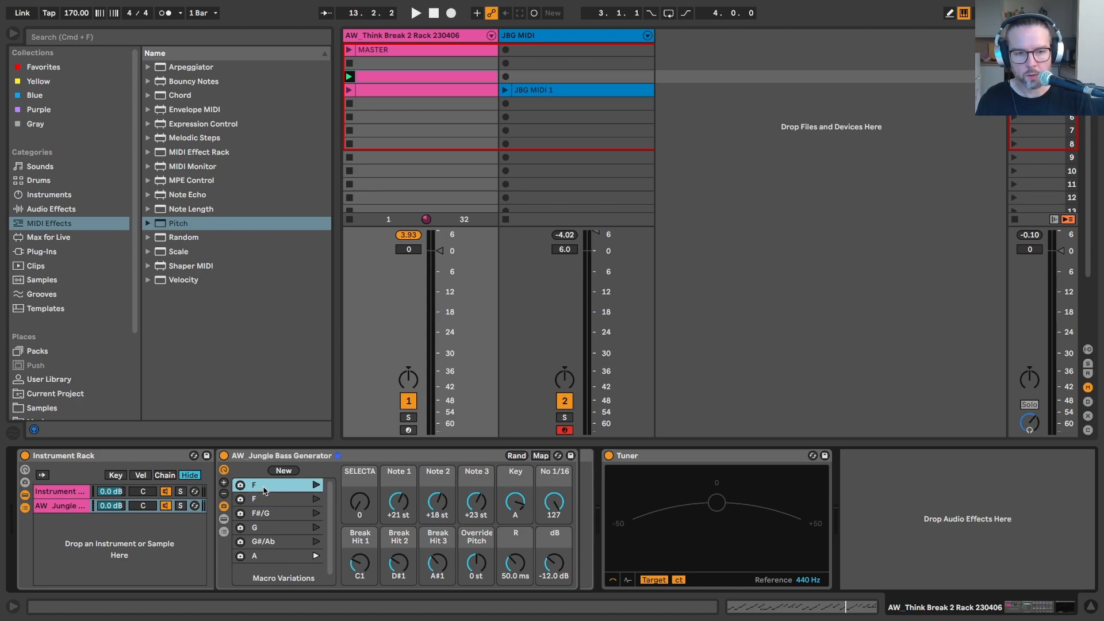
{"action": "left_click_drag", "start_coordinate": [399, 498], "coordinate": [400, 502]}
{"action": "type", "text": "16"}
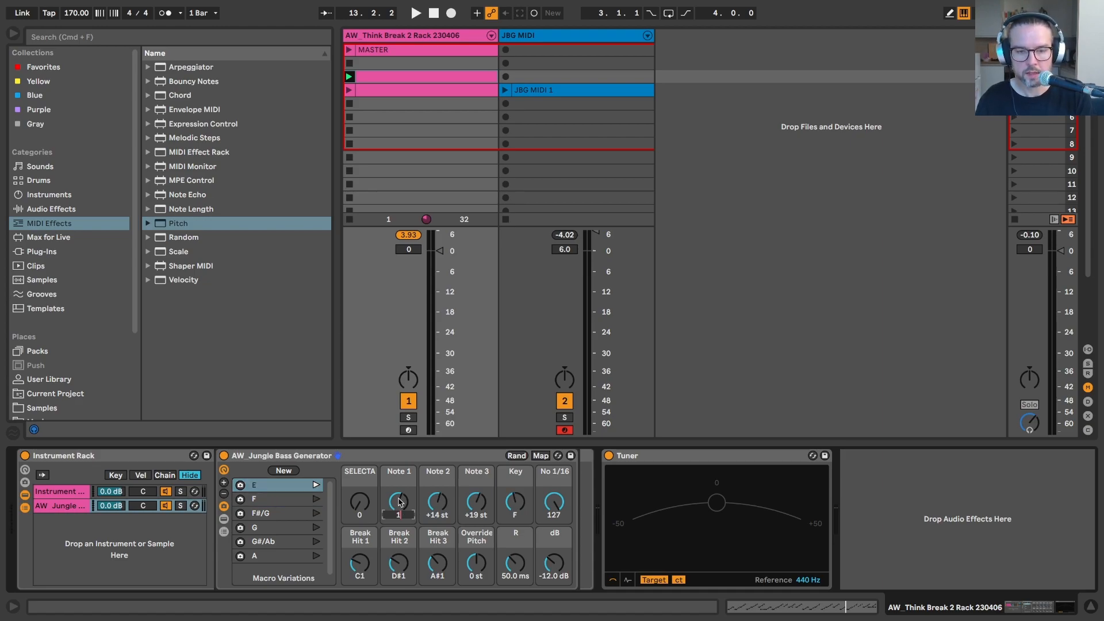
{"action": "left_click", "coordinate": [439, 504]}
{"action": "type", "text": "13"}
{"action": "left_click", "coordinate": [478, 505]}
{"action": "type", "text": "18"}
{"action": "key", "text": "Return"}
{"action": "left_click_drag", "start_coordinate": [512, 498], "coordinate": [512, 503]}
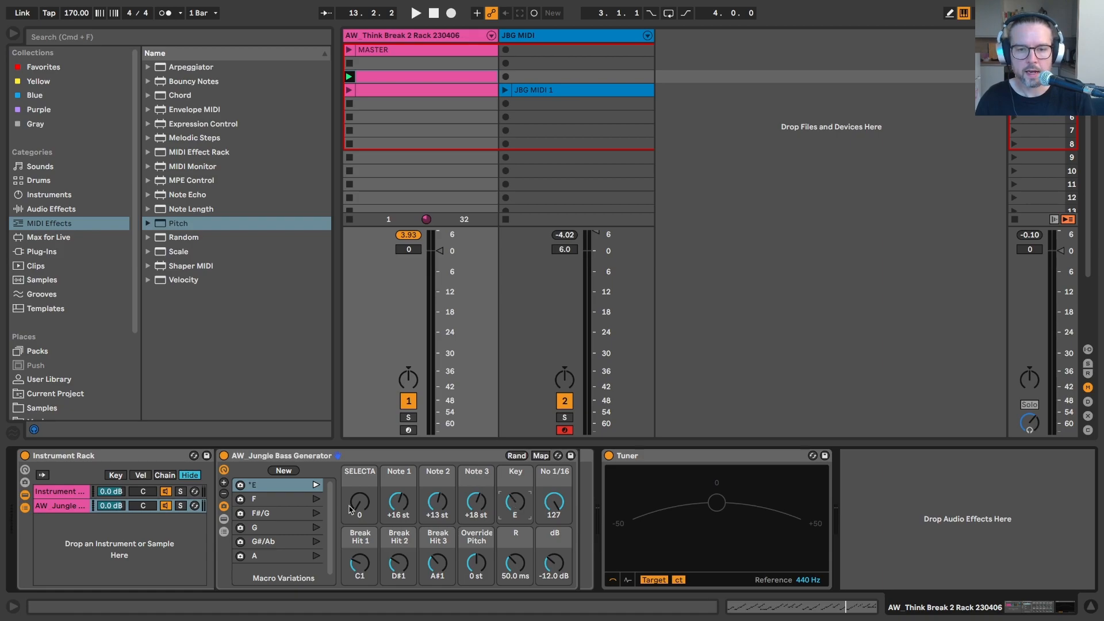
Step: Overwrite the E variation with the current macro values and save the AW_Jungle Bass Generator rack to the user library
{"action": "left_click", "coordinate": [240, 485]}
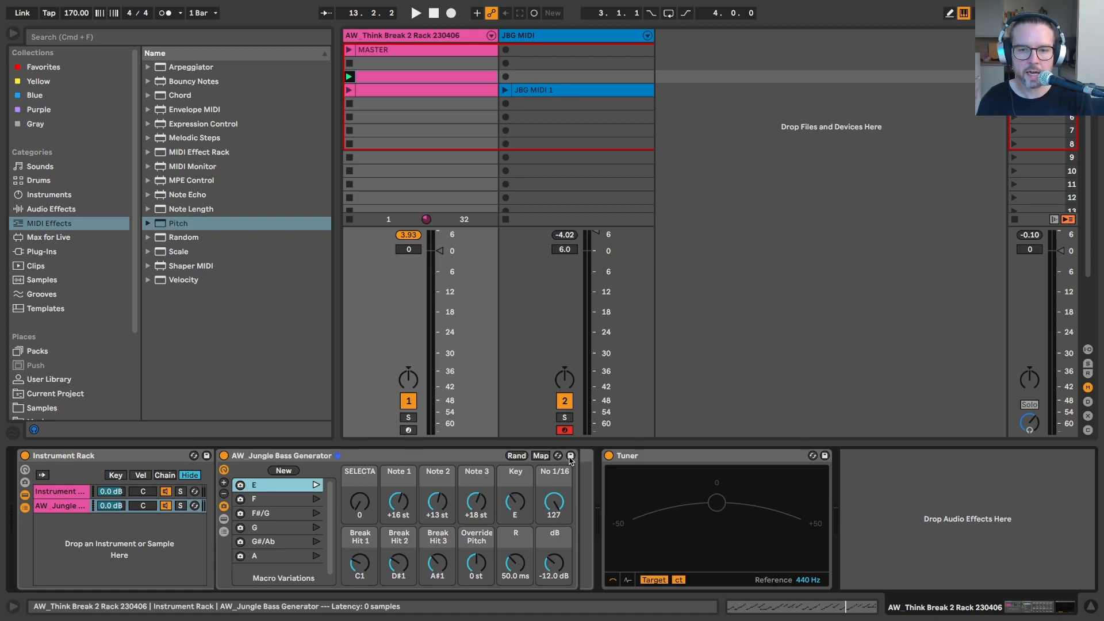
{"action": "left_click", "coordinate": [571, 456]}
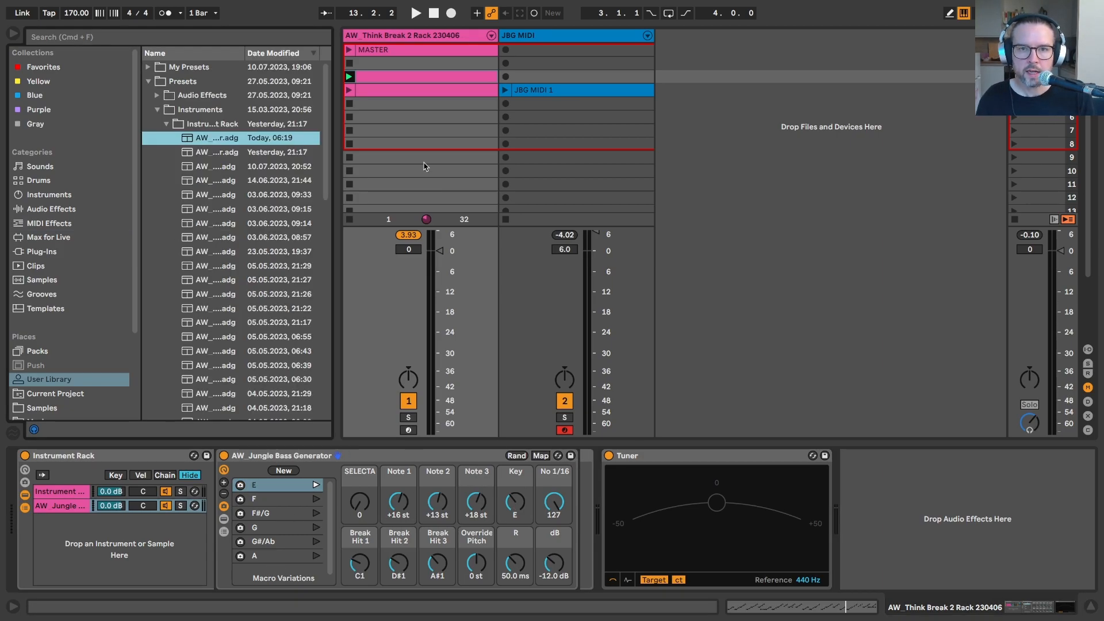
{"action": "left_click", "coordinate": [10, 35]}
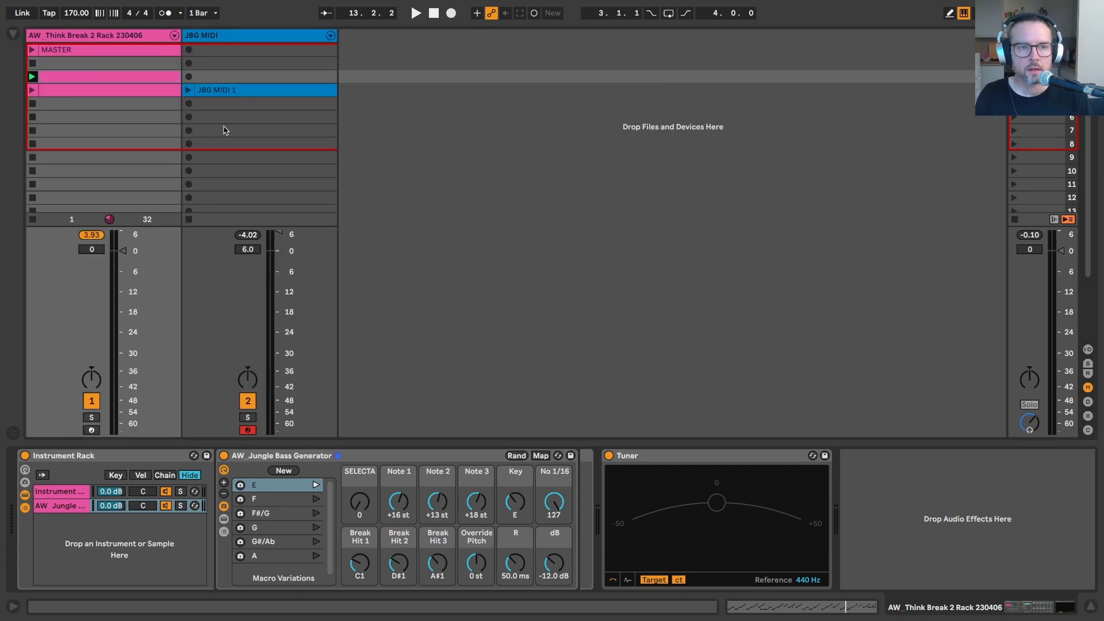
Step: Load the AW_Laser Cut Amen Break Rack 230606 track from the AW_Precision Amens 230608 set in the user library as a new track
{"action": "left_click", "coordinate": [13, 34]}
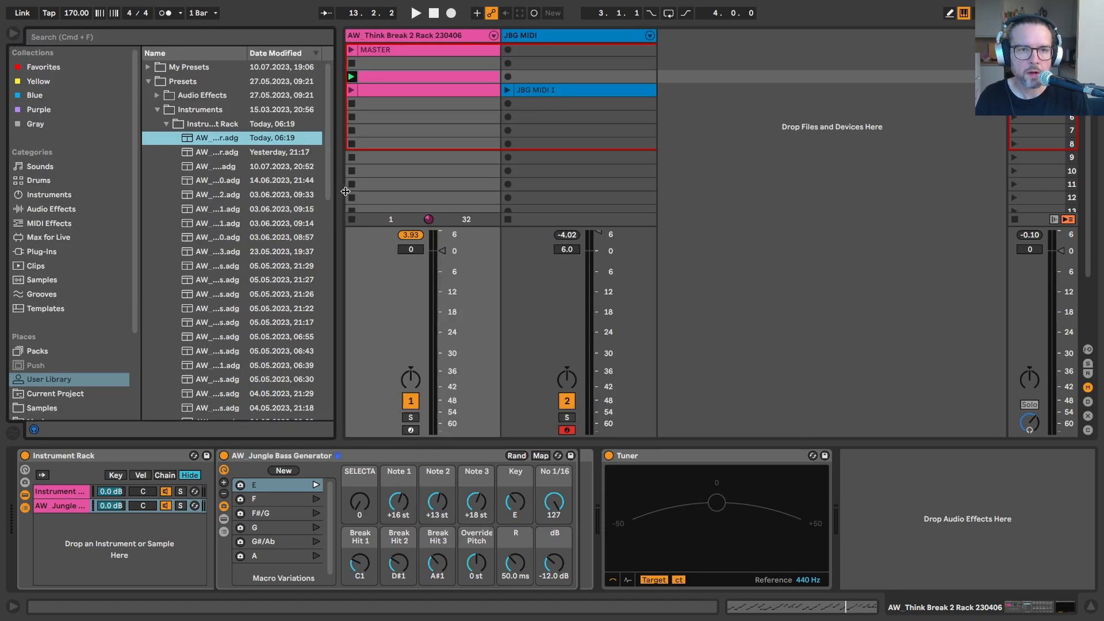
{"action": "left_click_drag", "start_coordinate": [338, 192], "coordinate": [440, 198]}
{"action": "left_click", "coordinate": [160, 124]}
{"action": "left_click", "coordinate": [157, 110]}
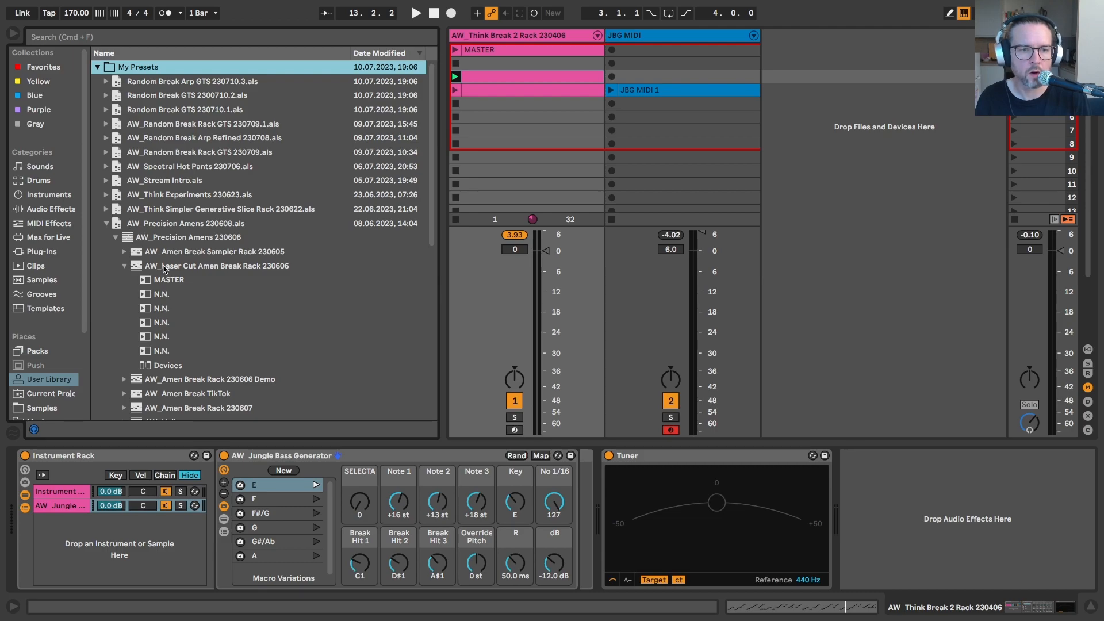
{"action": "scroll", "coordinate": [164, 268], "scroll_direction": "down", "scroll_amount": 3}
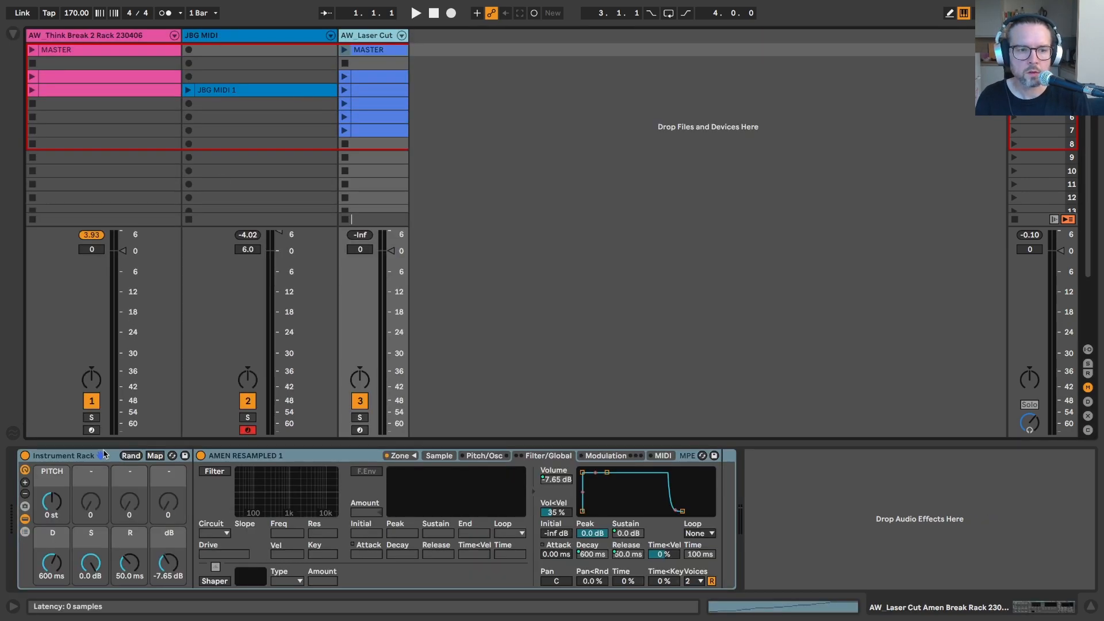
Step: Group the Laser Cut track's Instrument Rack into a new outer Instrument Rack with its chain list shown
{"action": "left_click", "coordinate": [105, 455]}
{"action": "key", "text": "super+g"}
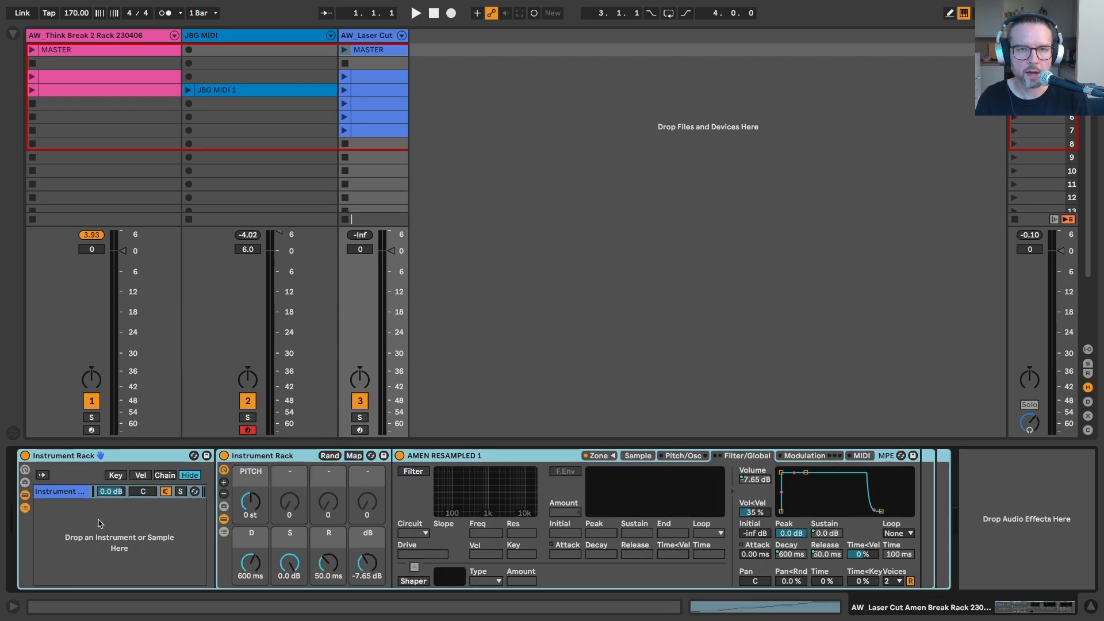
{"action": "left_click", "coordinate": [362, 38]}
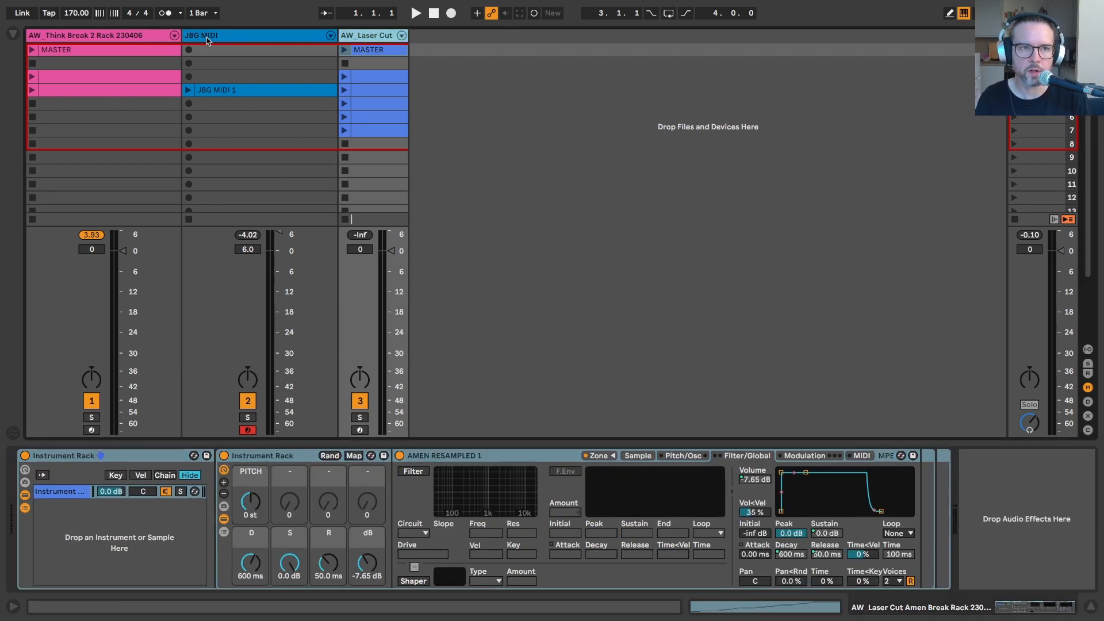
Step: Save the Think Break track's bass rack to the user library again as AW_Jungle Bass Generator
{"action": "left_click", "coordinate": [208, 38]}
{"action": "left_click", "coordinate": [139, 38]}
{"action": "key", "text": "super+alt+b"}
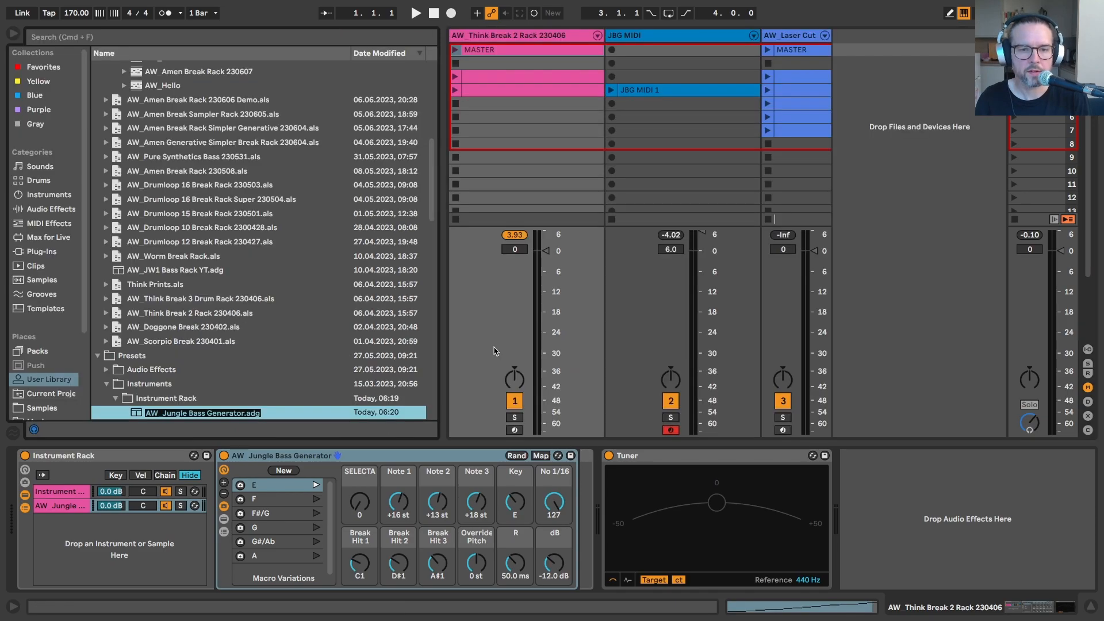
{"action": "key", "text": "Return"}
{"action": "key", "text": "Return"}
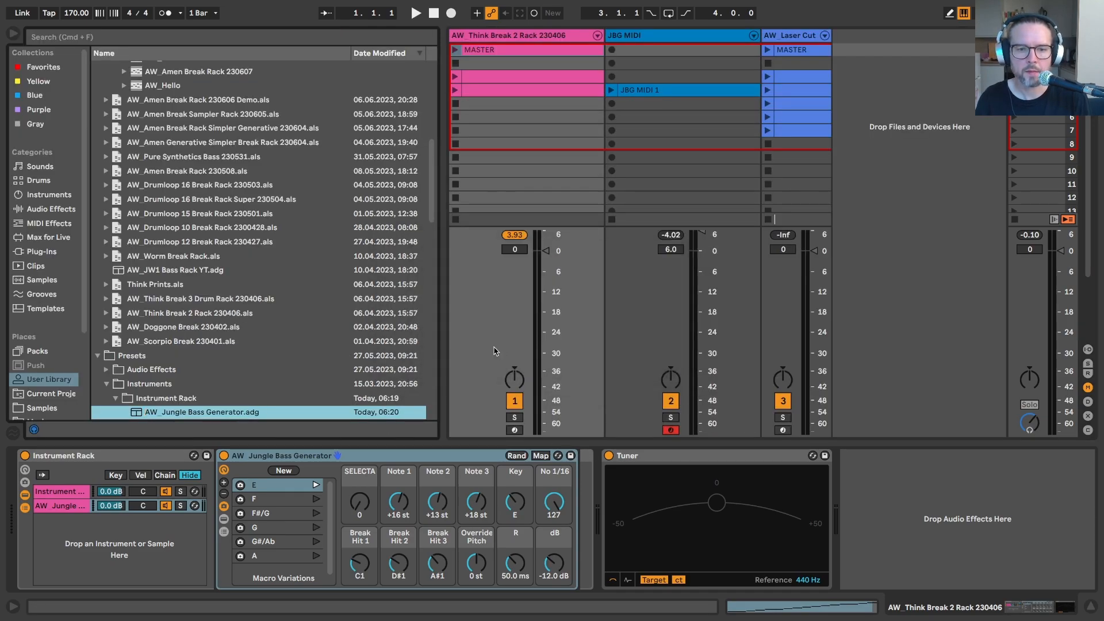
Step: Add the saved AW_Jungle Bass Generator preset as a second chain in the Laser Cut track's outer Instrument Rack
{"action": "left_click", "coordinate": [772, 34]}
{"action": "left_click_drag", "start_coordinate": [180, 416], "coordinate": [144, 548]}
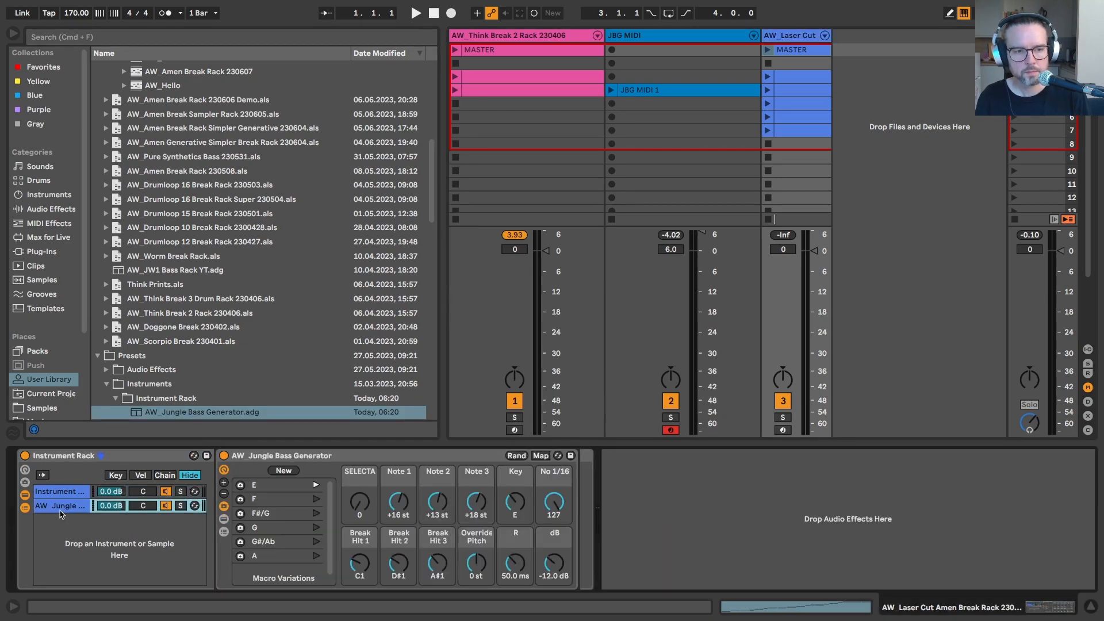
{"action": "key", "text": "super+alt+b"}
Step: Inspect the notes of the Laser Cut clip in the third slot, comparing its lowest slice key with C1
{"action": "double_click", "coordinate": [381, 78]}
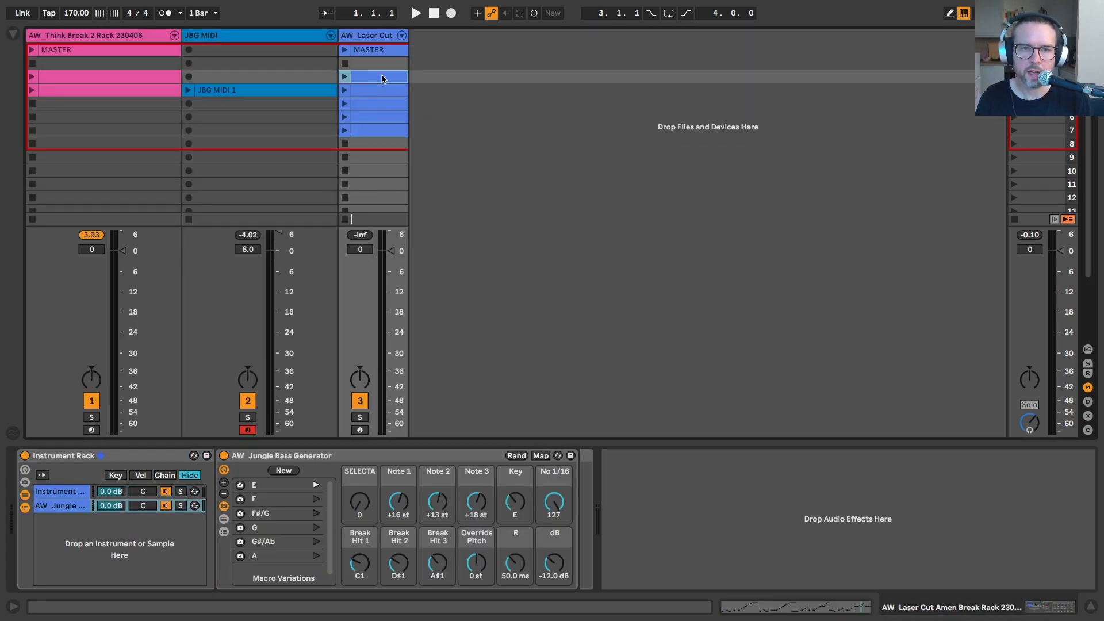
{"action": "scroll", "coordinate": [211, 403], "scroll_direction": "down", "scroll_amount": 2}
{"action": "scroll", "coordinate": [212, 403], "scroll_direction": "left", "scroll_amount": 3}
{"action": "left_click", "coordinate": [211, 442]}
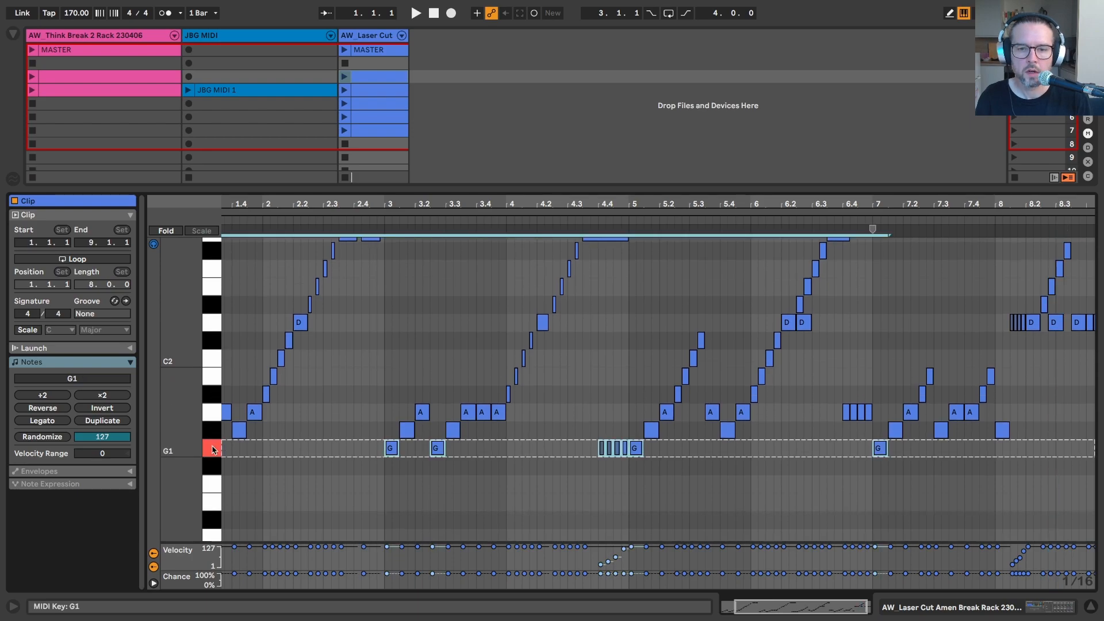
{"action": "scroll", "coordinate": [260, 353], "scroll_direction": "down", "scroll_amount": 1}
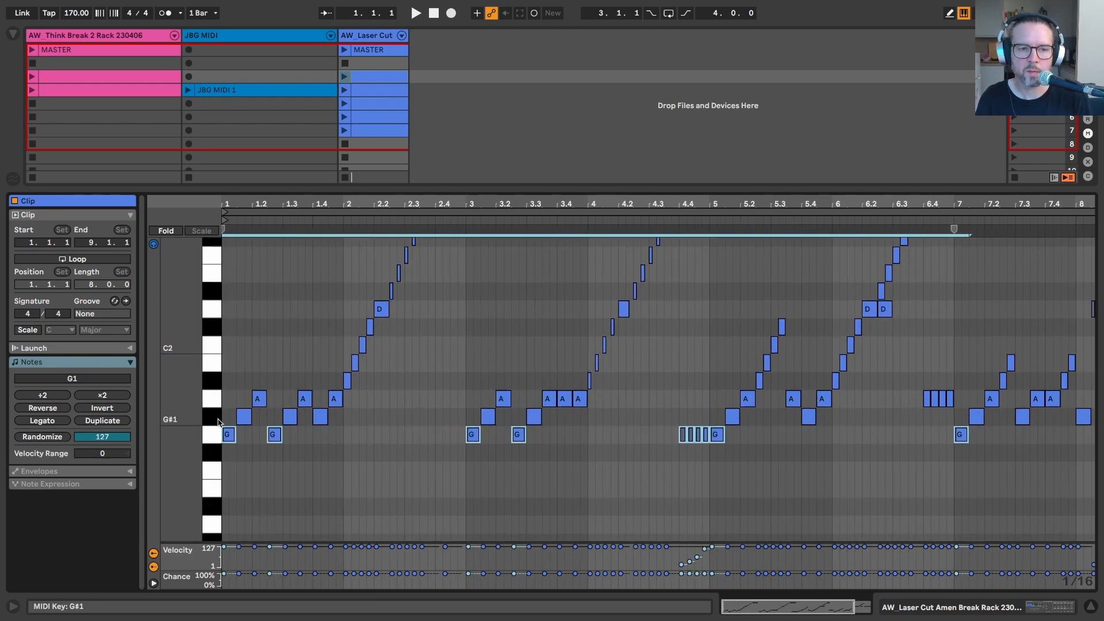
{"action": "scroll", "coordinate": [213, 432], "scroll_direction": "down", "scroll_amount": 5}
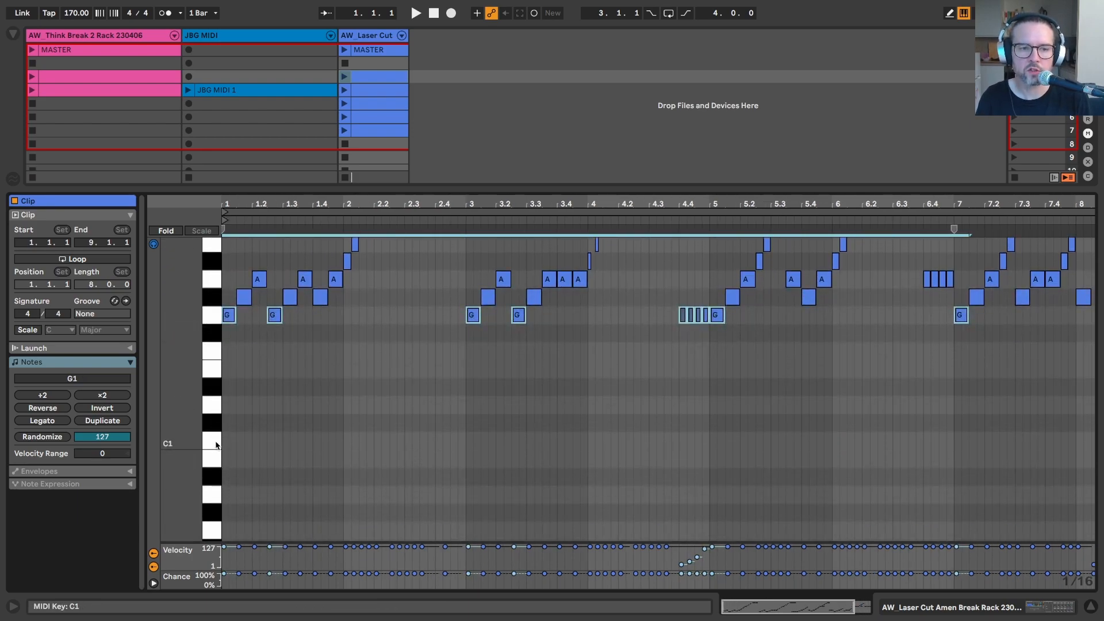
{"action": "left_click", "coordinate": [214, 441]}
{"action": "left_click", "coordinate": [216, 445]}
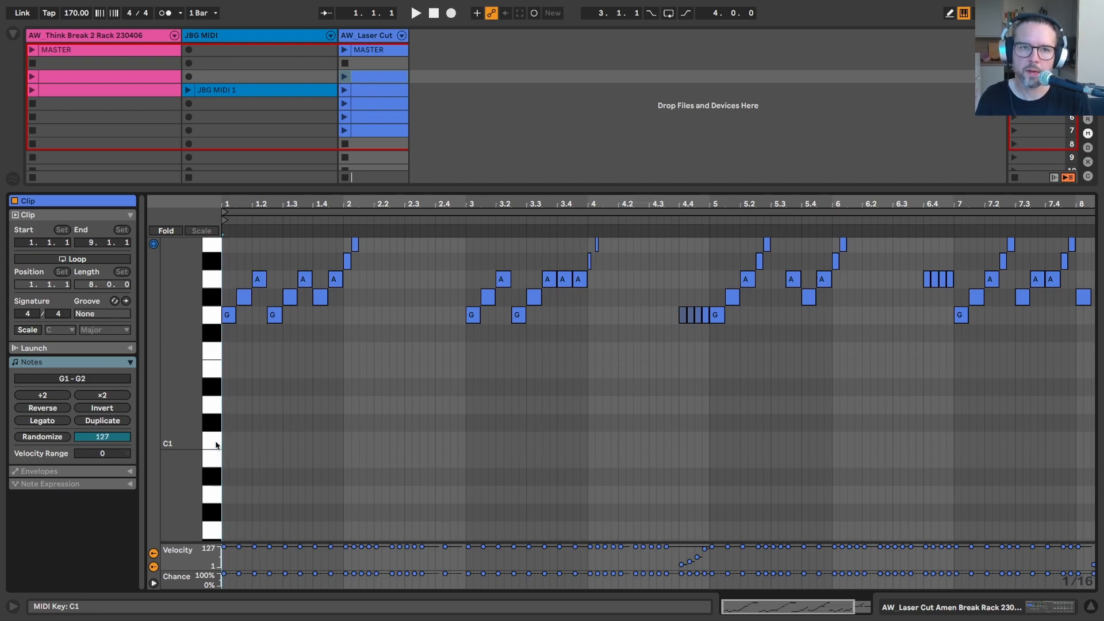
Step: Set the Override Pitch macro of the Jungle Bass Generator on the Laser Cut track to -7 st
{"action": "key", "text": "shift+Tab"}
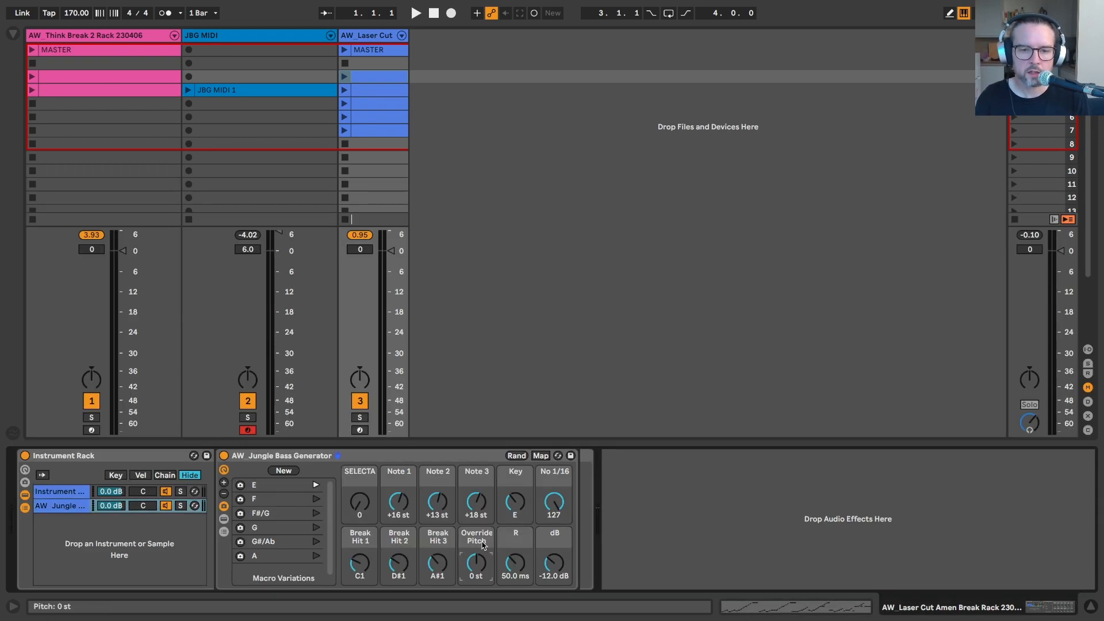
{"action": "type", "text": "-7"}
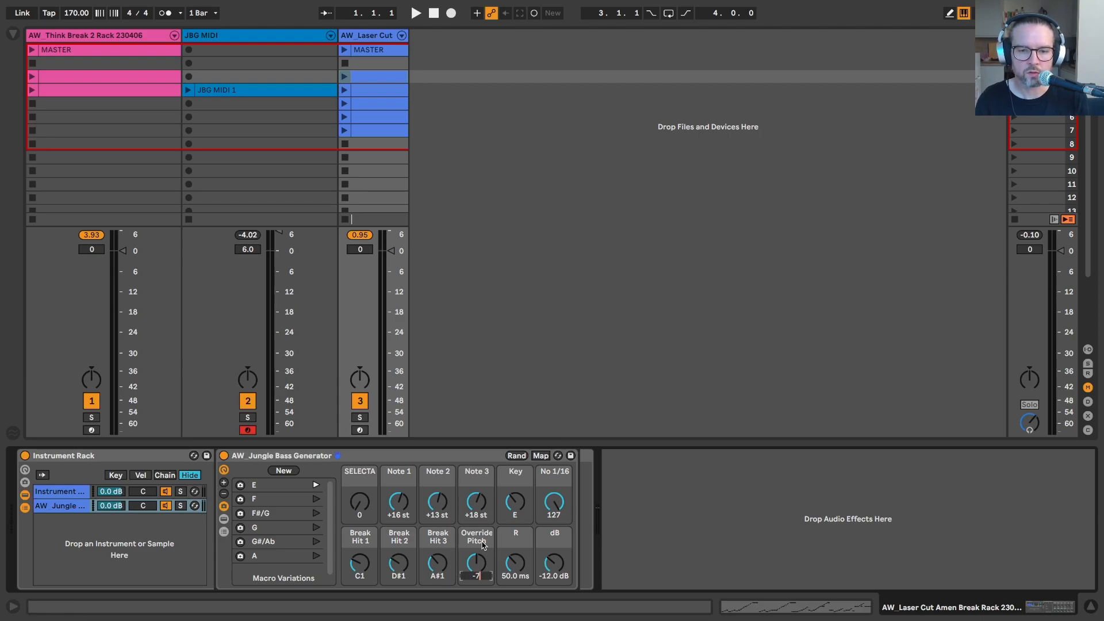
{"action": "key", "text": "Return"}
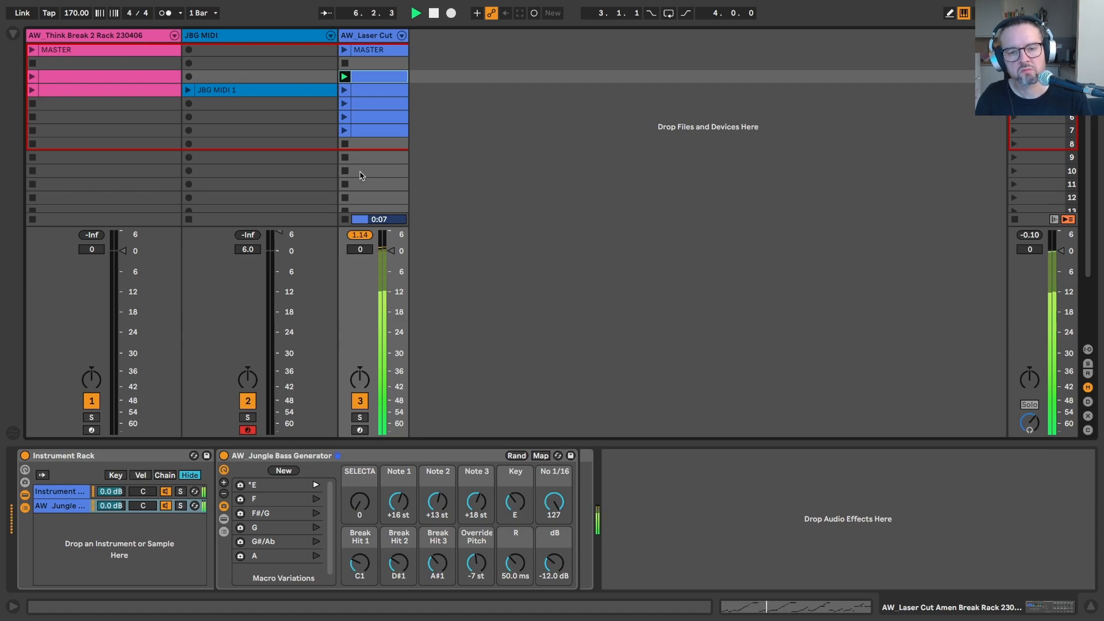
Step: Set the R macro to 1.45 s and Break Hit 2 to D1 after checking the clip's slice keys, and play the result
{"action": "left_click_drag", "start_coordinate": [515, 563], "coordinate": [515, 526]}
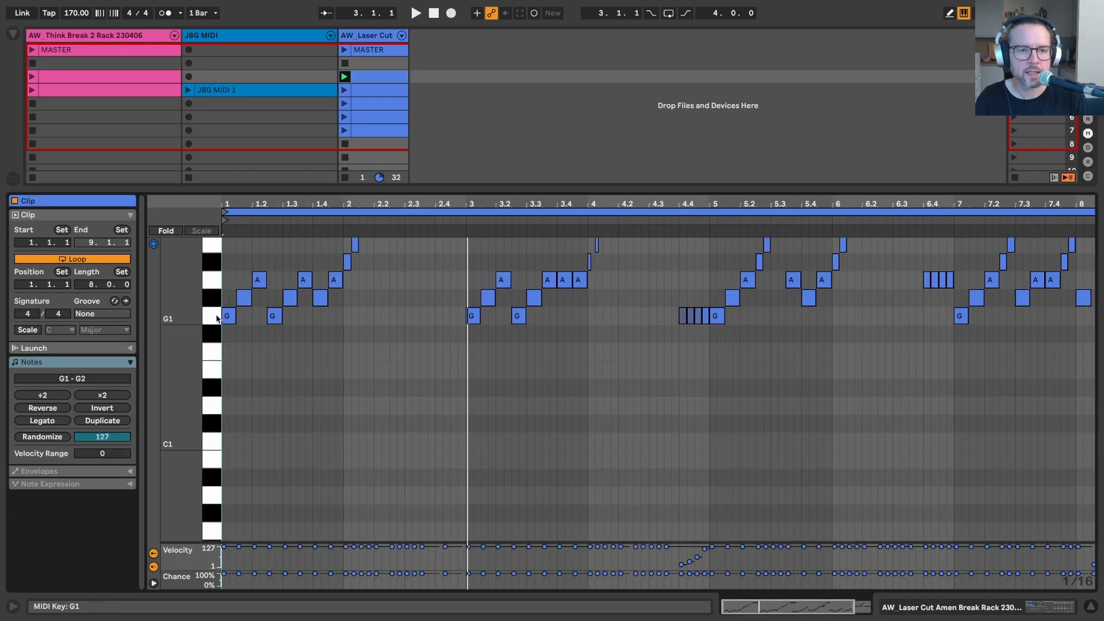
{"action": "left_click", "coordinate": [208, 301]}
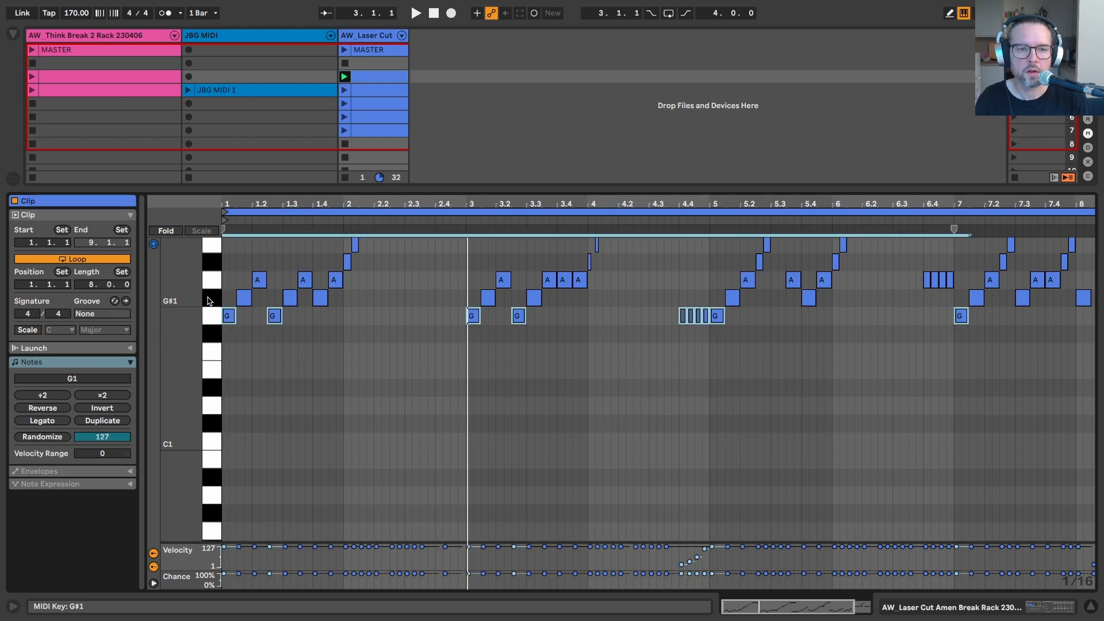
{"action": "left_click", "coordinate": [209, 281]}
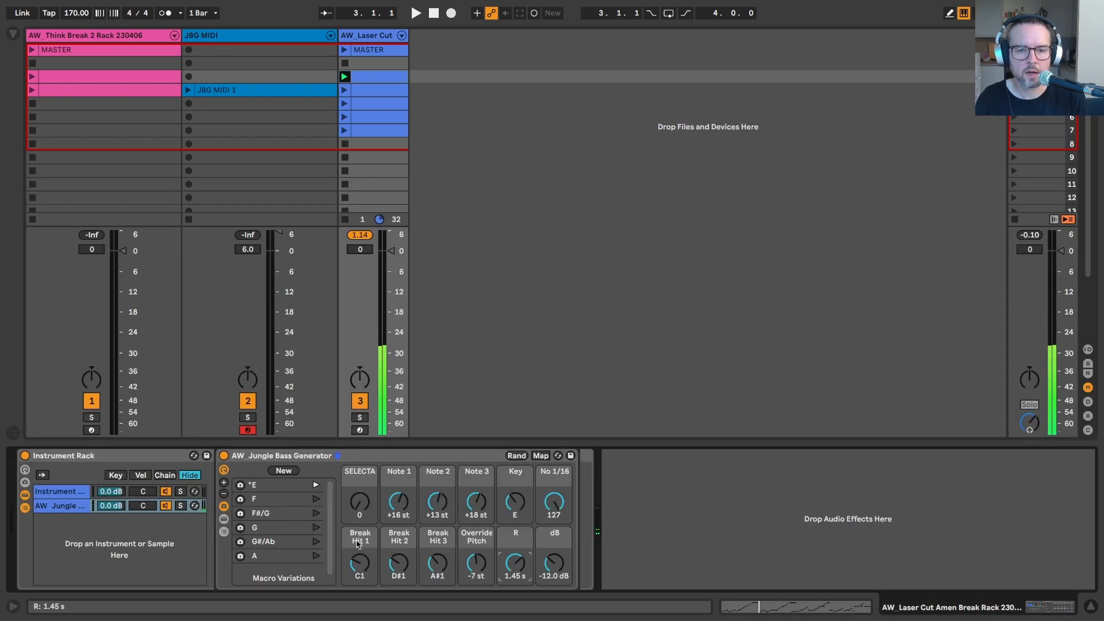
{"action": "left_click", "coordinate": [398, 563]}
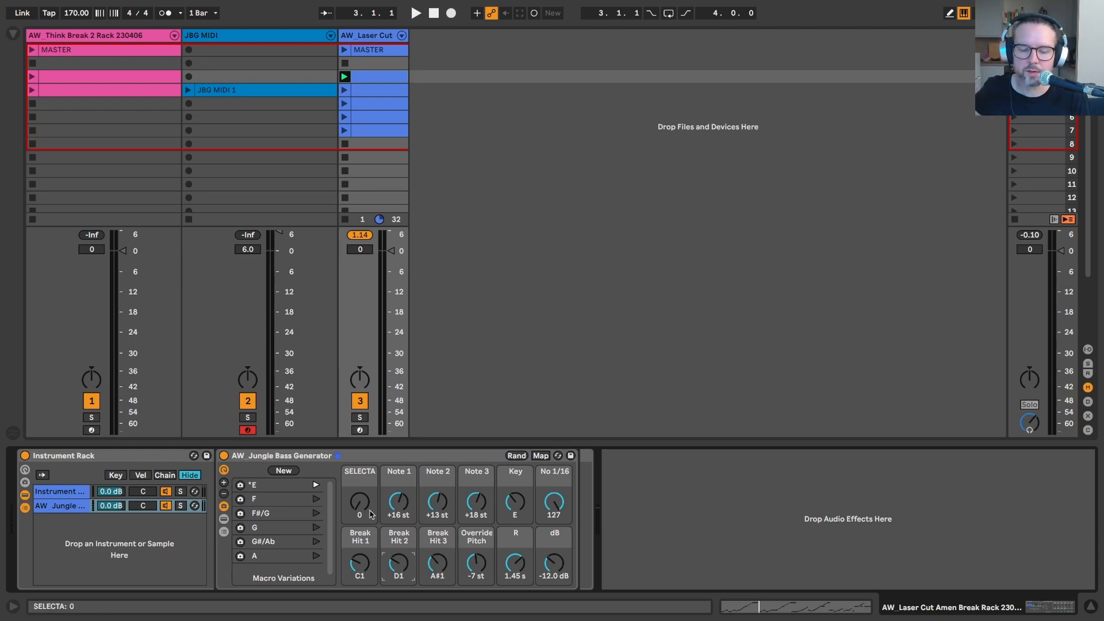
{"action": "key", "text": "space"}
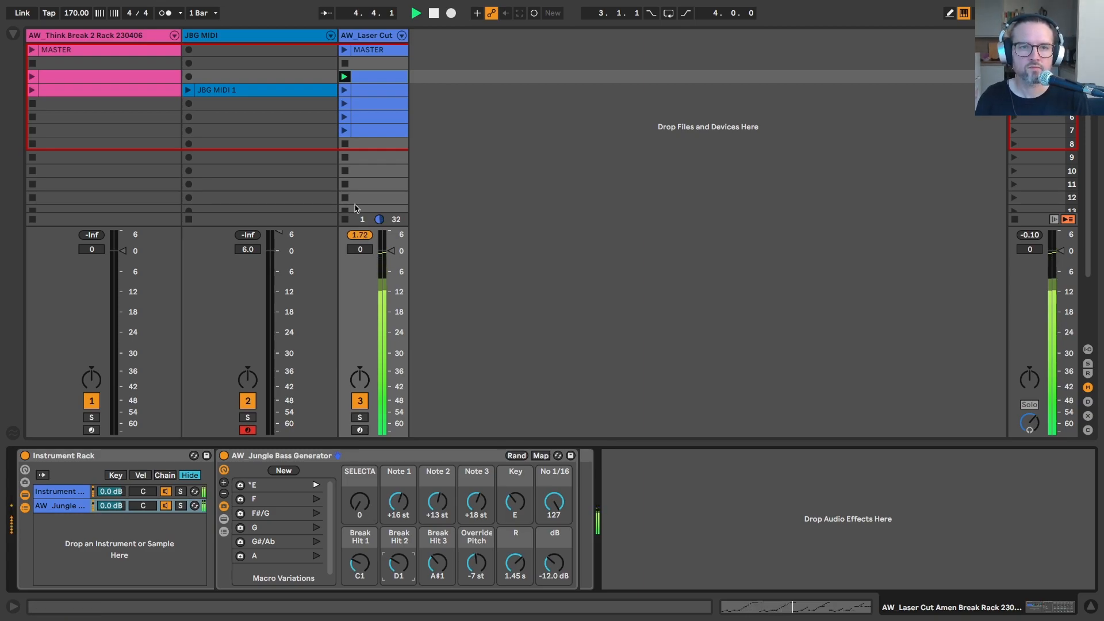
Step: Check the higher slice keys in the playing clip, set Break Hit 3 to A2 and play the result
{"action": "left_click", "coordinate": [368, 81]}
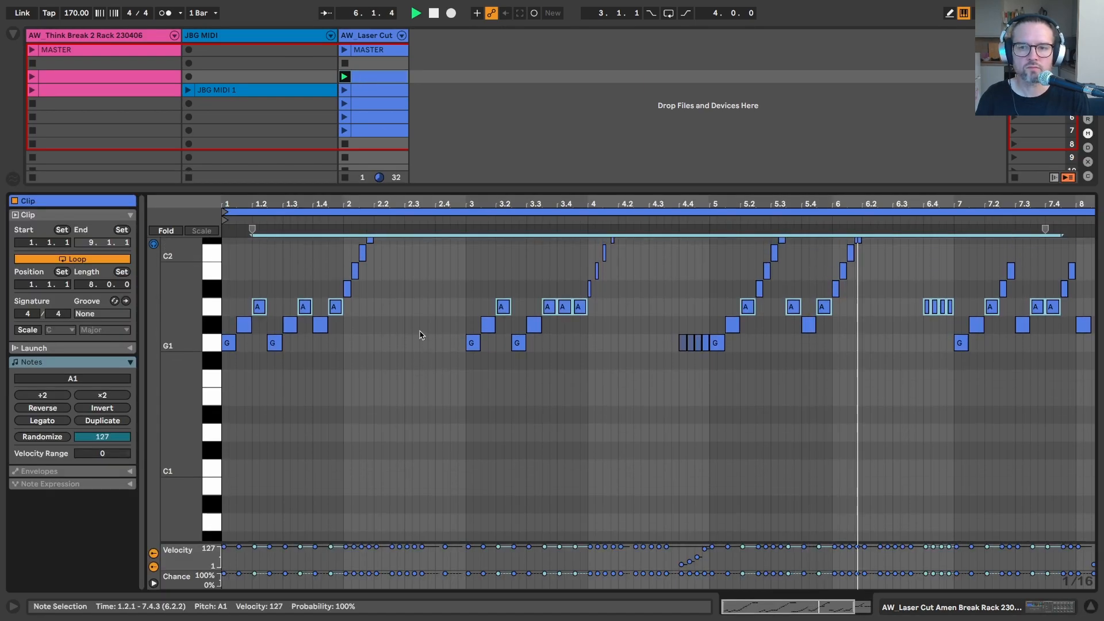
{"action": "scroll", "coordinate": [421, 336], "scroll_direction": "up", "scroll_amount": 2}
{"action": "left_click", "coordinate": [210, 271]}
{"action": "key", "text": "shift+Tab"}
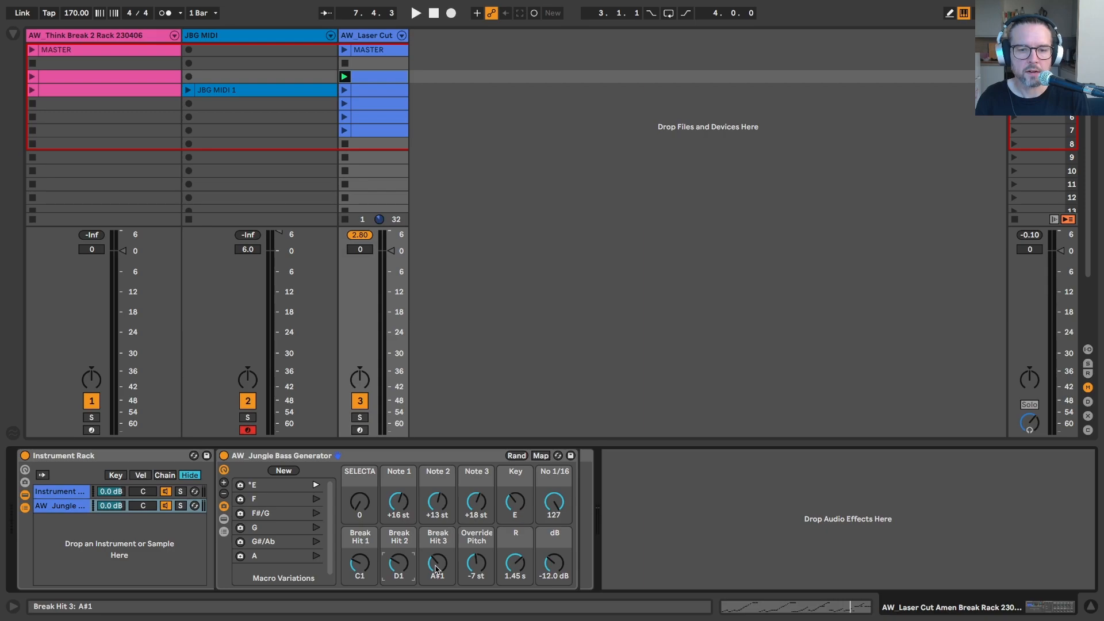
{"action": "left_click_drag", "start_coordinate": [435, 565], "coordinate": [435, 549]}
{"action": "key", "text": "space"}
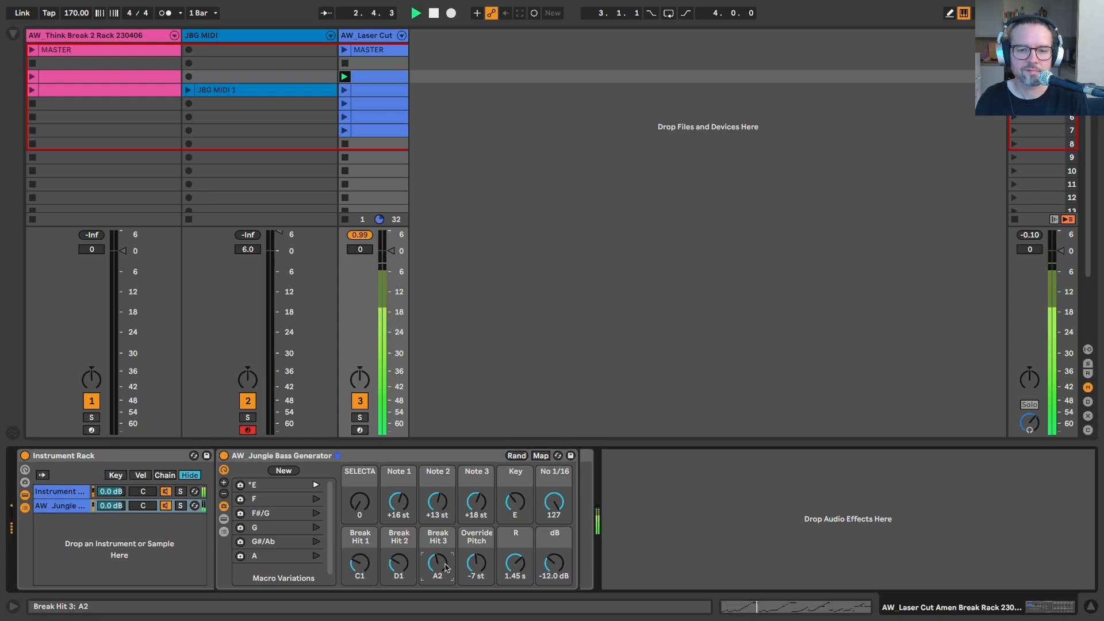
Step: Recall the F variation, then set R to 2.05 s and SELECTA to 2
{"action": "left_click", "coordinate": [316, 498]}
{"action": "left_click_drag", "start_coordinate": [516, 566], "coordinate": [481, 573]}
{"action": "left_click", "coordinate": [359, 502]}
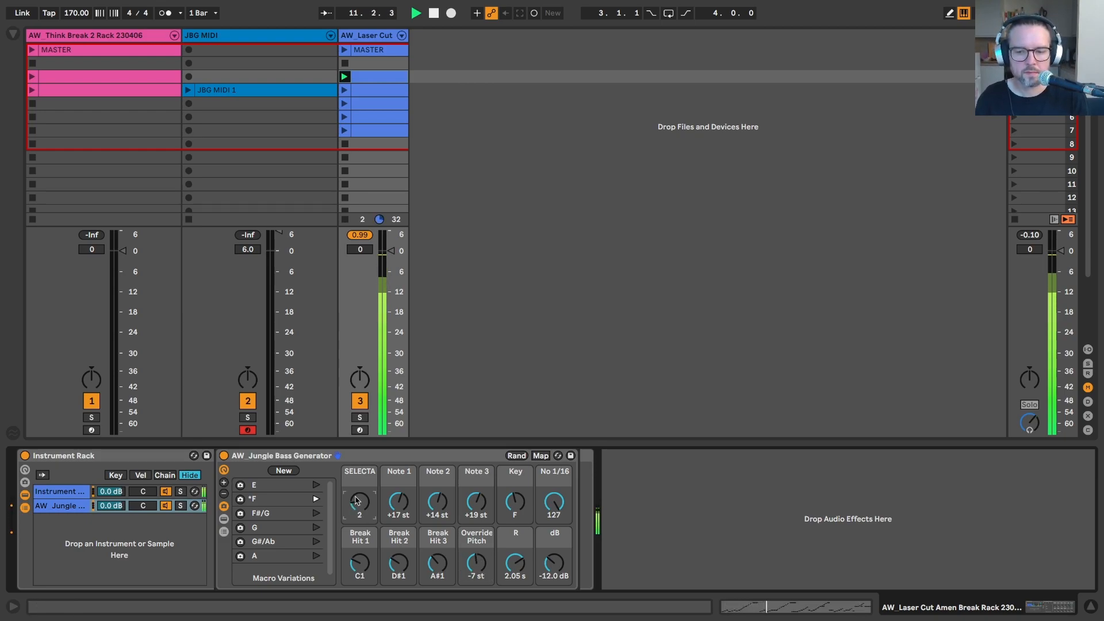
Step: Audition the Laser Cut clips in the fourth and fifth slots, check the fifth-slot clip's notes and stop playback
{"action": "left_click", "coordinate": [345, 90]}
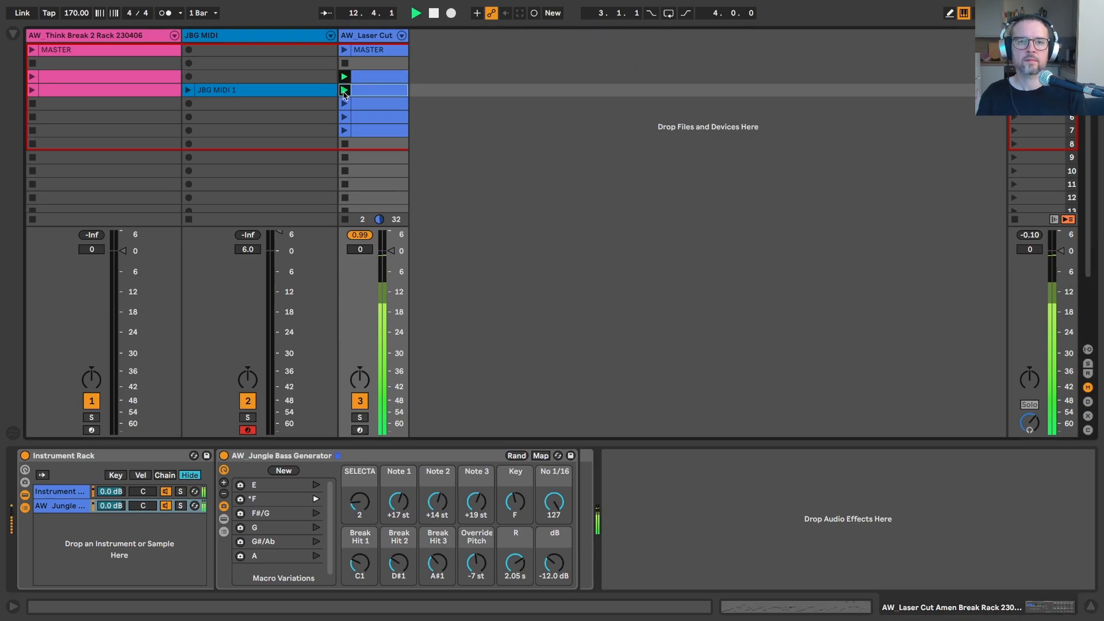
{"action": "left_click", "coordinate": [345, 104]}
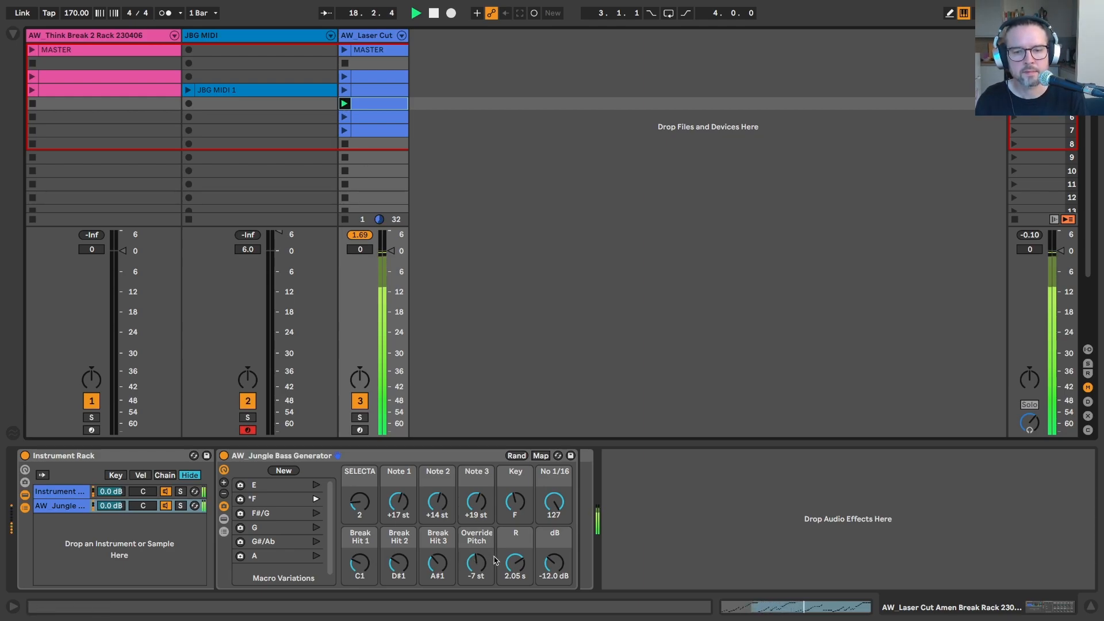
{"action": "left_click", "coordinate": [477, 567]}
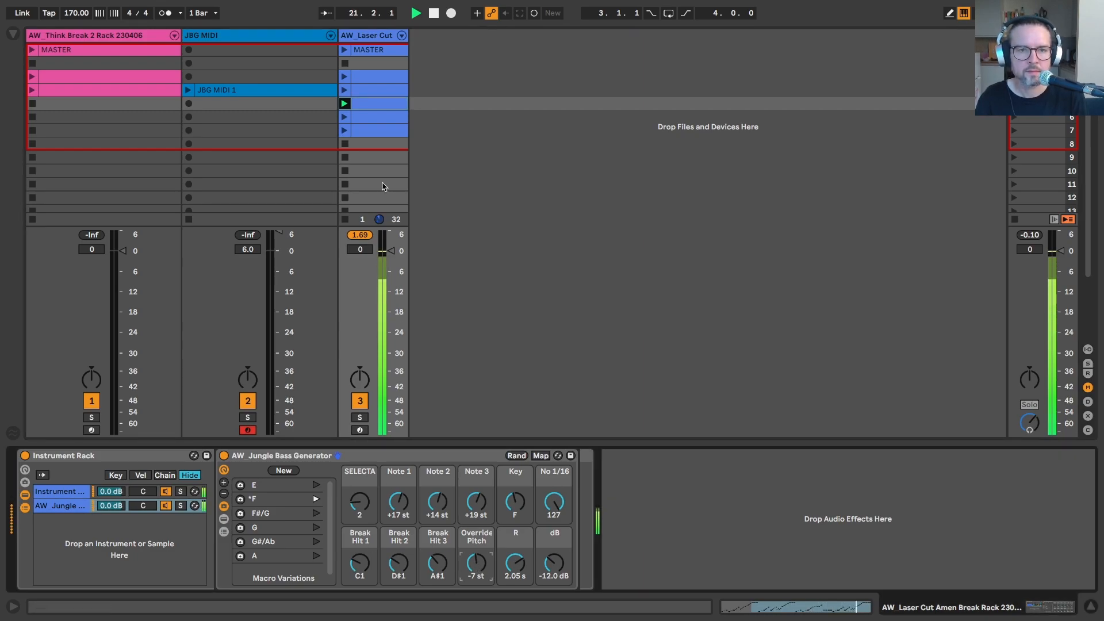
{"action": "double_click", "coordinate": [376, 103]}
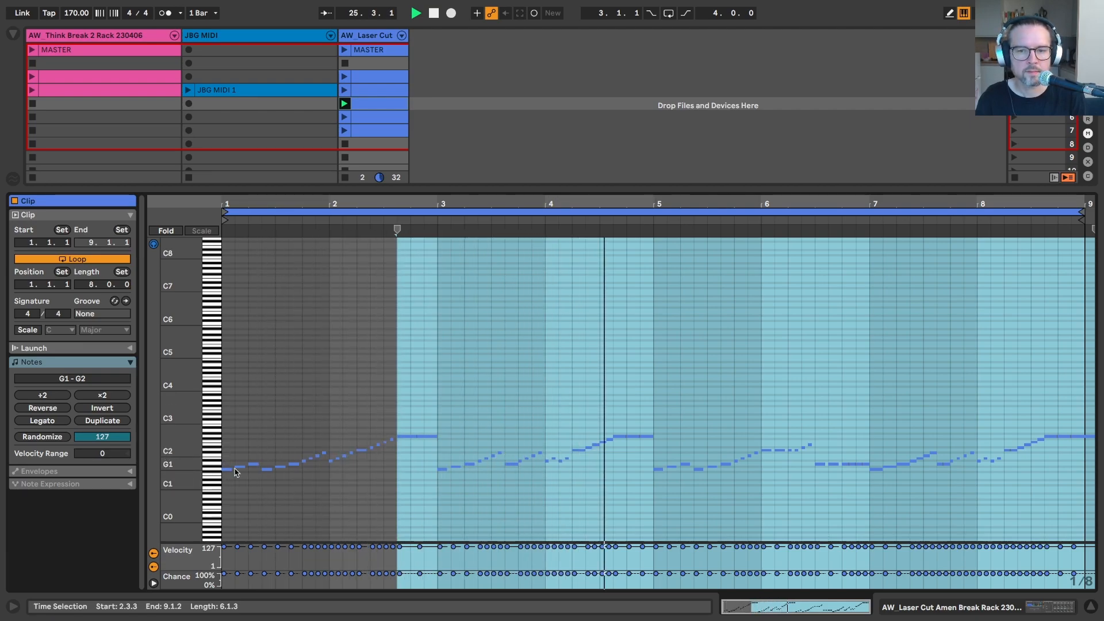
{"action": "key", "text": "shift+Tab"}
{"action": "key", "text": "space"}
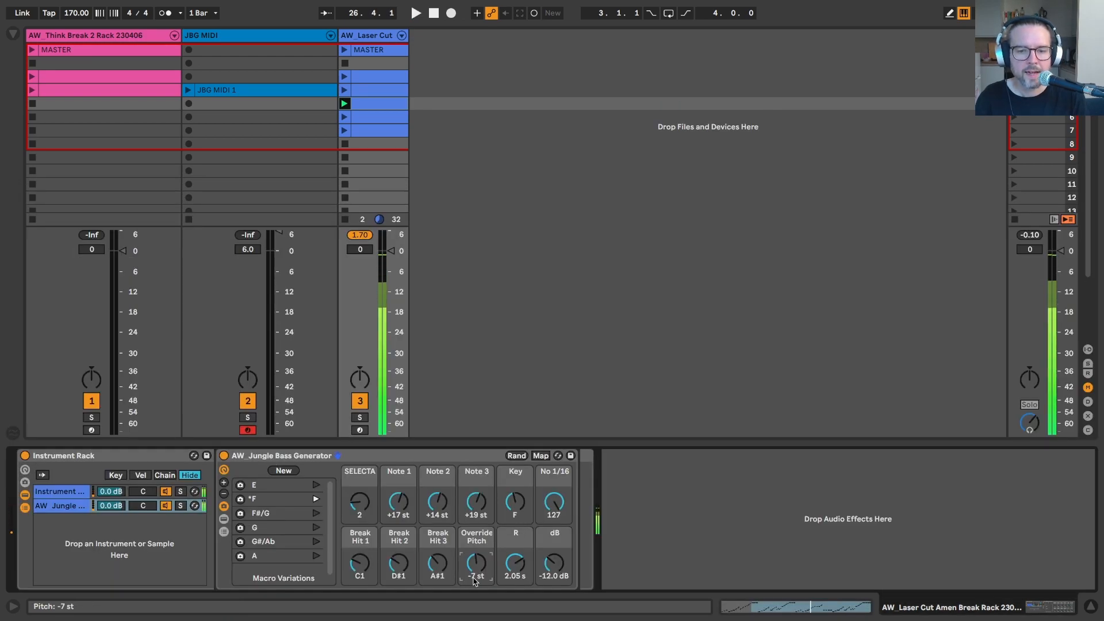
Step: Set the No 1/16 macro to 0, play the fifth-slot Laser Cut clip and open its notes
{"action": "left_click", "coordinate": [554, 503]}
{"action": "left_click_drag", "start_coordinate": [554, 503], "coordinate": [554, 576]}
{"action": "key", "text": "space"}
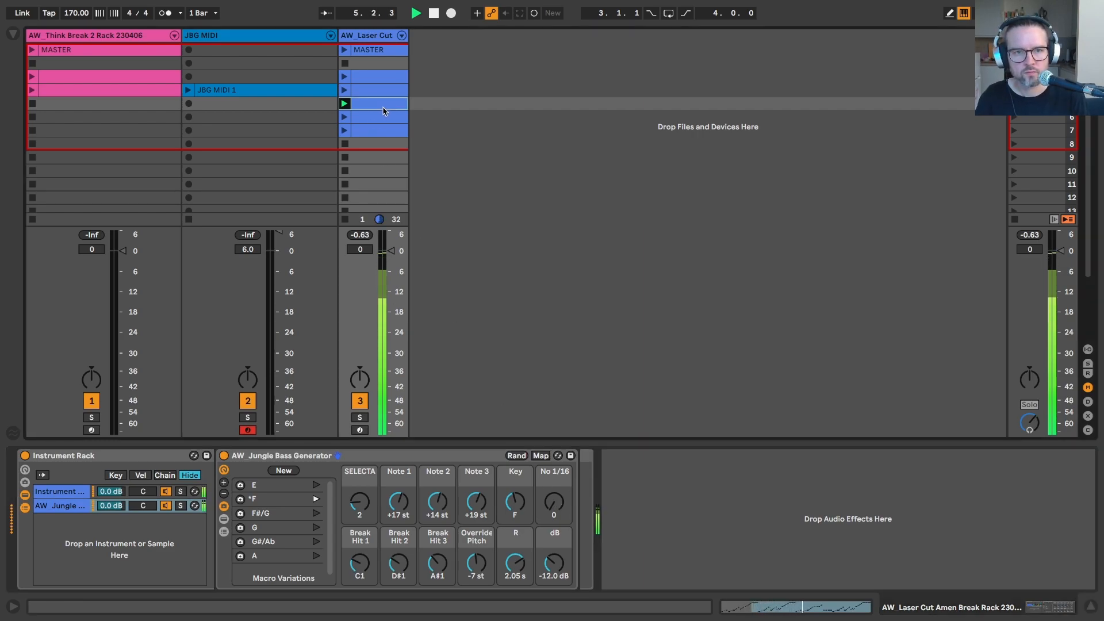
{"action": "double_click", "coordinate": [371, 104]}
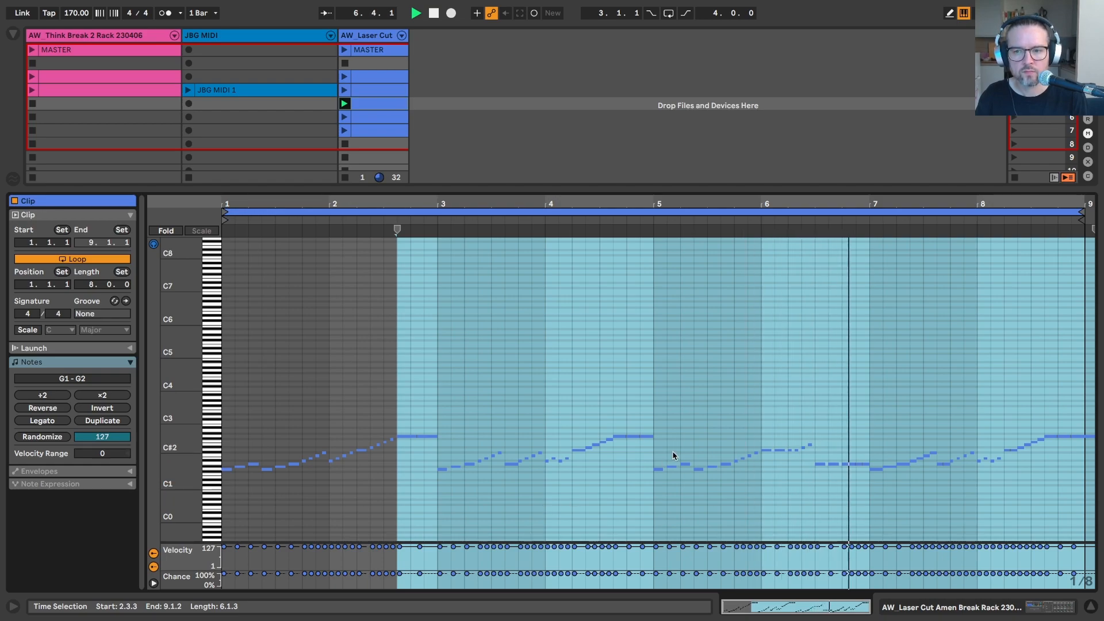
Step: Check the A1 slice notes in the fifth-slot Laser Cut clip, then set Break Hit 3 to A1 during playback
{"action": "key", "text": "space"}
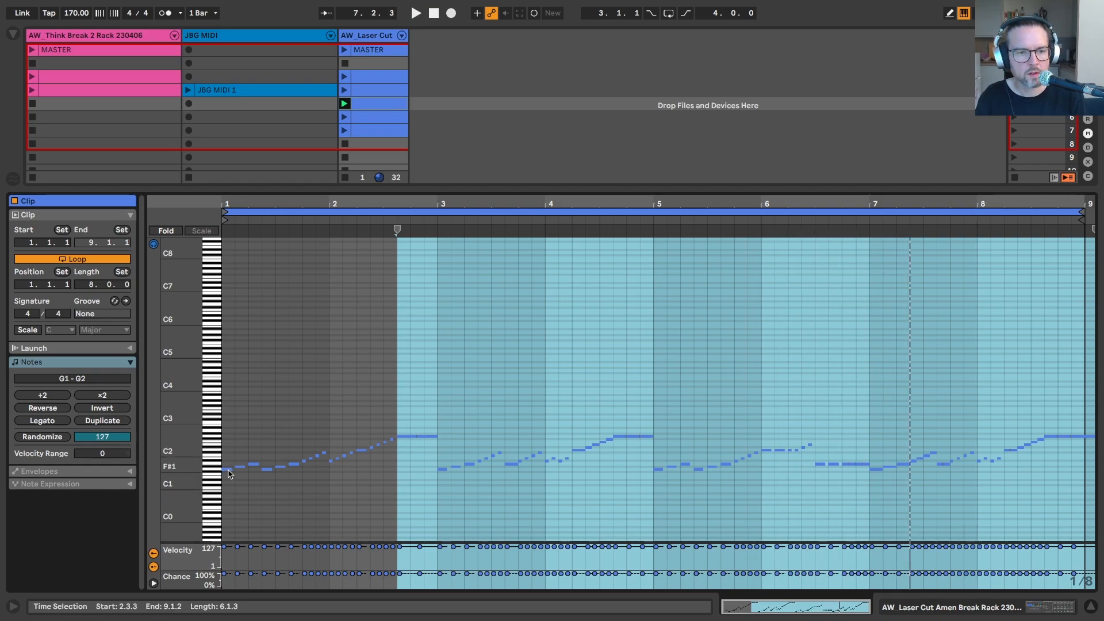
{"action": "left_click", "coordinate": [209, 466]}
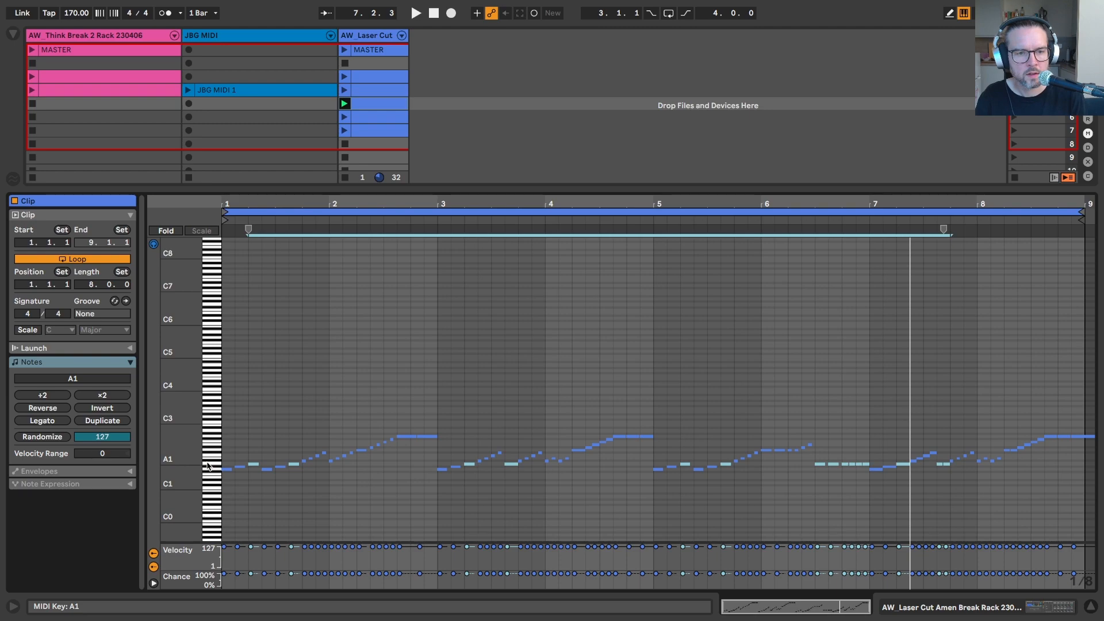
{"action": "key", "text": "shift+Tab"}
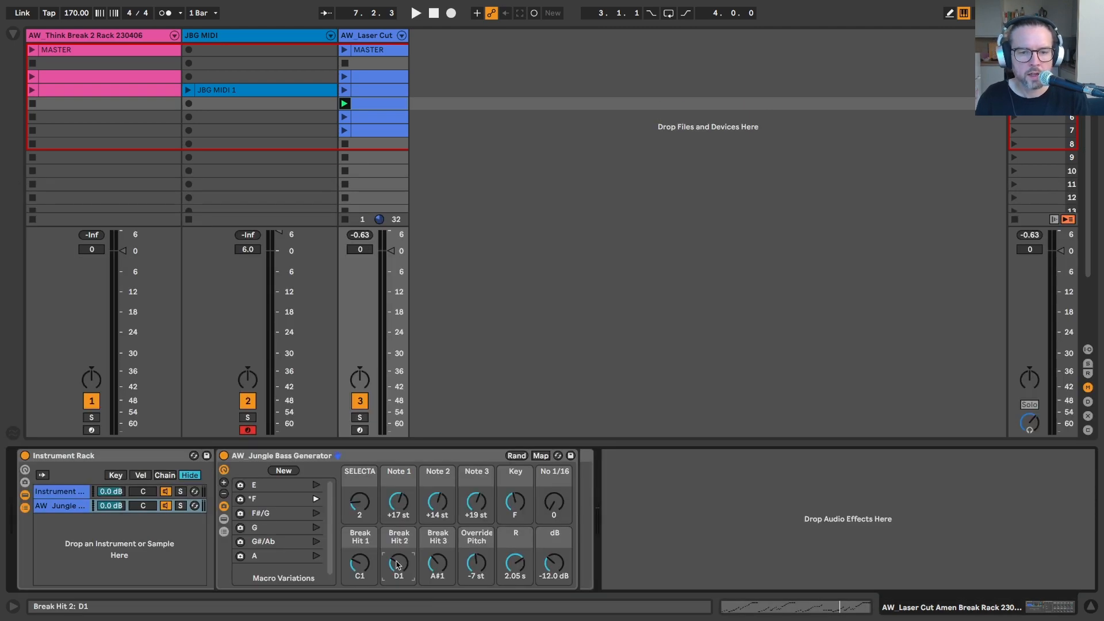
{"action": "key", "text": "space"}
{"action": "left_click", "coordinate": [439, 564]}
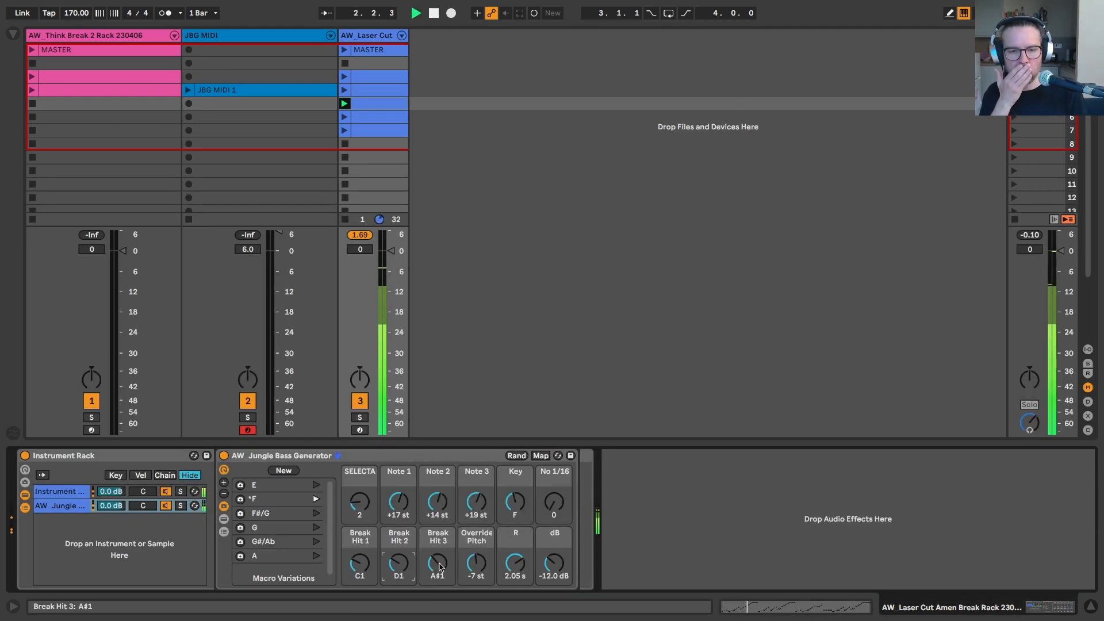
{"action": "key", "text": "Down"}
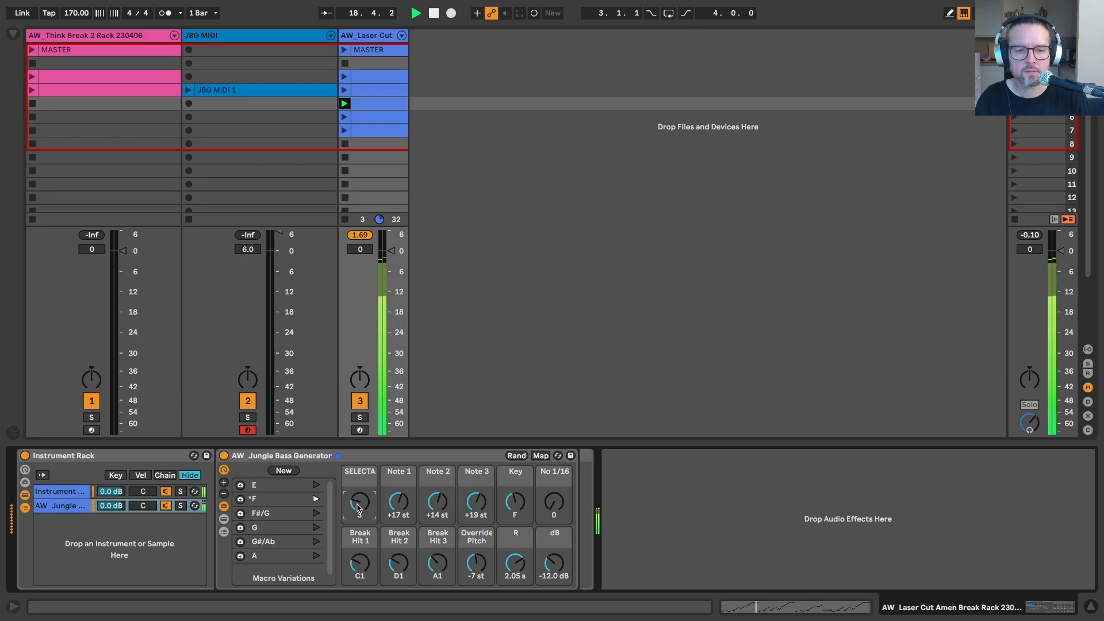
Step: Audition the sixth- and seventh-slot Laser Cut clips, set SELECTA to 0 and No 1/16 to 127, and stop playback
{"action": "left_click", "coordinate": [346, 117]}
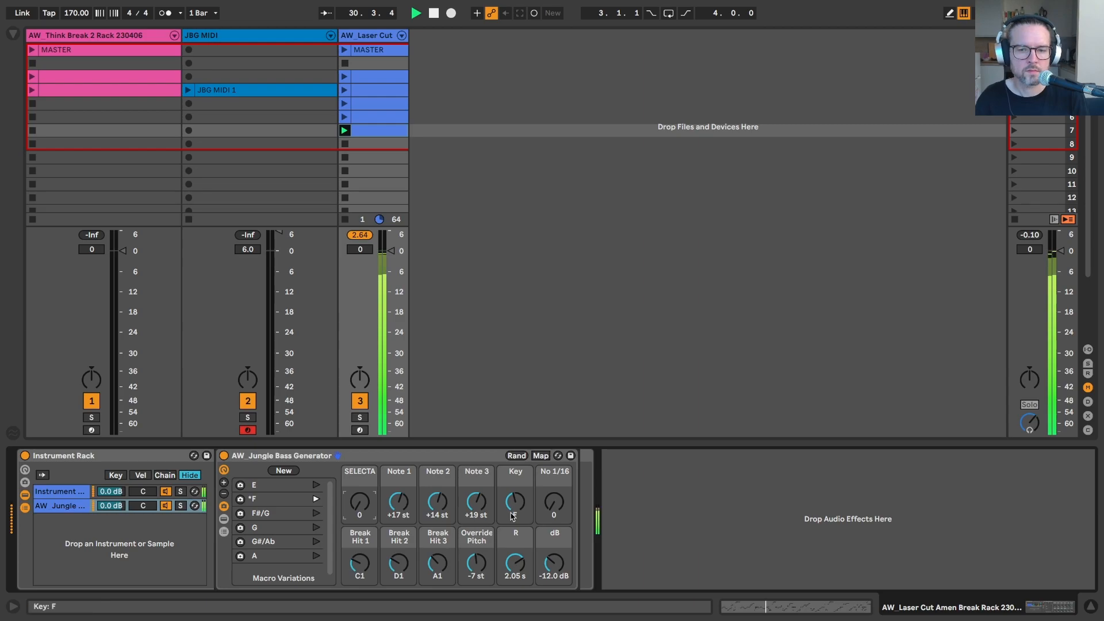
{"action": "left_click_drag", "start_coordinate": [555, 509], "coordinate": [555, 502]}
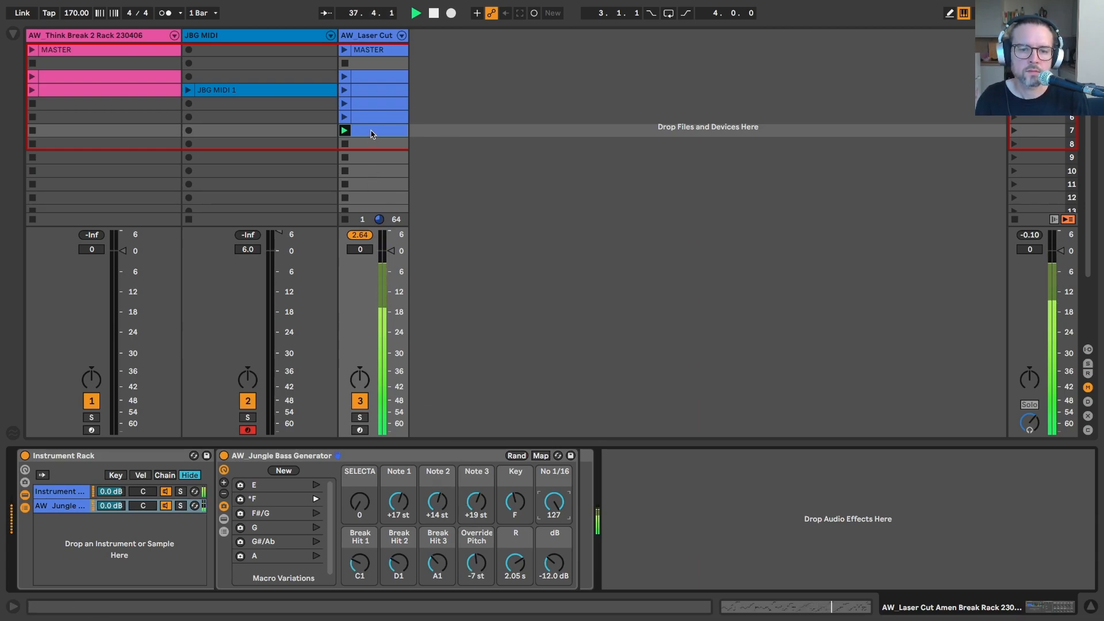
{"action": "key", "text": "space"}
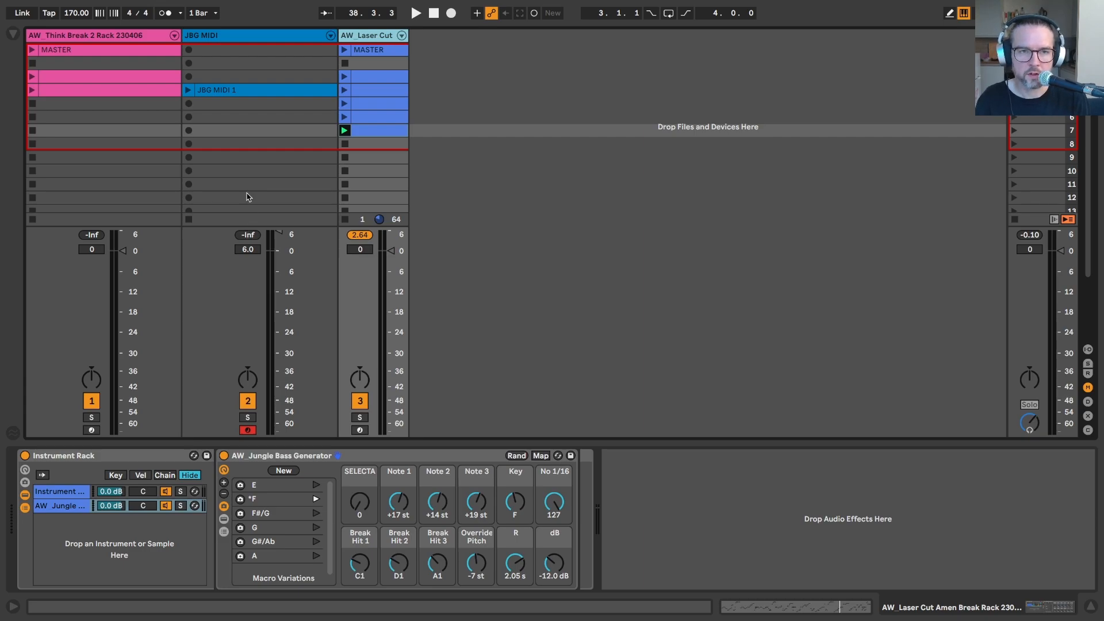
Step: Route the JBG MIDI track's MIDI input from AW Laser Cut Amen Break Rack 230606, using the bass generator's Post FX source
{"action": "left_click", "coordinate": [219, 39]}
{"action": "key", "text": "ctrl+alt+i"}
{"action": "left_click", "coordinate": [216, 157]}
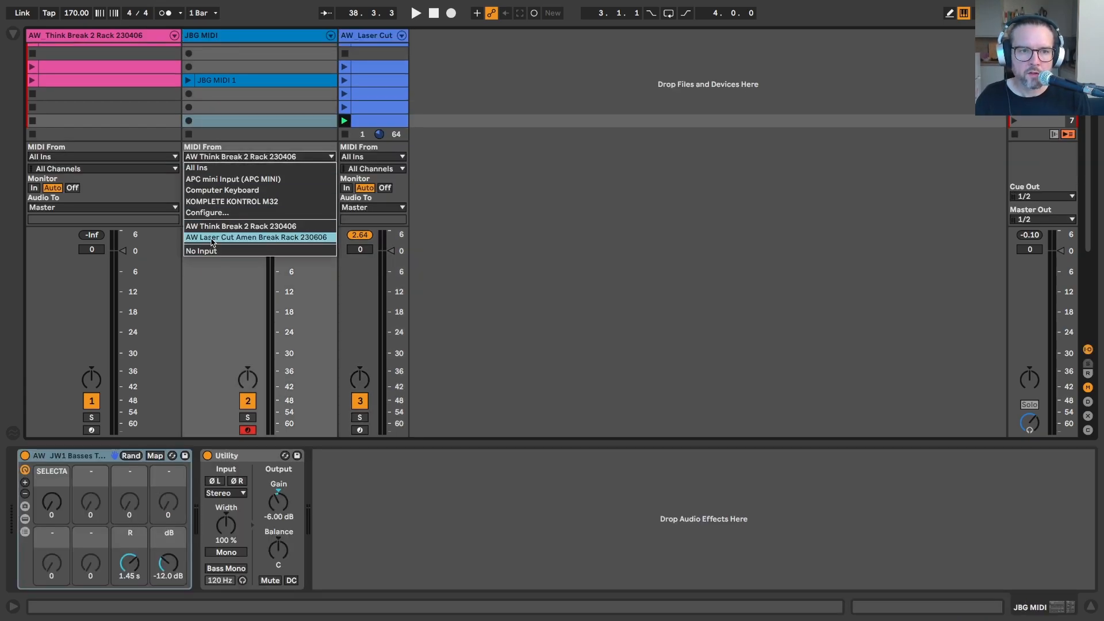
{"action": "left_click", "coordinate": [256, 237]}
{"action": "left_click", "coordinate": [225, 161]}
{"action": "left_click", "coordinate": [224, 160]}
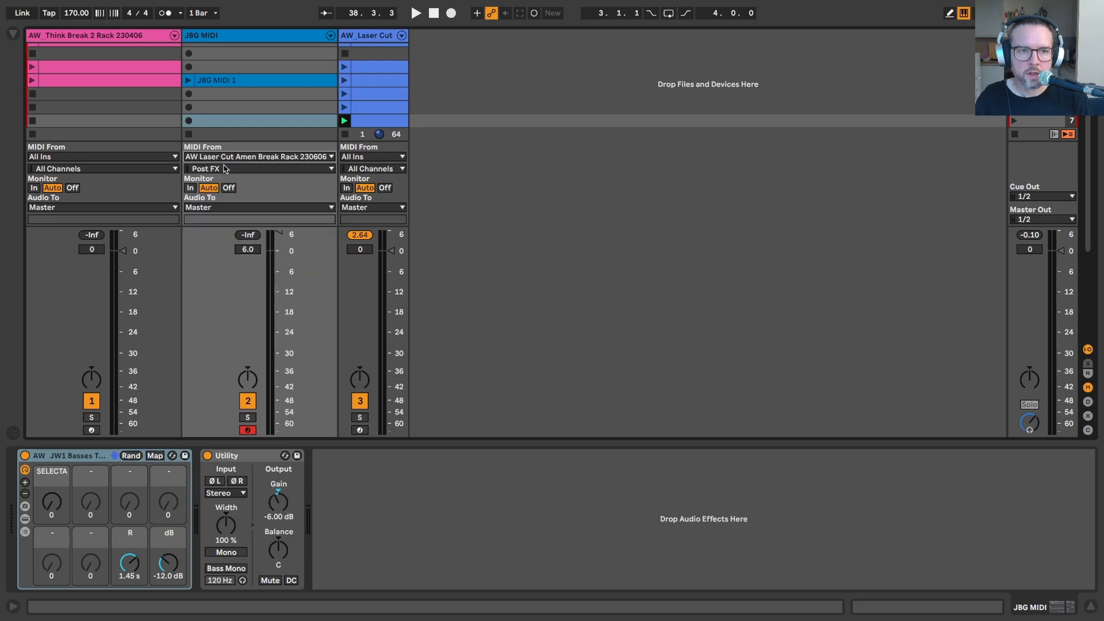
{"action": "left_click", "coordinate": [225, 168]}
{"action": "left_click", "coordinate": [261, 283]}
Step: Record the generated bassline into a new four-bar clip on the JBG MIDI track, review its notes and play it
{"action": "left_click", "coordinate": [190, 95]}
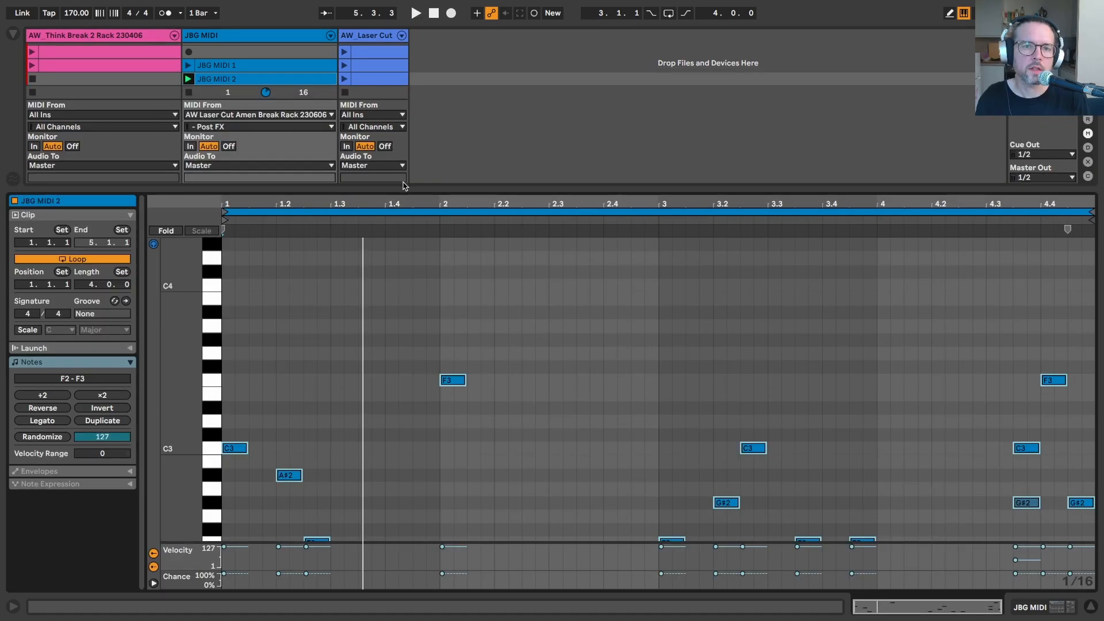
{"action": "left_click_drag", "start_coordinate": [404, 199], "coordinate": [404, 200]}
{"action": "scroll", "coordinate": [278, 377], "scroll_direction": "down", "scroll_amount": 5}
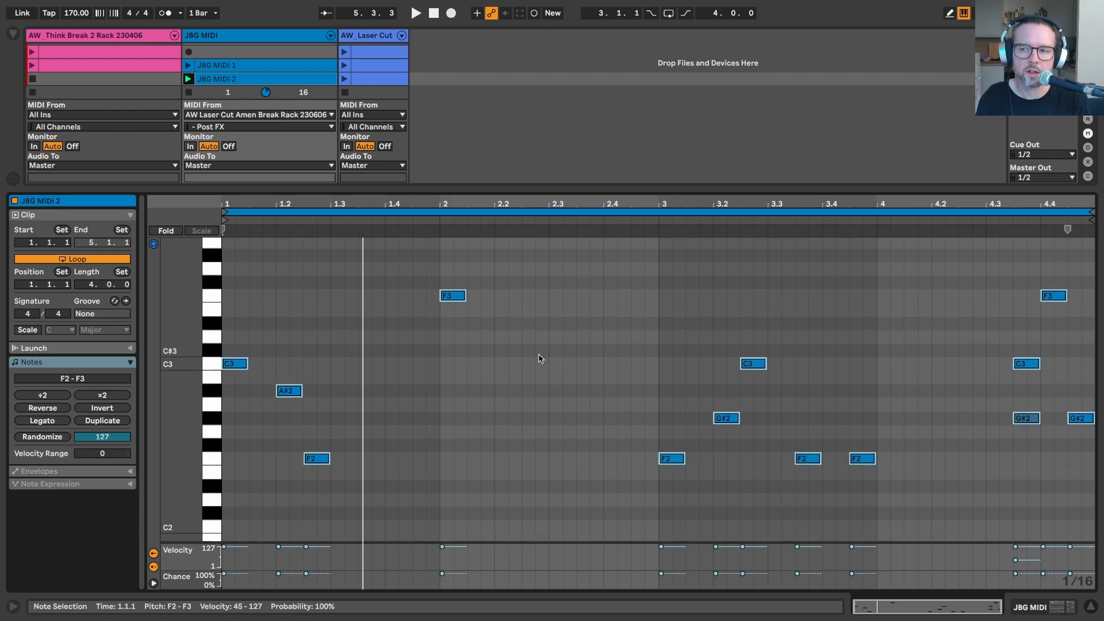
{"action": "scroll", "coordinate": [543, 363], "scroll_direction": "down", "scroll_amount": 1}
{"action": "key", "text": "space"}
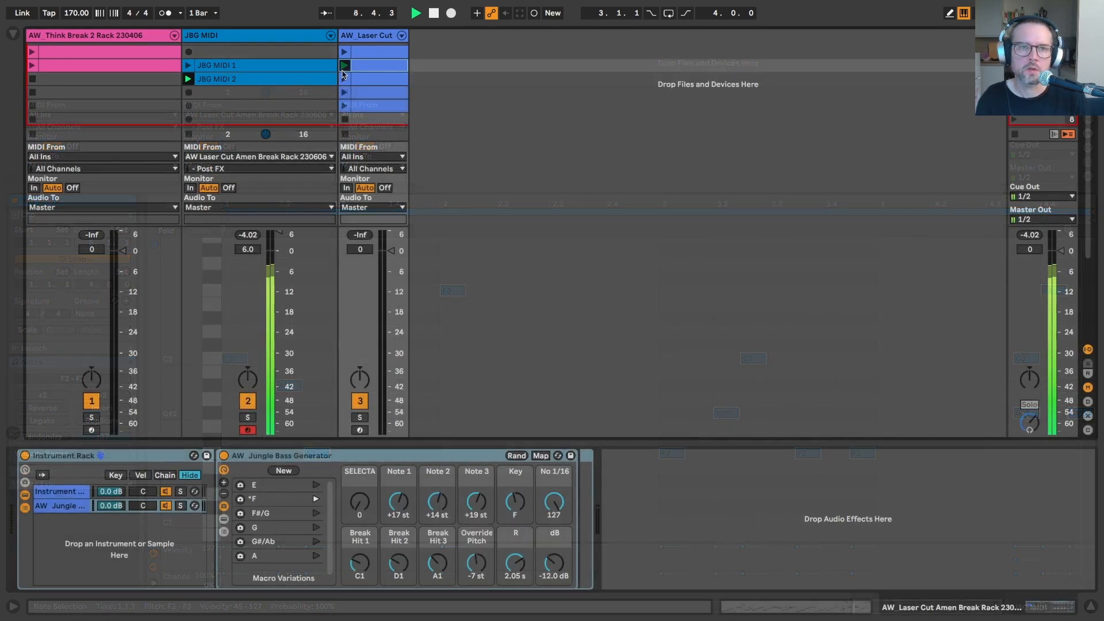
Step: Deactivate the AW Jungle chain in the Laser Cut rack and stop the JBG MIDI and Laser Cut clips
{"action": "left_click", "coordinate": [166, 506]}
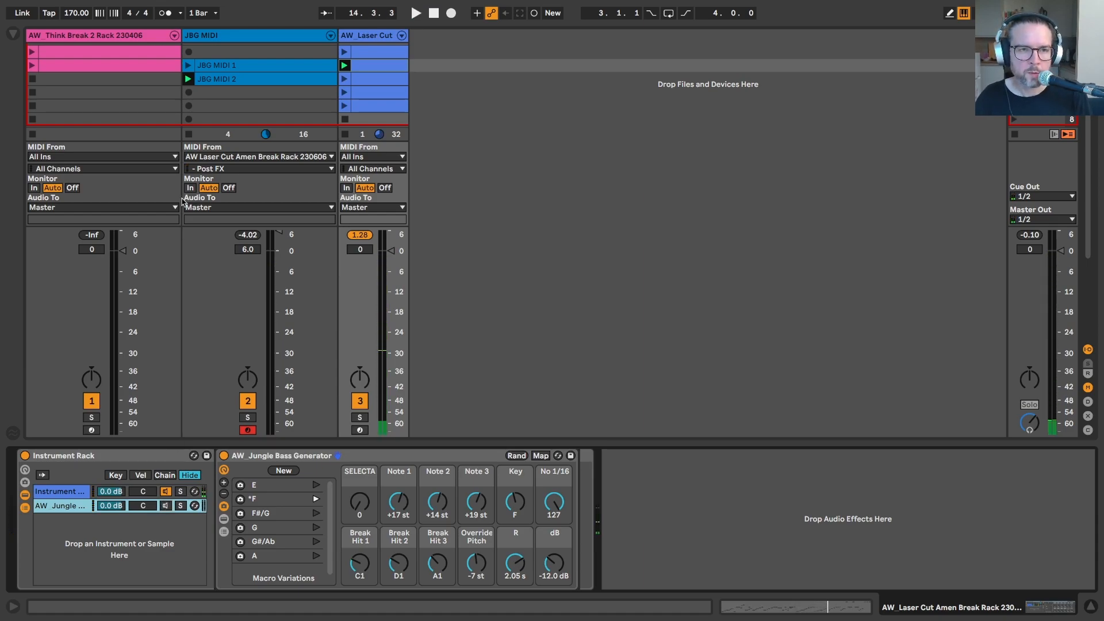
{"action": "left_click", "coordinate": [189, 134]}
{"action": "key", "text": "ctrl+alt+i"}
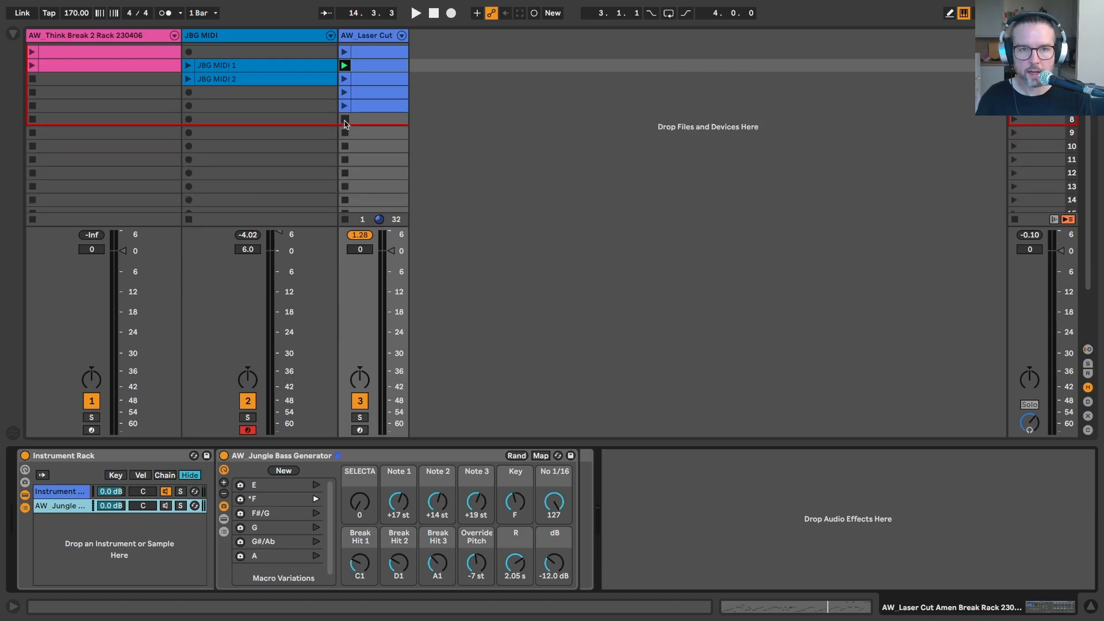
{"action": "left_click", "coordinate": [345, 119]}
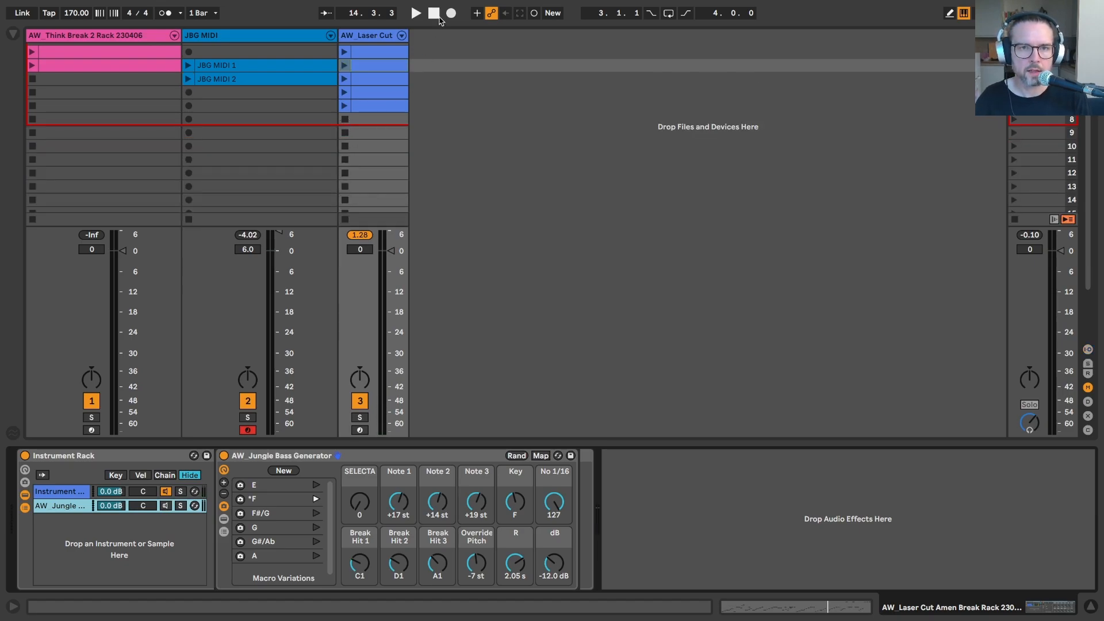
Step: Add the AW_Drumloop 16 Break Rack track with its clips and group the Drumloop 16 sampler into an instrument rack
{"action": "scroll", "coordinate": [351, 198], "scroll_direction": "up", "scroll_amount": 2}
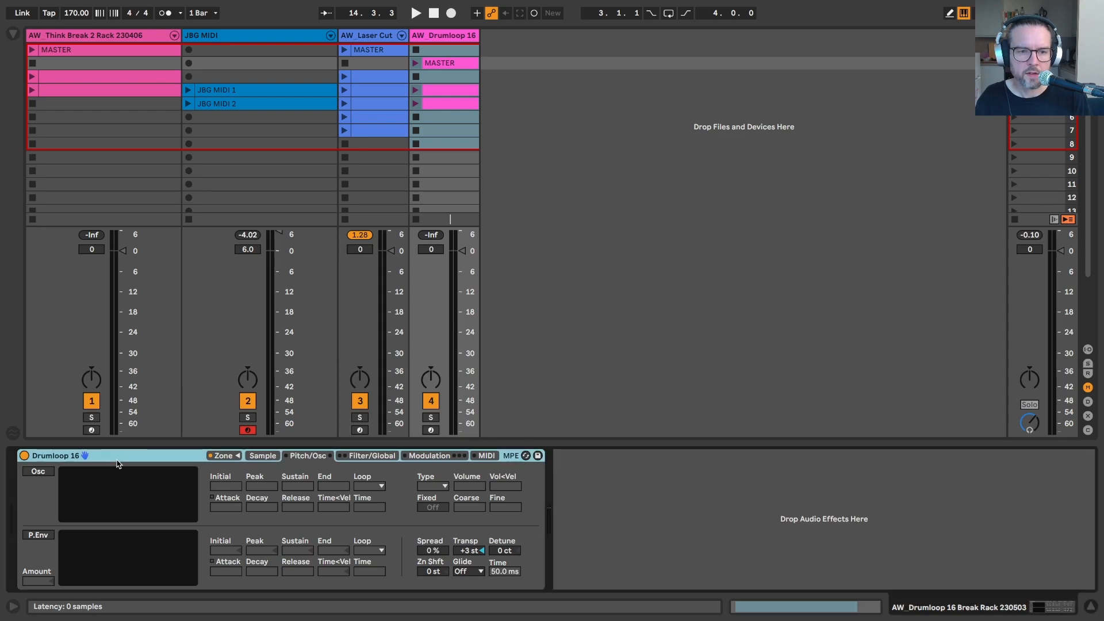
{"action": "key", "text": "ctrl+g"}
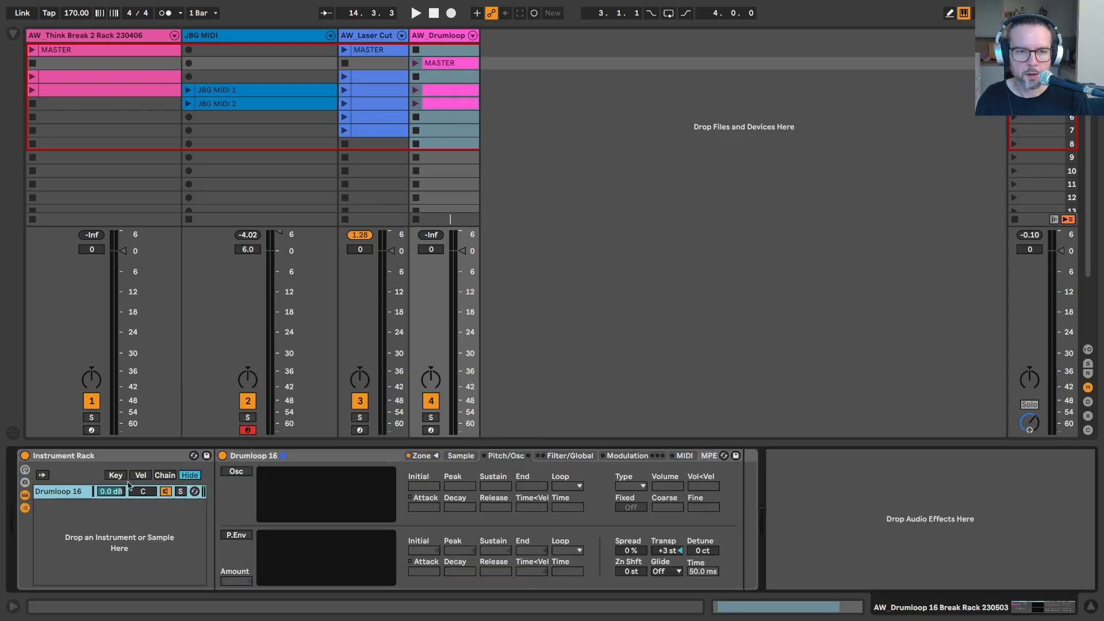
{"action": "left_click", "coordinate": [432, 36]}
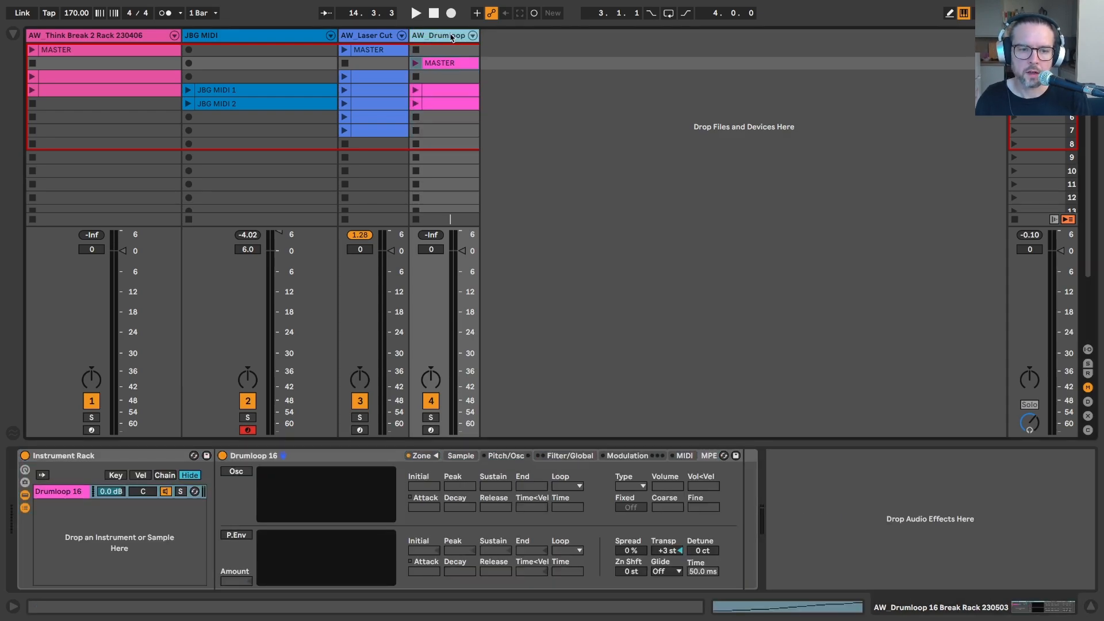
Step: Play the fourth-slot Drumloop clip, stop playback and examine which slice keys its notes use
{"action": "left_click", "coordinate": [414, 90]}
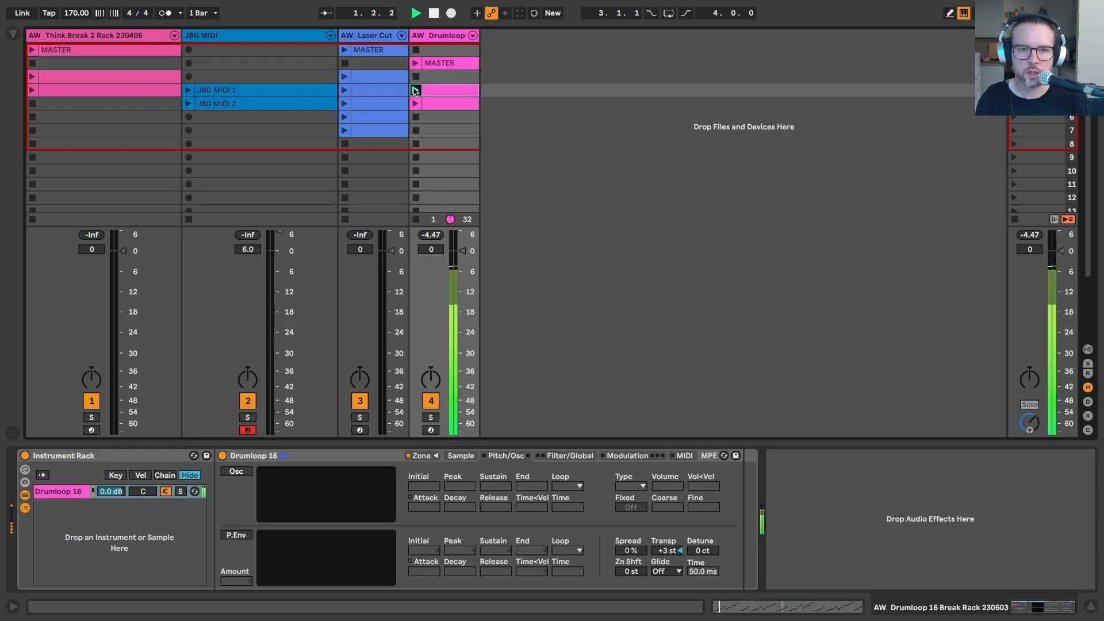
{"action": "left_click", "coordinate": [423, 90]}
{"action": "key", "text": "shift+Tab"}
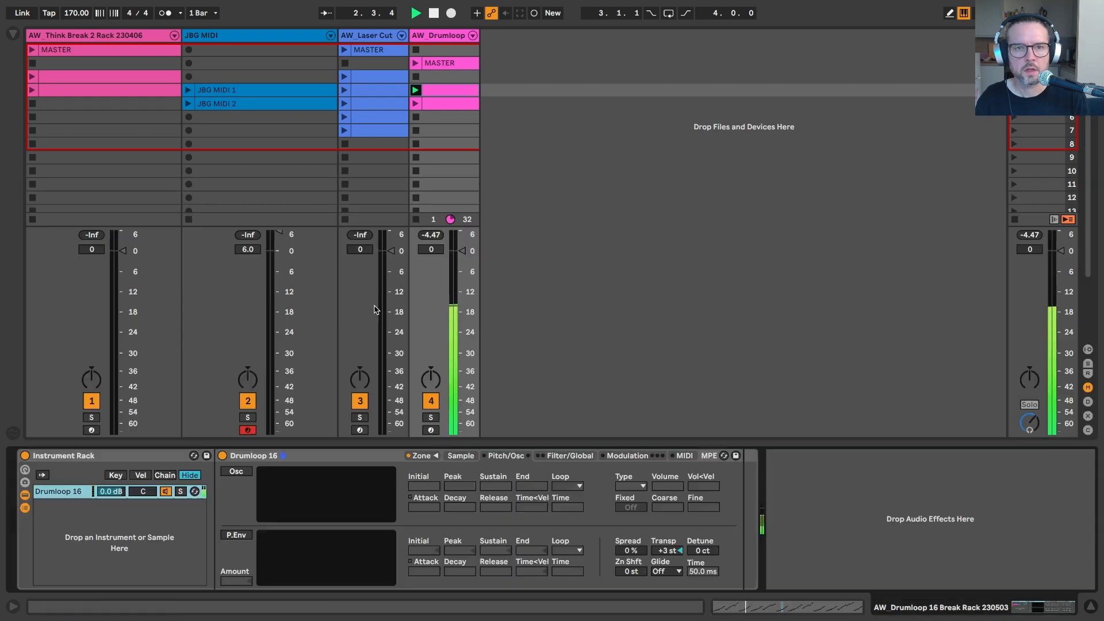
{"action": "key", "text": "space"}
{"action": "key", "text": "shift+Tab"}
{"action": "scroll", "coordinate": [174, 451], "scroll_direction": "down", "scroll_amount": 3}
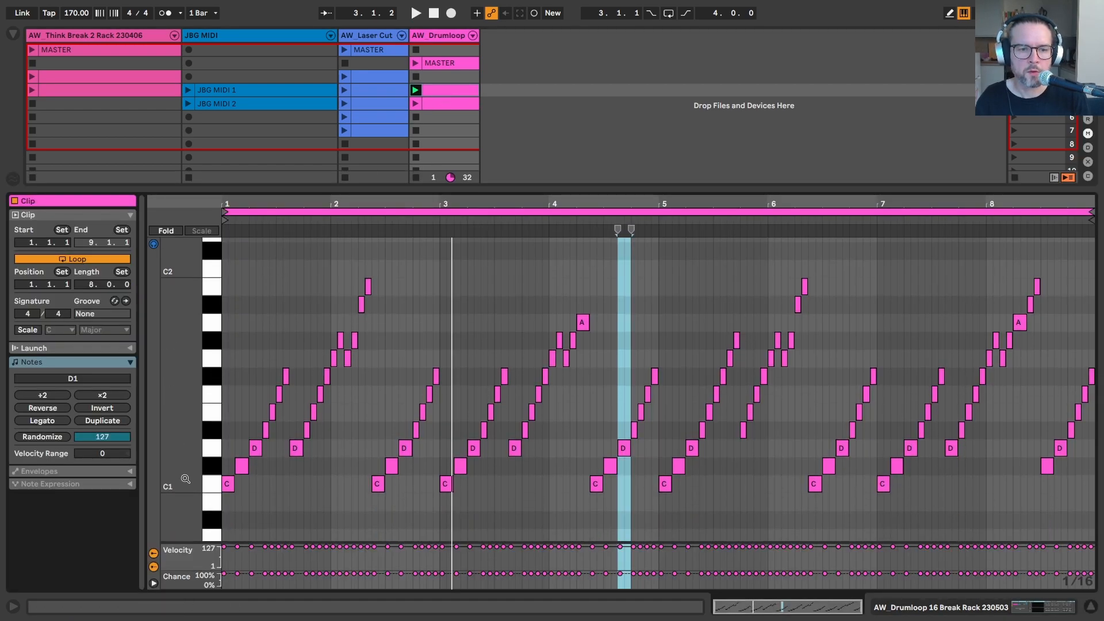
{"action": "key", "text": "shift+Tab"}
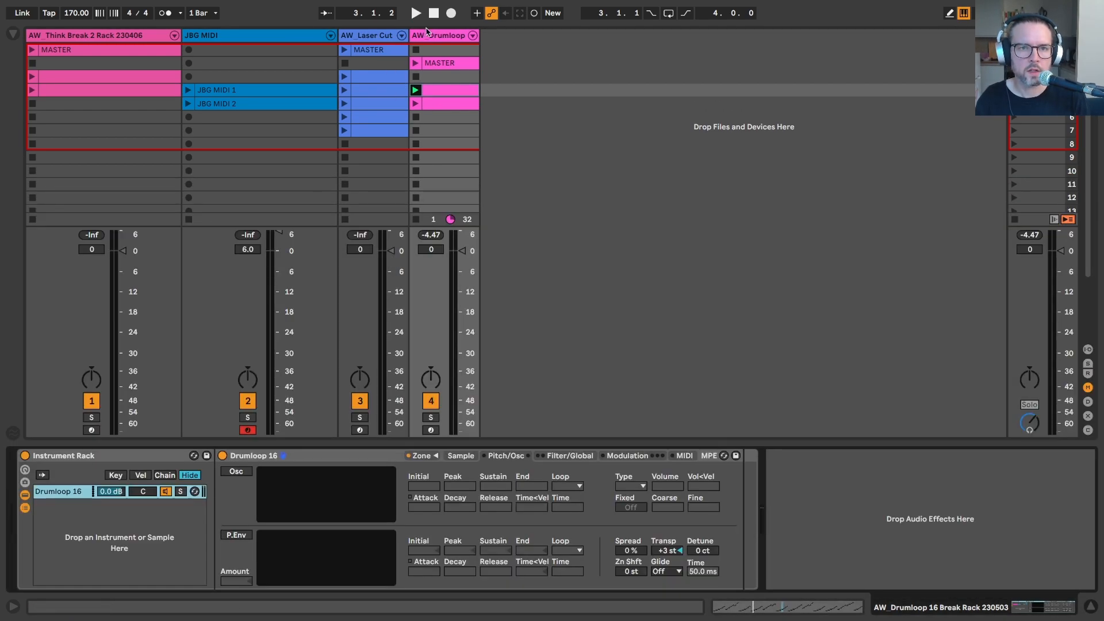
Step: Rename the AW_Jungle Bass Generator preset in the user library's Instrument Rack folder as AW_Jungle Bassline Generator
{"action": "left_click", "coordinate": [15, 34]}
{"action": "scroll", "coordinate": [130, 247], "scroll_direction": "up", "scroll_amount": 5}
{"action": "left_click", "coordinate": [97, 68]}
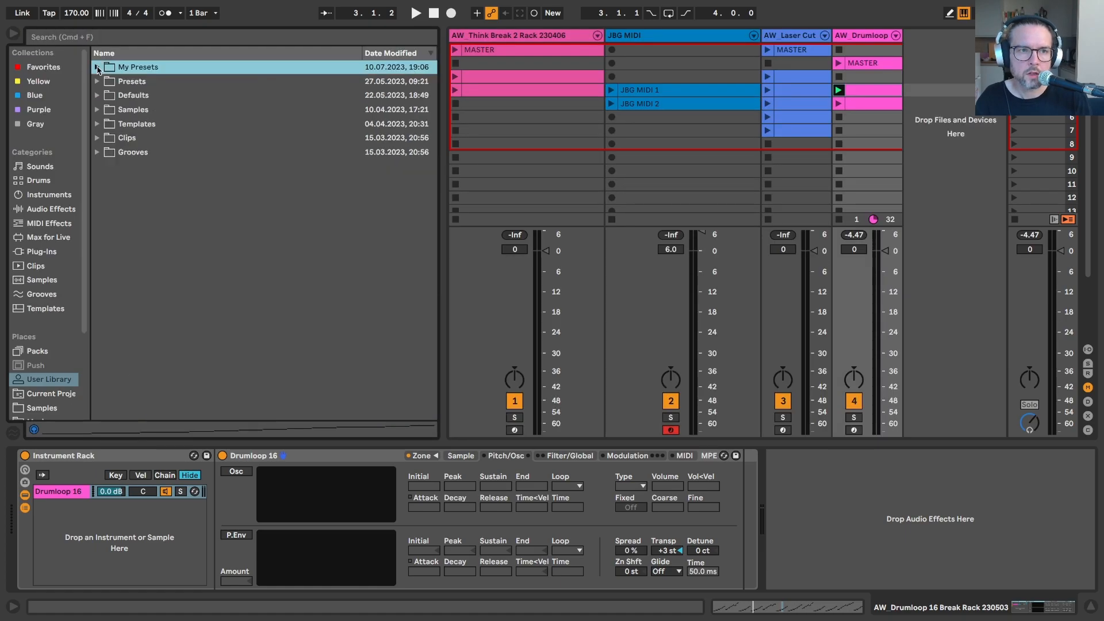
{"action": "left_click", "coordinate": [97, 81]}
{"action": "left_click", "coordinate": [173, 138]}
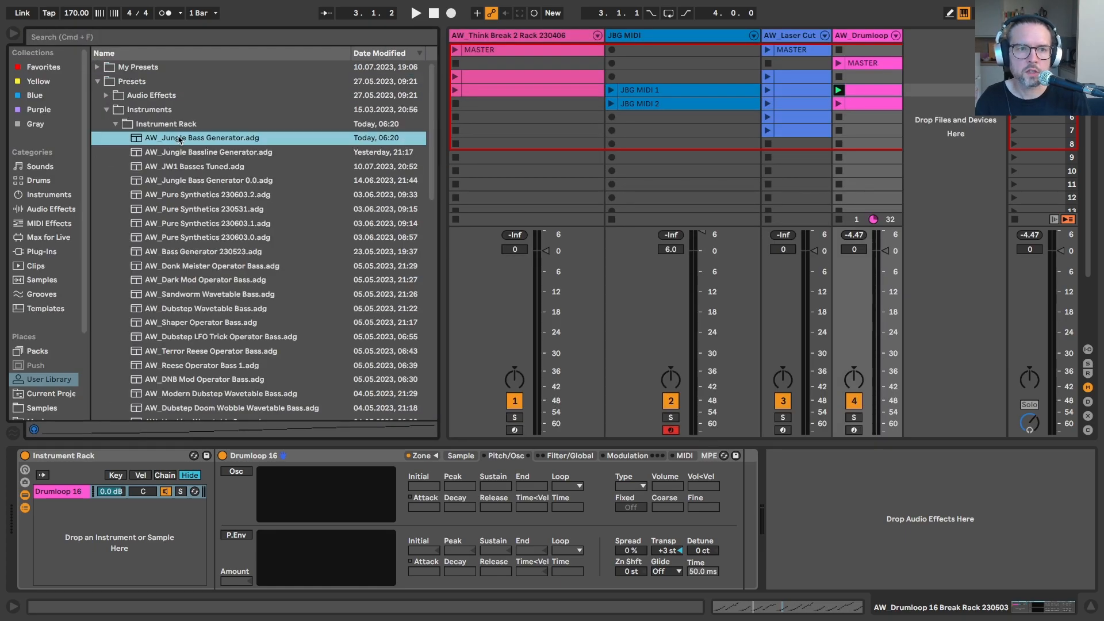
{"action": "right_click", "coordinate": [184, 140]}
{"action": "left_click", "coordinate": [199, 154]}
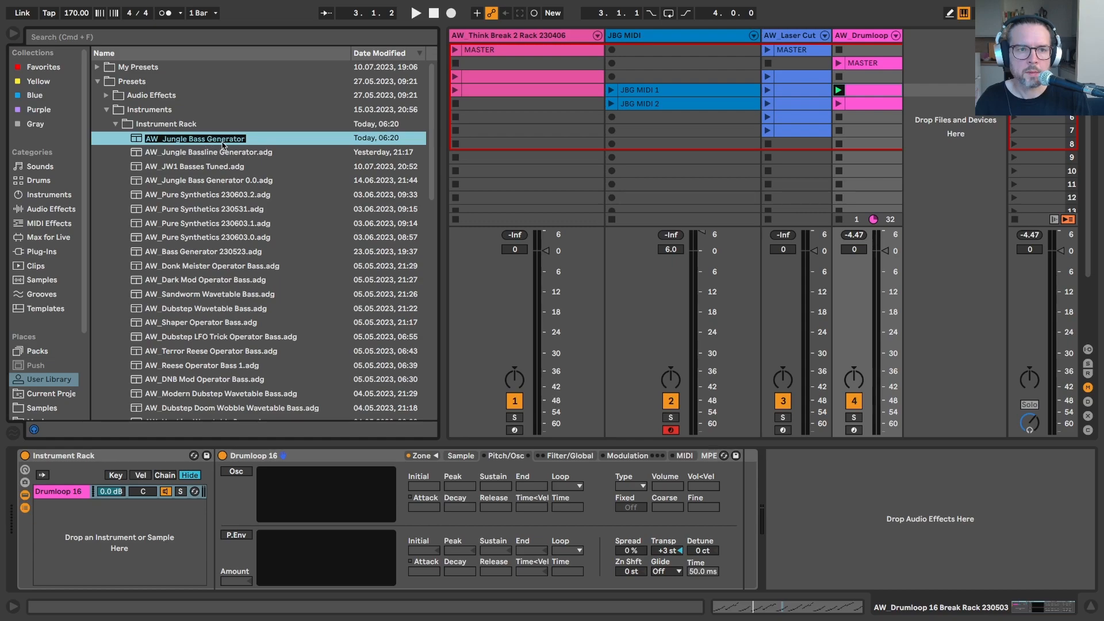
{"action": "type", "text": "line"}
{"action": "key", "text": "Return"}
Step: Add the AW_Jungle Bassline Generator preset as a second chain in the Drumloop rack and set R to 2.65 s
{"action": "left_click_drag", "start_coordinate": [190, 138], "coordinate": [151, 528]}
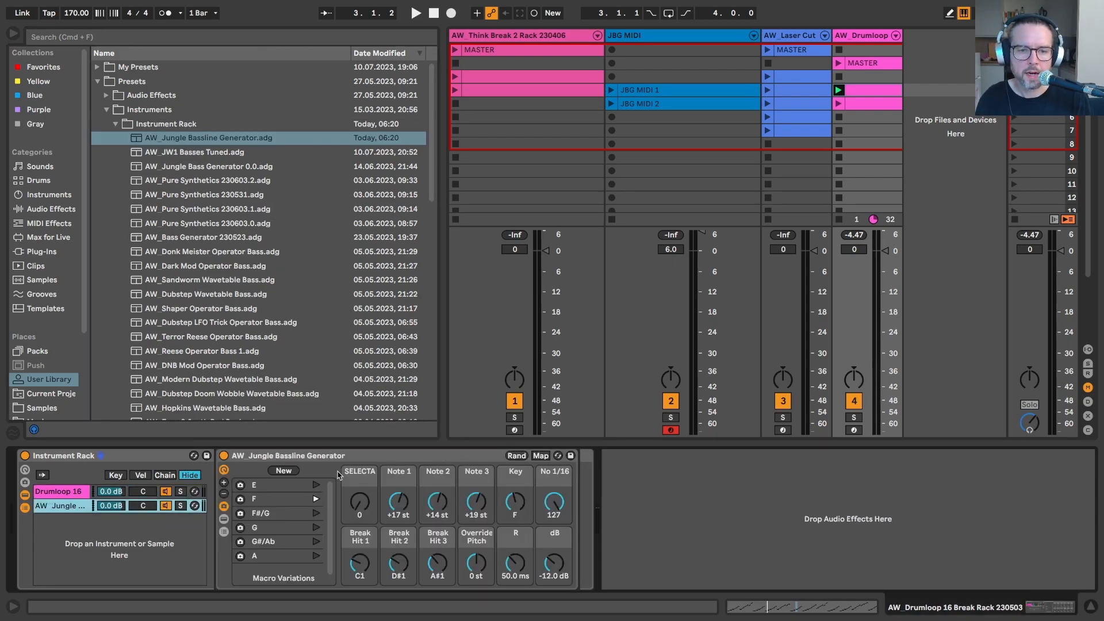
{"action": "left_click", "coordinate": [13, 33]}
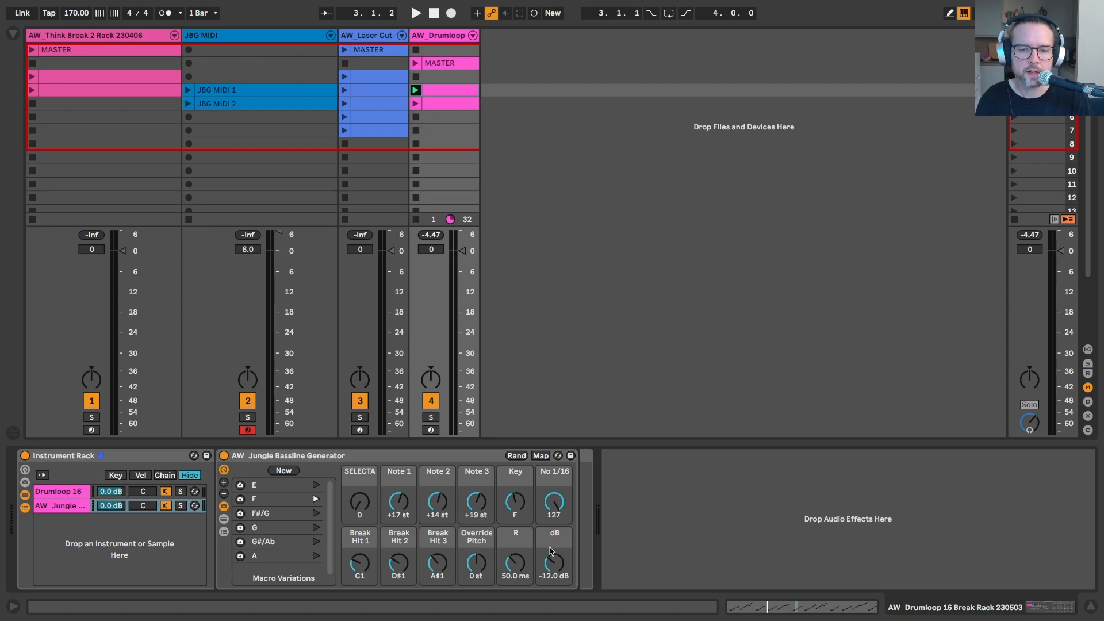
{"action": "left_click_drag", "start_coordinate": [516, 564], "coordinate": [515, 535]}
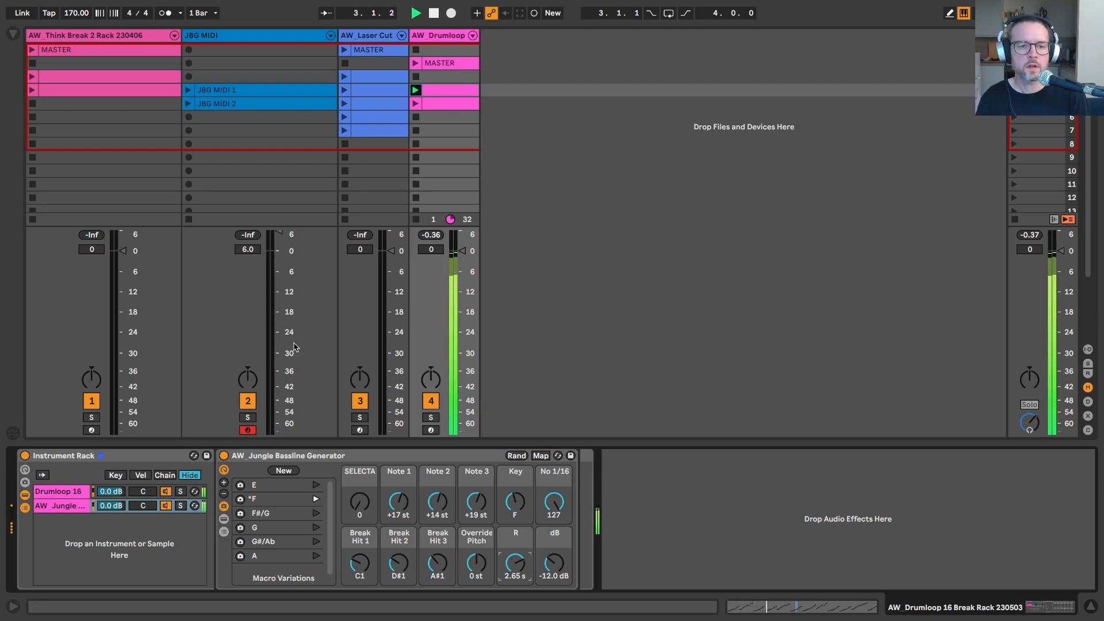
Step: Shorten all notes in the playing fourth-slot Drumloop clip by one 1/32 grid step
{"action": "double_click", "coordinate": [444, 88]}
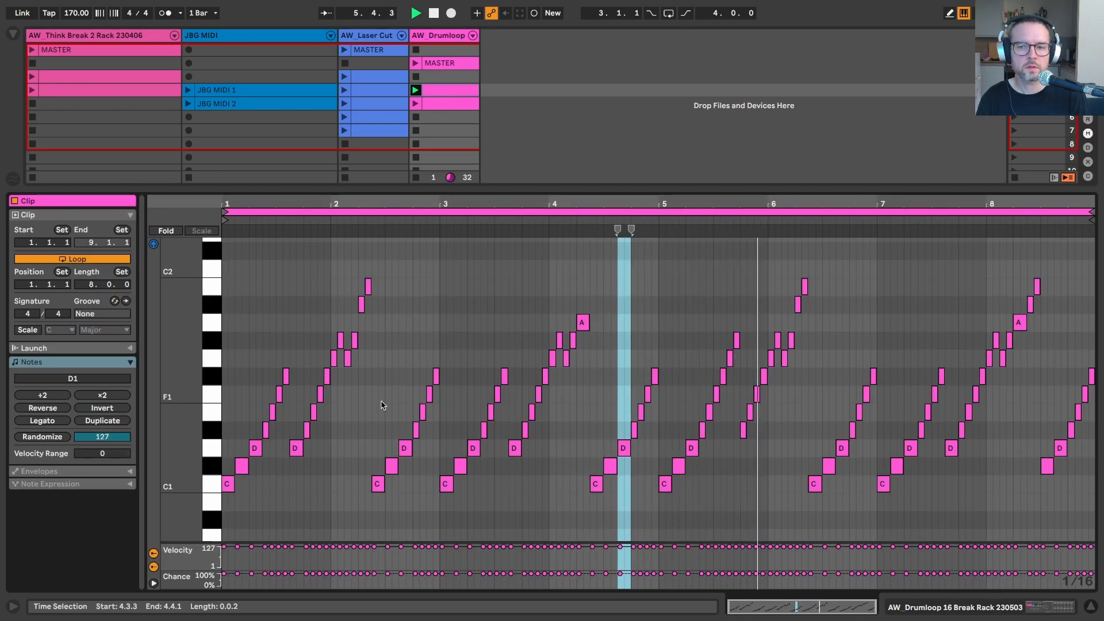
{"action": "left_click_drag", "start_coordinate": [415, 201], "coordinate": [415, 236]}
{"action": "key", "text": "ctrl+a"}
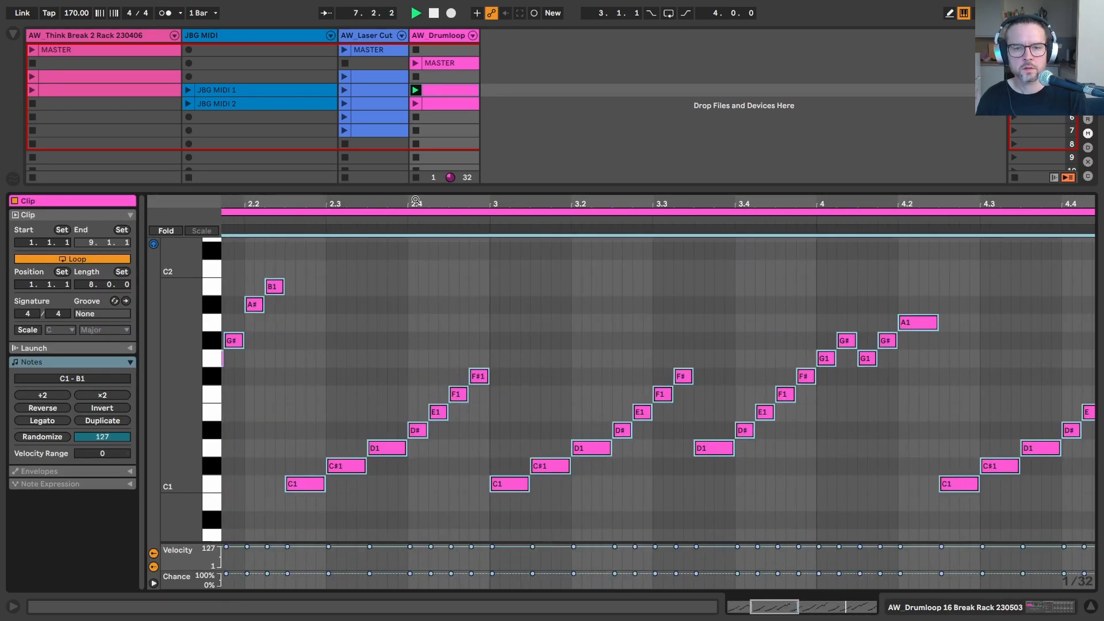
{"action": "key", "text": "shift+Left"}
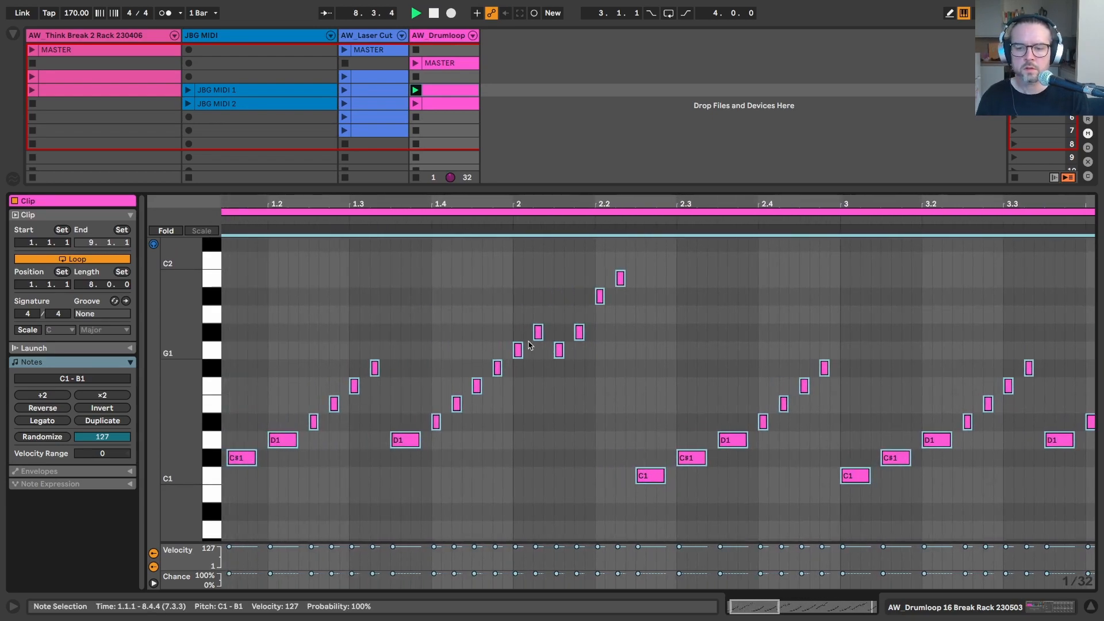
{"action": "key", "text": "shift+Tab"}
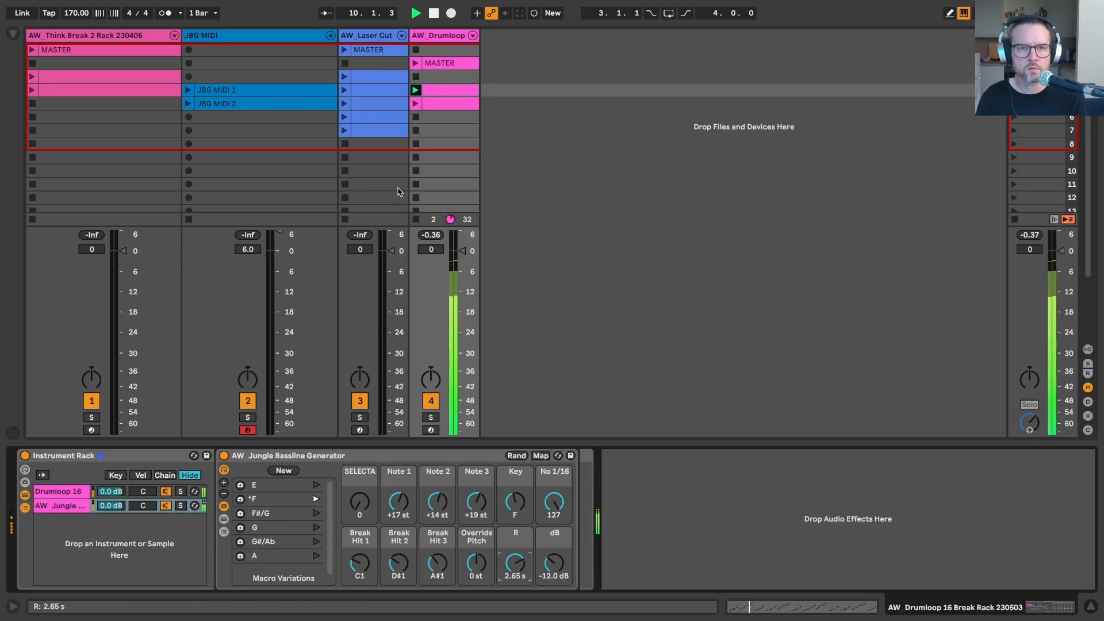
Step: Launch the fifth-slot Drumloop clip, check its slice keys, set the bassline generator's Break Hit 1 to G2 and restart playback
{"action": "left_click", "coordinate": [415, 103]}
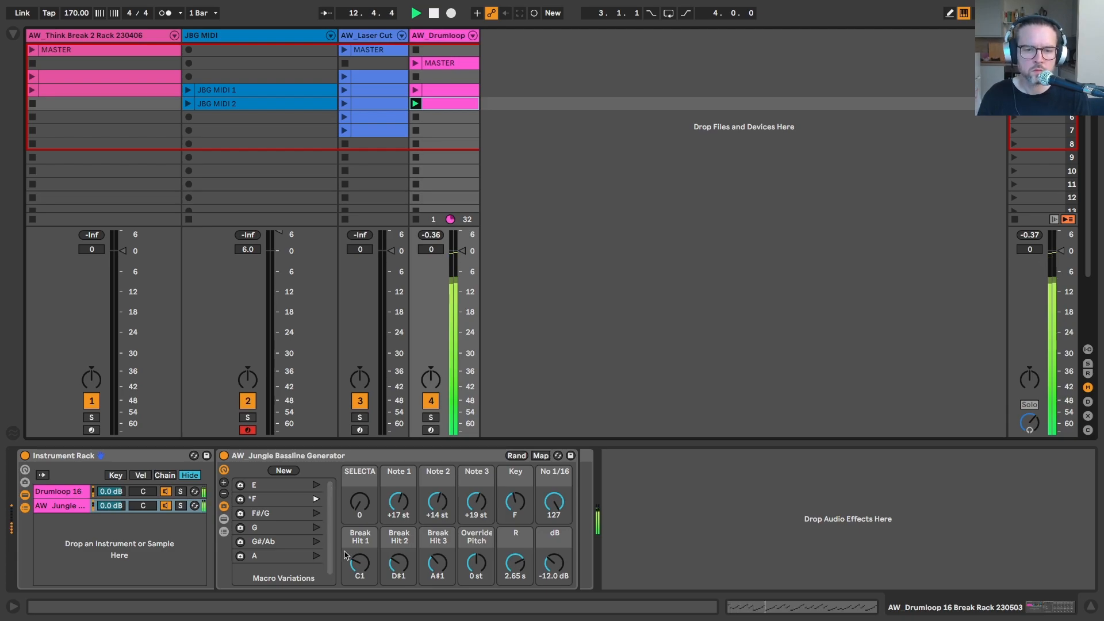
{"action": "double_click", "coordinate": [436, 105]}
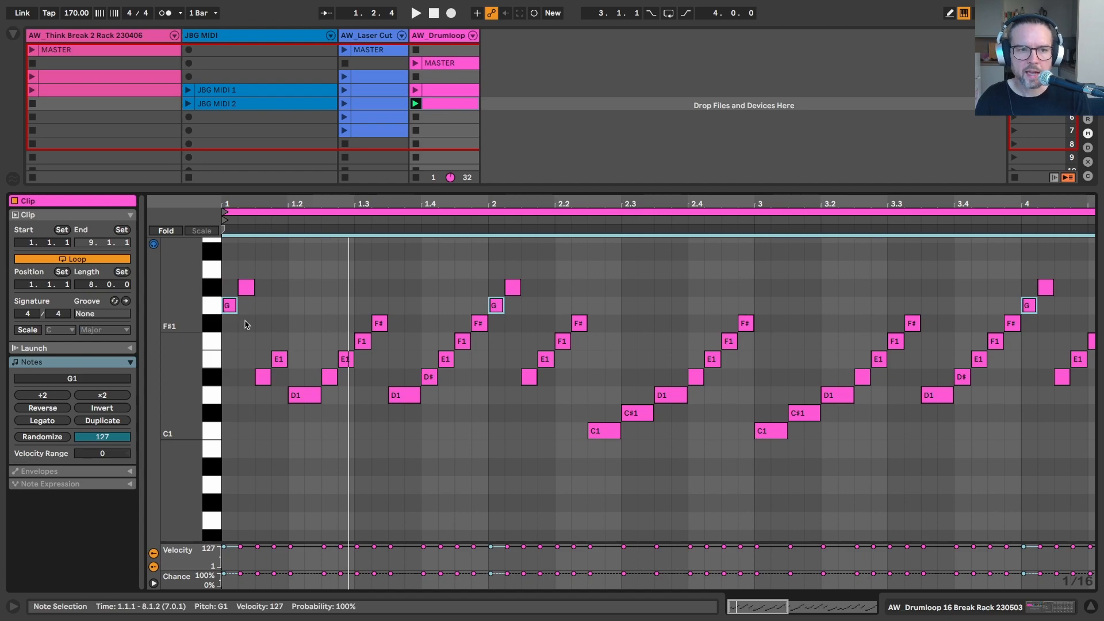
{"action": "key", "text": "shift+Tab"}
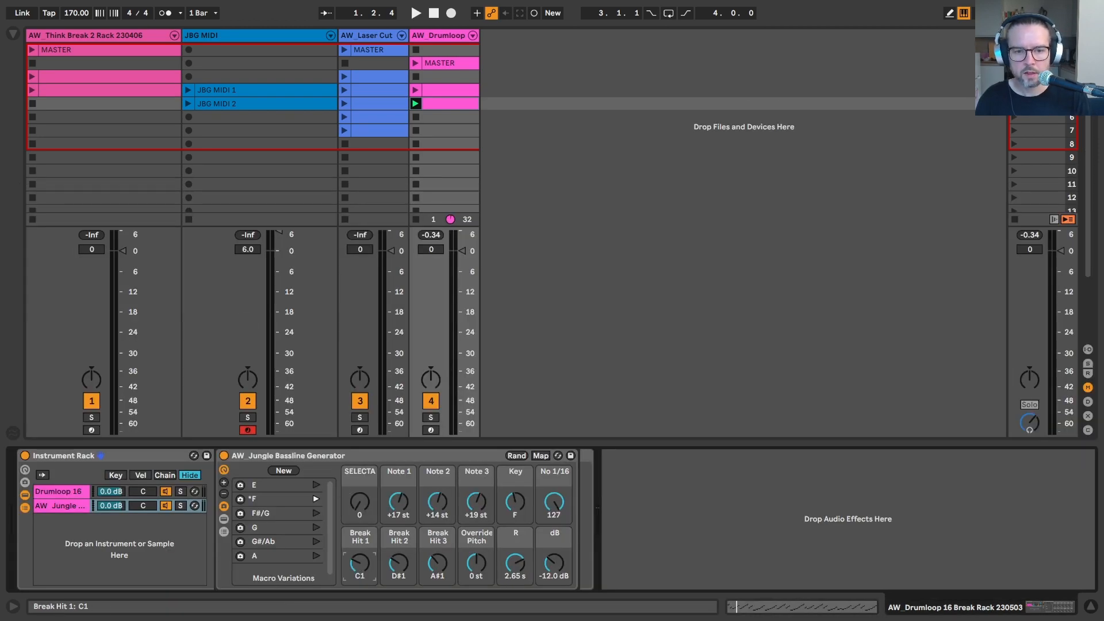
{"action": "left_click_drag", "start_coordinate": [362, 566], "coordinate": [362, 547]}
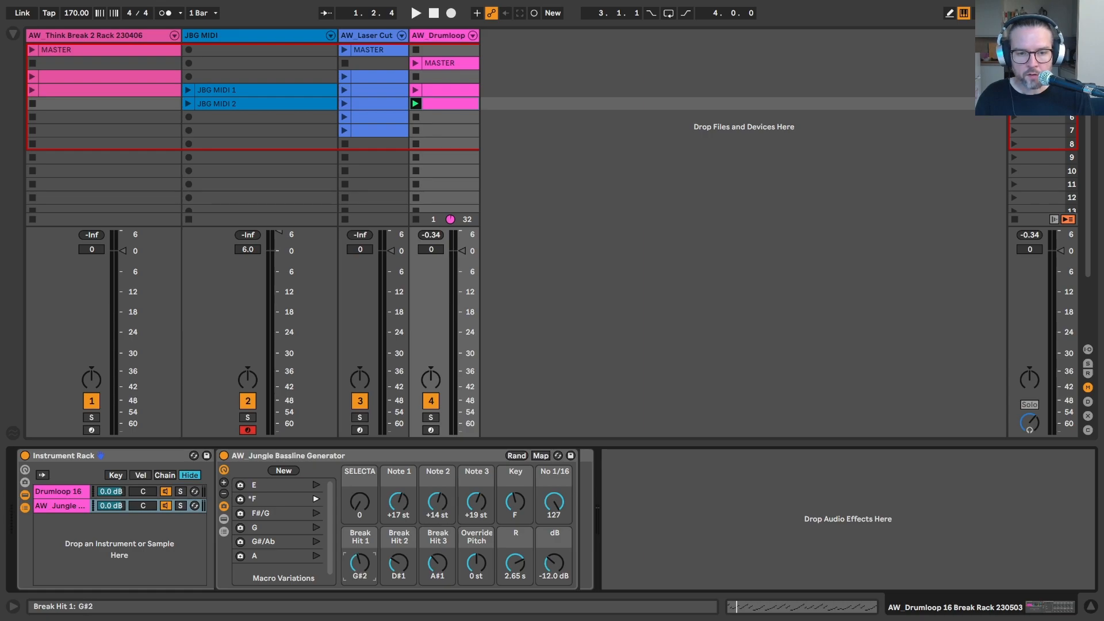
{"action": "left_click_drag", "start_coordinate": [362, 567], "coordinate": [362, 570]}
{"action": "key", "text": "space"}
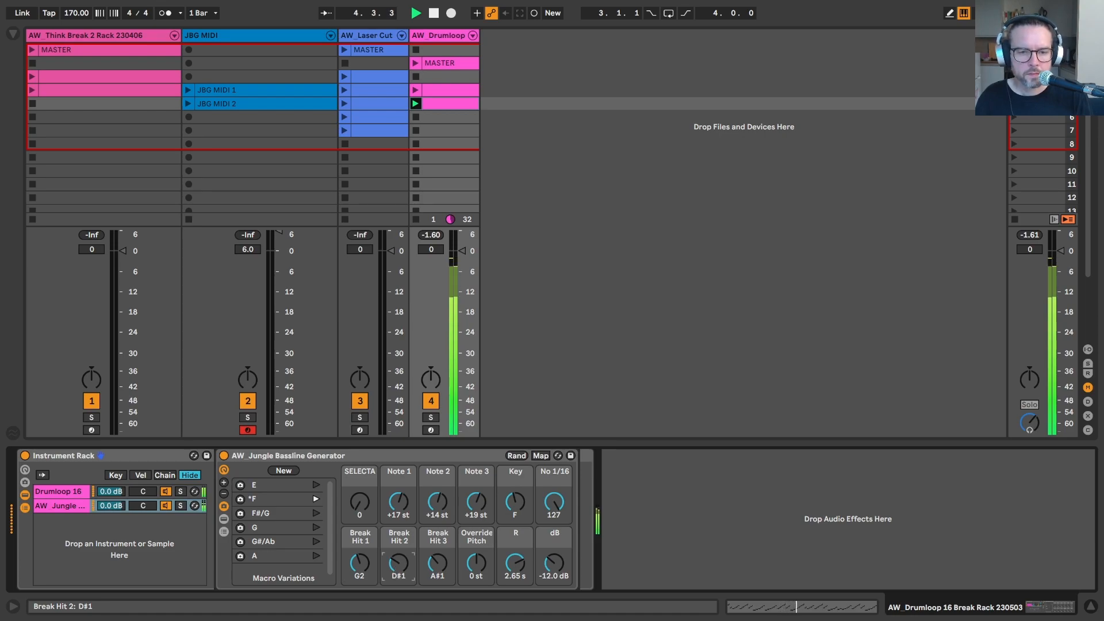
Step: Identify the D1 slice in the fifth-slot Drumloop clip, set Break Hit 2 to D1 and resume playback
{"action": "double_click", "coordinate": [441, 109]}
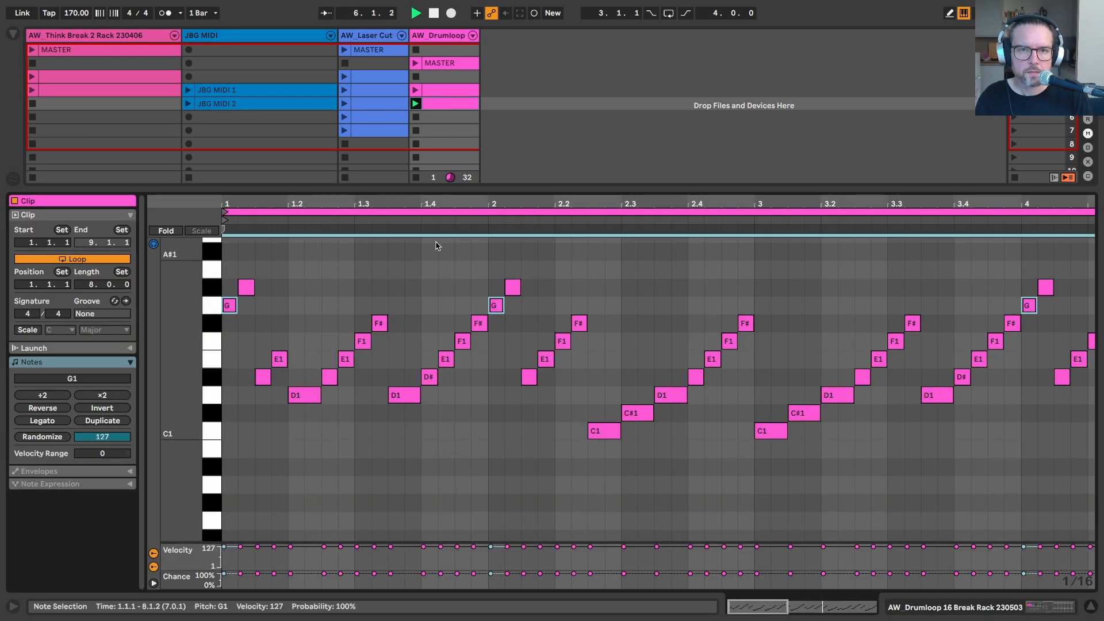
{"action": "left_click", "coordinate": [216, 394]}
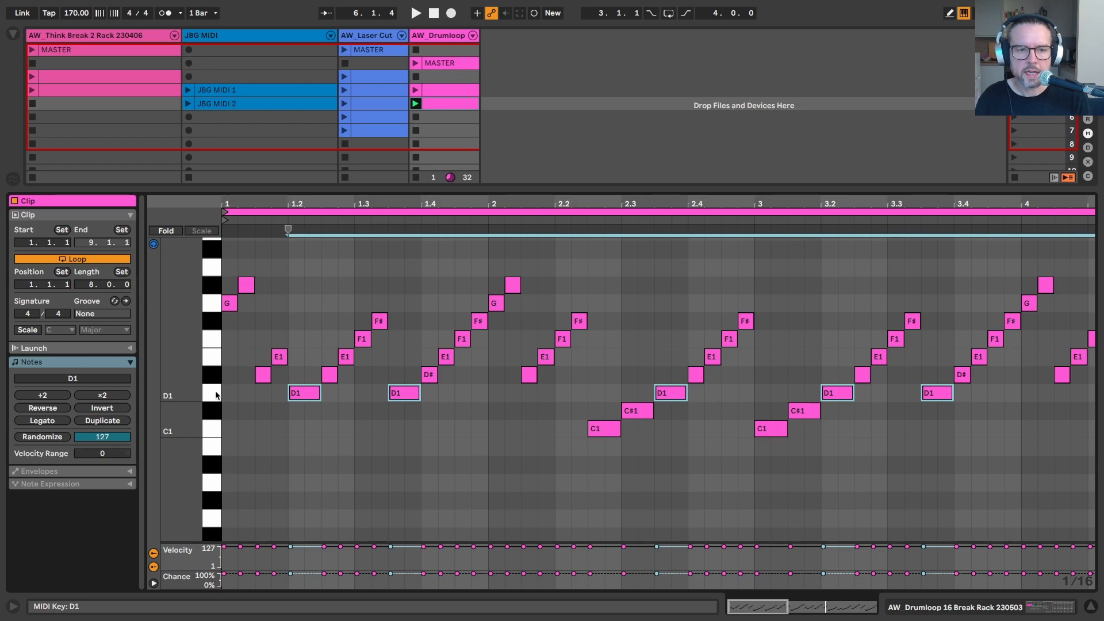
{"action": "key", "text": "shift+Tab"}
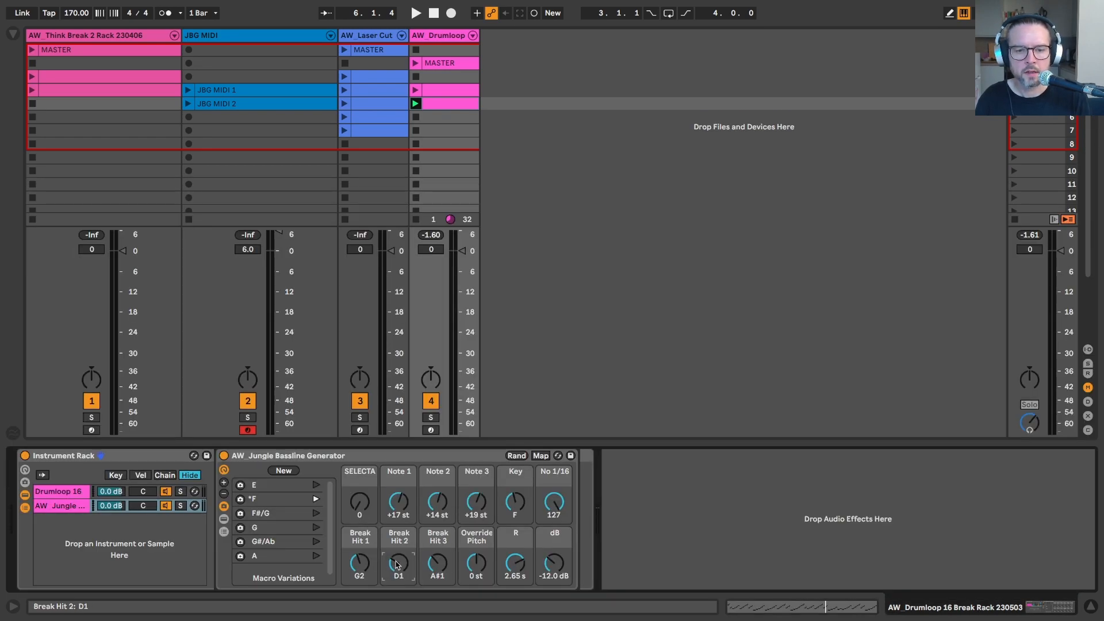
{"action": "key", "text": "space"}
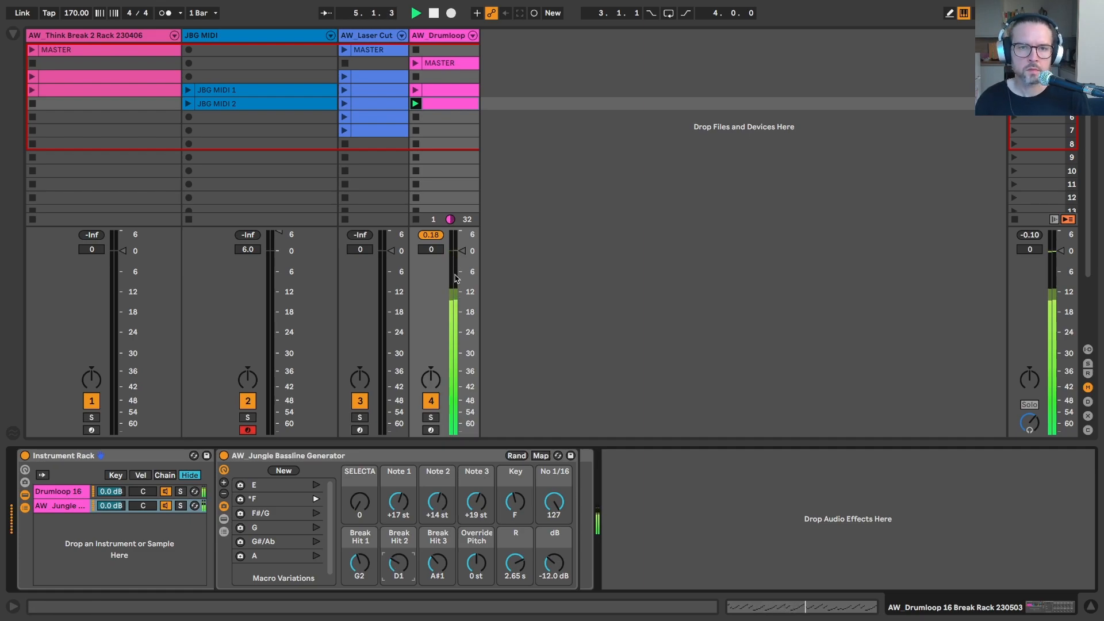
{"action": "left_click", "coordinate": [189, 117]}
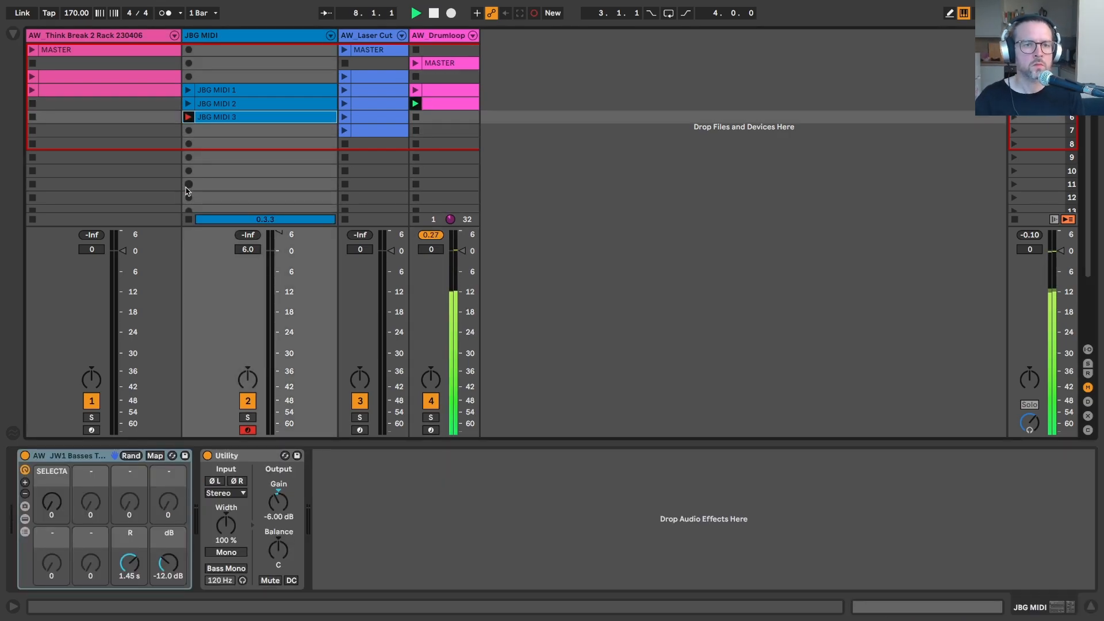
{"action": "key", "text": "space"}
{"action": "left_click", "coordinate": [231, 118]}
{"action": "key", "text": "Delete"}
Step: Change the JBG MIDI track's MIDI From source to the AW_Drumloop 16 Break Rack track
{"action": "key", "text": "ctrl+alt+i"}
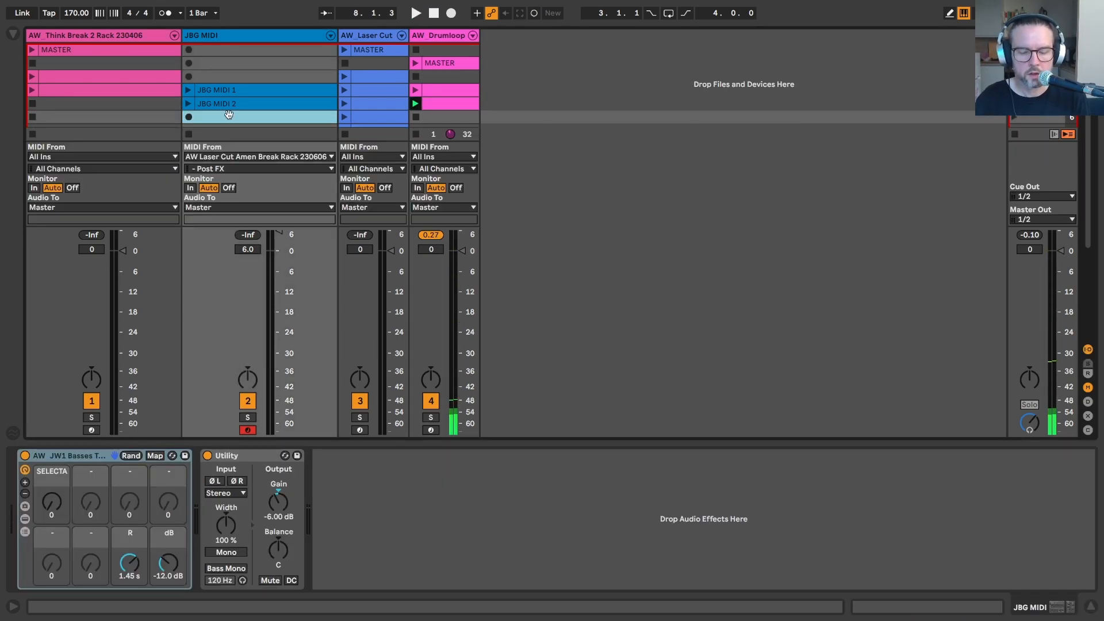
{"action": "left_click", "coordinate": [216, 159]}
{"action": "left_click", "coordinate": [230, 225]}
Step: Record the Drumloop track's generated bassline into JBG MIDI's sixth slot, check the captured notes, play the clip back and stop playback
{"action": "key", "text": "Return"}
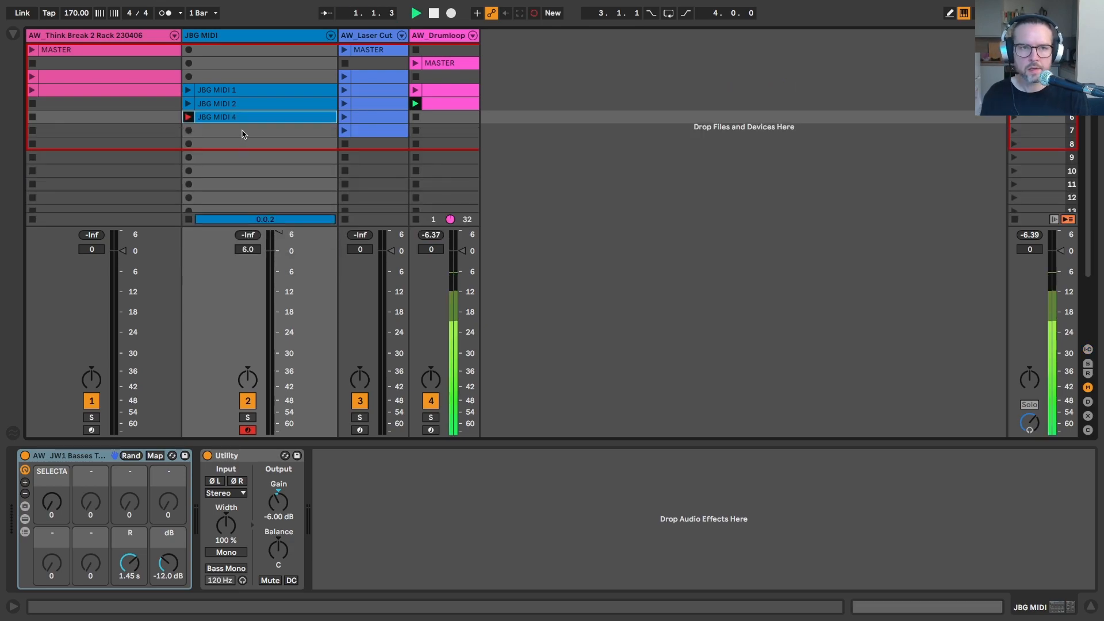
{"action": "double_click", "coordinate": [237, 120]}
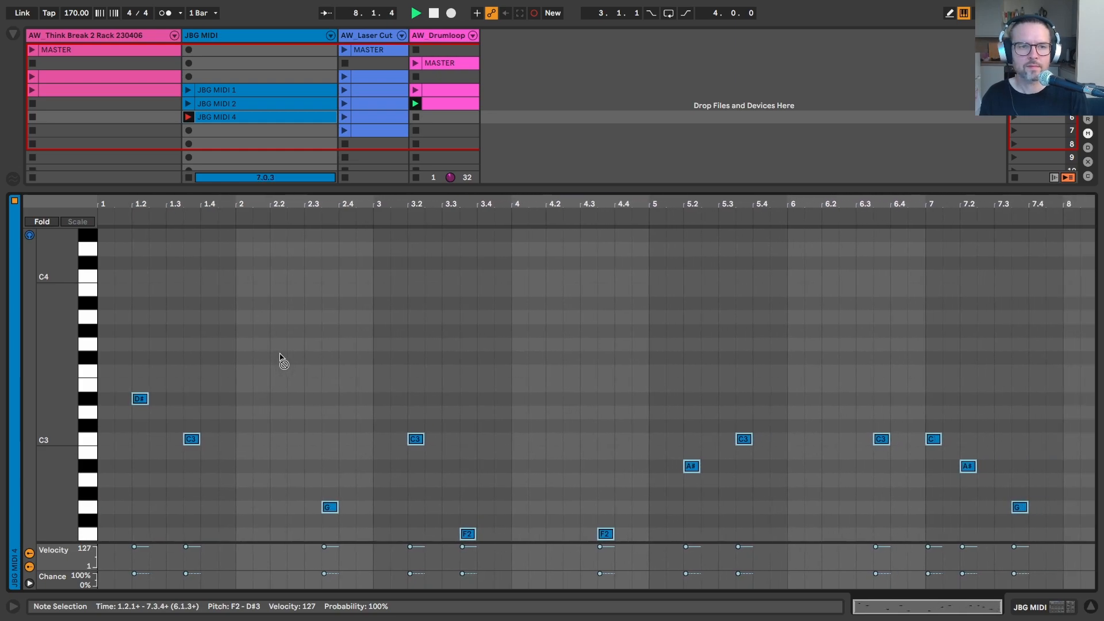
{"action": "left_click", "coordinate": [189, 117]}
{"action": "key", "text": "shift+Tab"}
{"action": "key", "text": "space"}
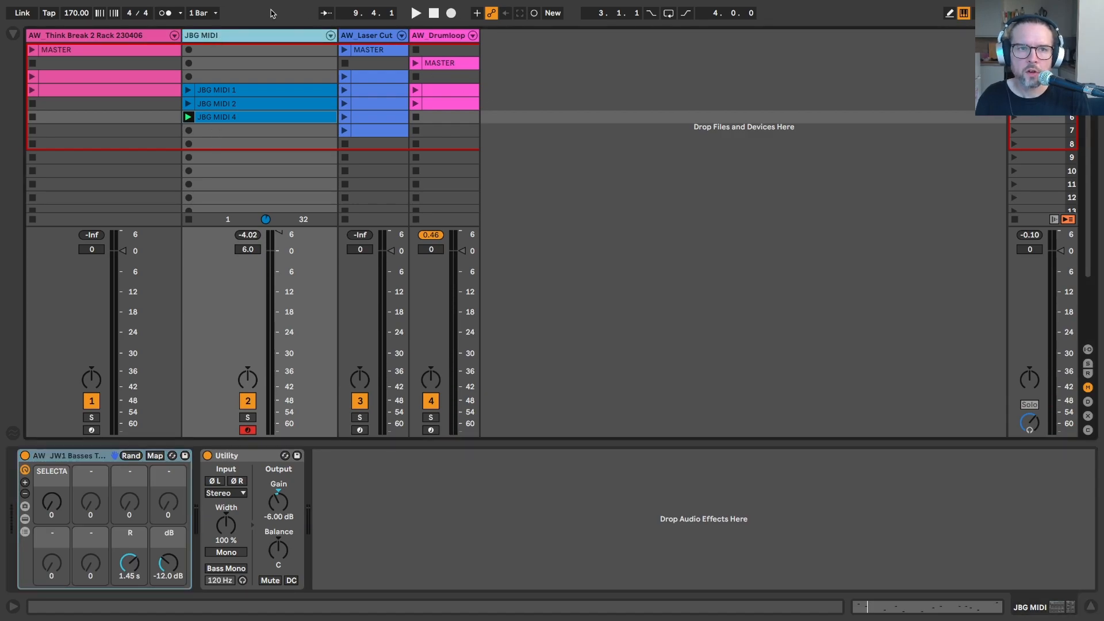
Step: Move the JBG MIDI track after the Drumloop track and play its sixth-slot clip, setting SELECTA to 8 and R to 2.65 s
{"action": "left_click_drag", "start_coordinate": [267, 38], "coordinate": [483, 40]}
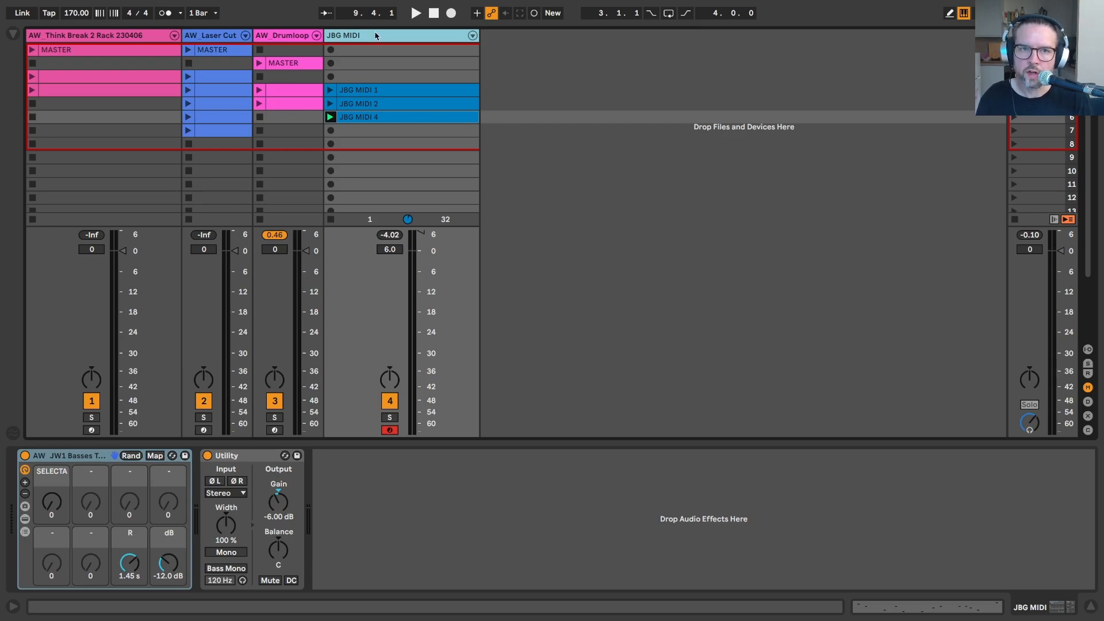
{"action": "key", "text": "space"}
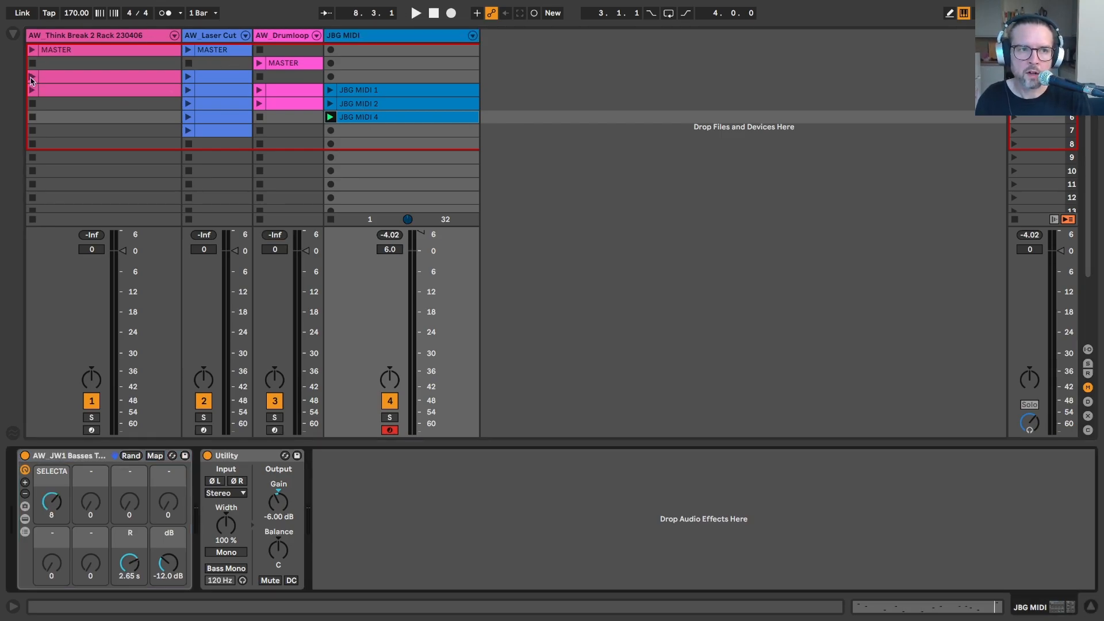
Step: Play the third-slot Think Break clip with its Jungle Bass chain deactivated alongside the recorded bassline, and reset the JBG MIDI rack's SELECTA to 0
{"action": "left_click", "coordinate": [32, 76]}
{"action": "left_click", "coordinate": [165, 507]}
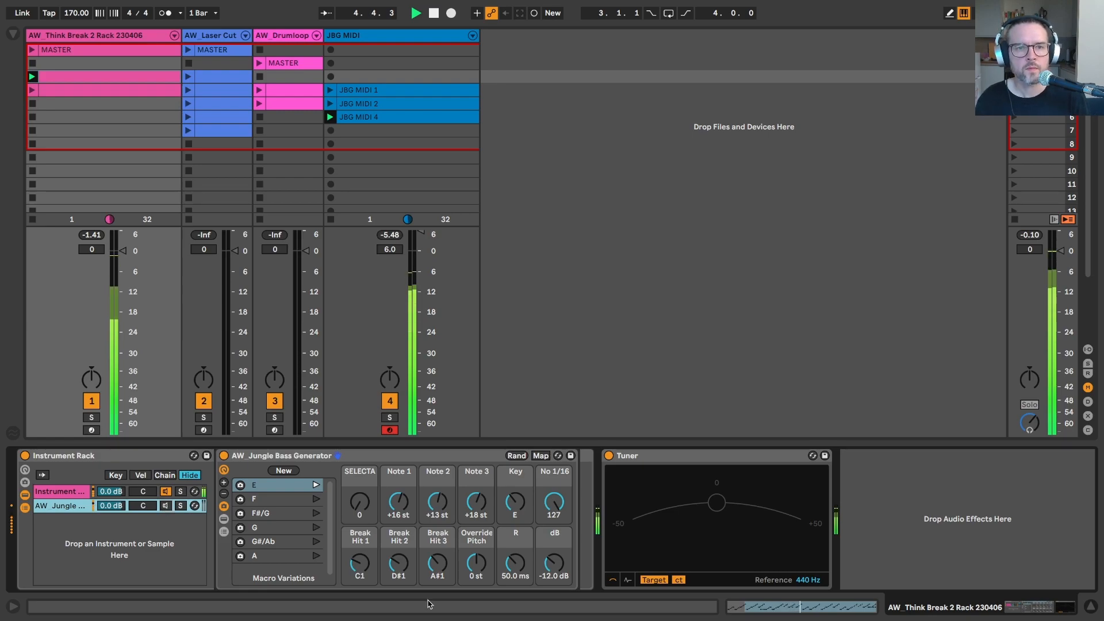
{"action": "left_click", "coordinate": [338, 36]}
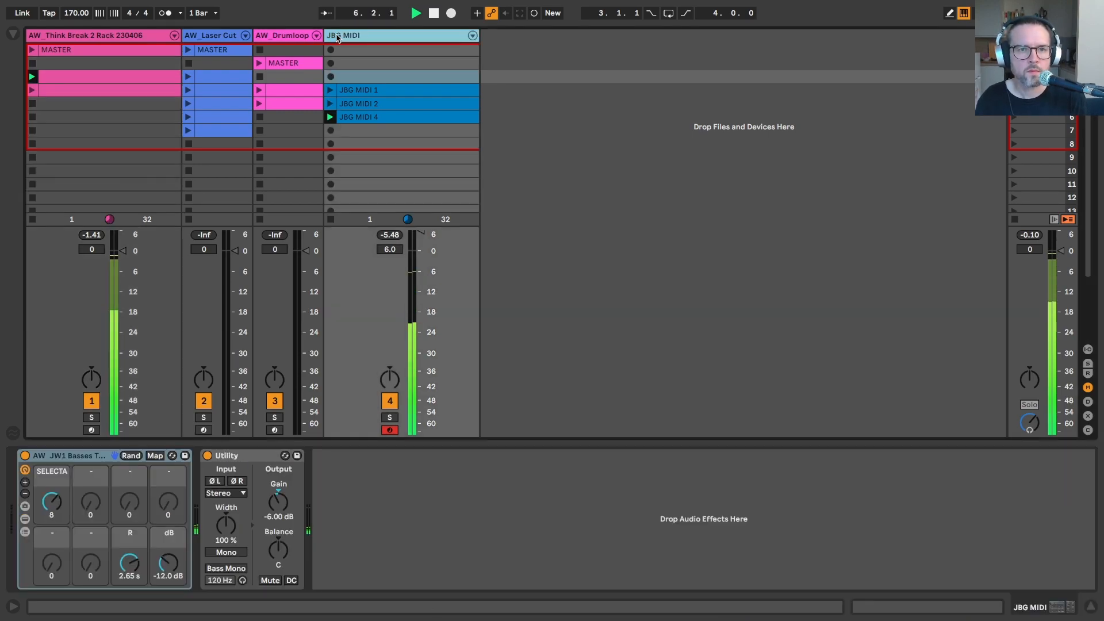
{"action": "left_click", "coordinate": [366, 92]}
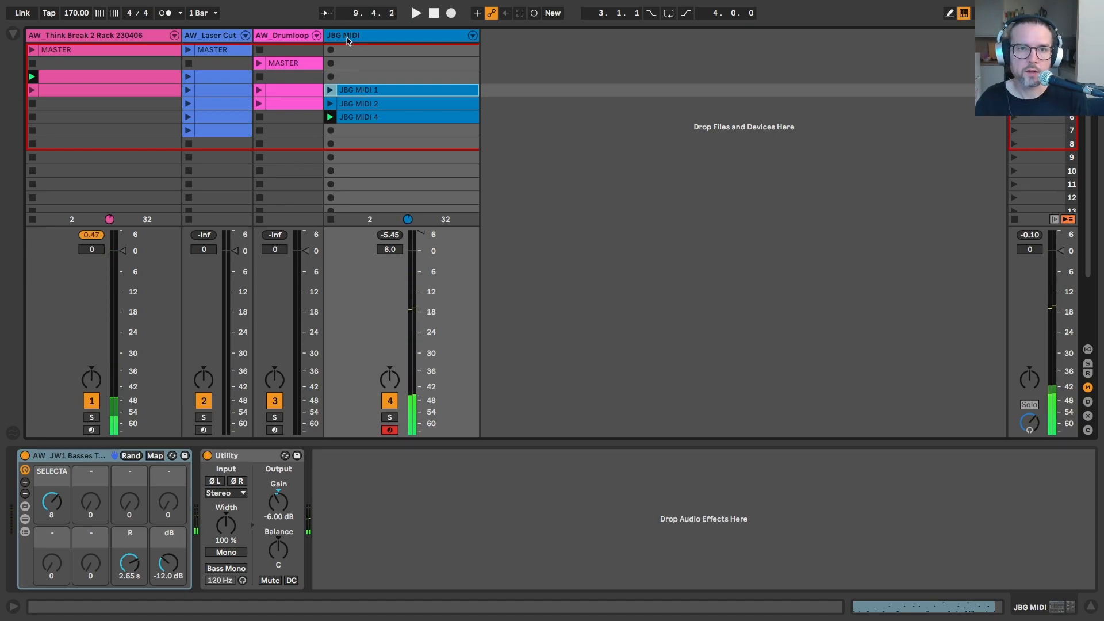
{"action": "key", "text": "space"}
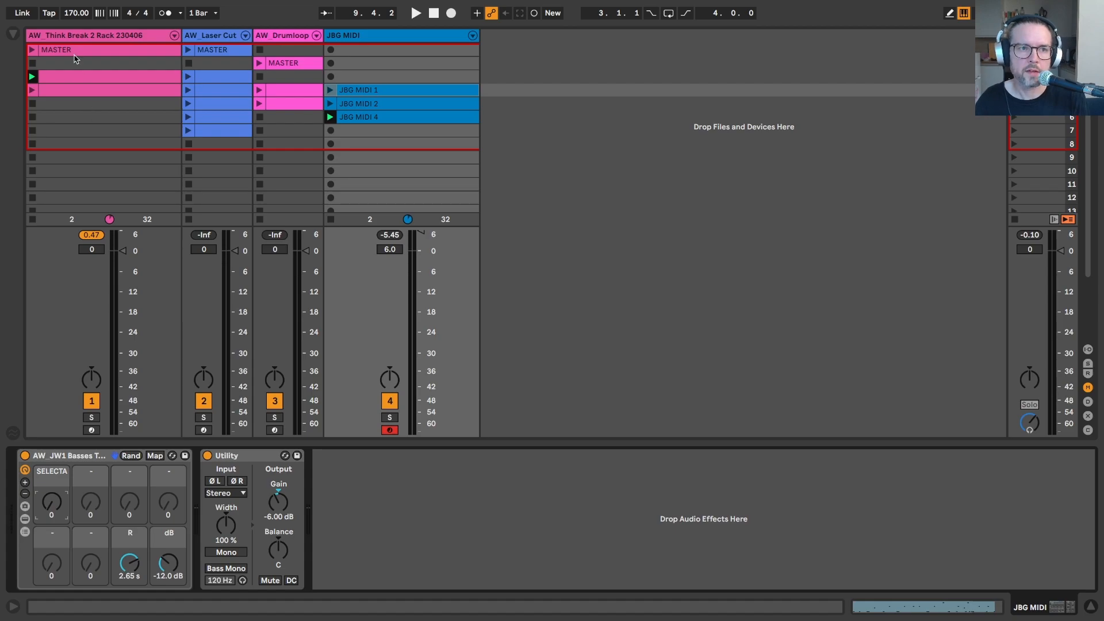
Step: Launch the fourth-slot Drumloop clip and set the bassline generator's SELECTA to 1
{"action": "left_click", "coordinate": [265, 35]}
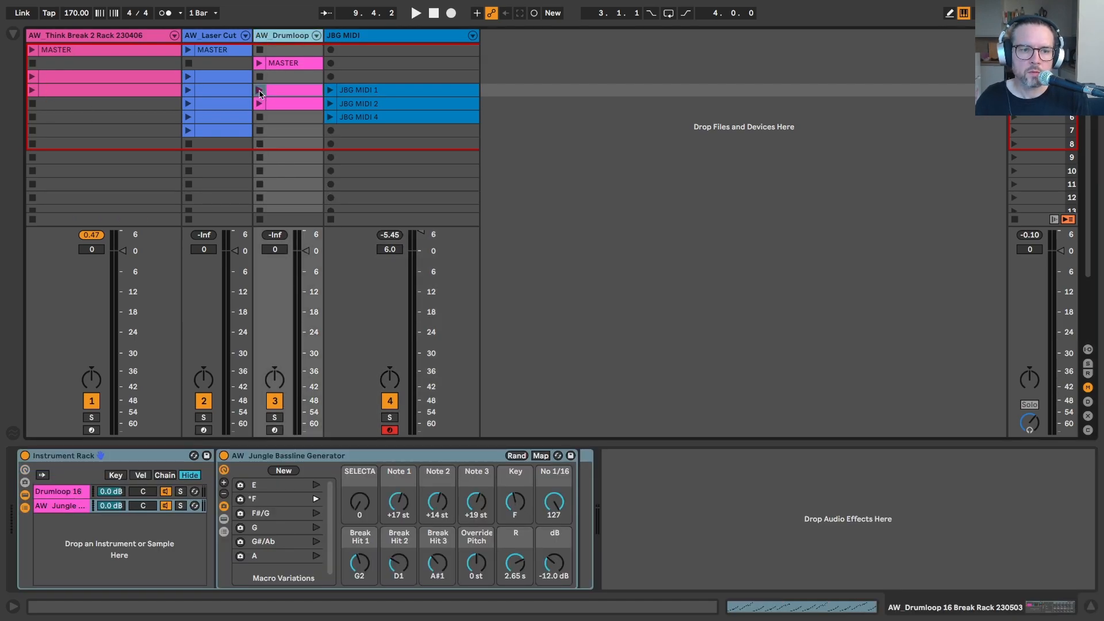
{"action": "left_click", "coordinate": [260, 91]}
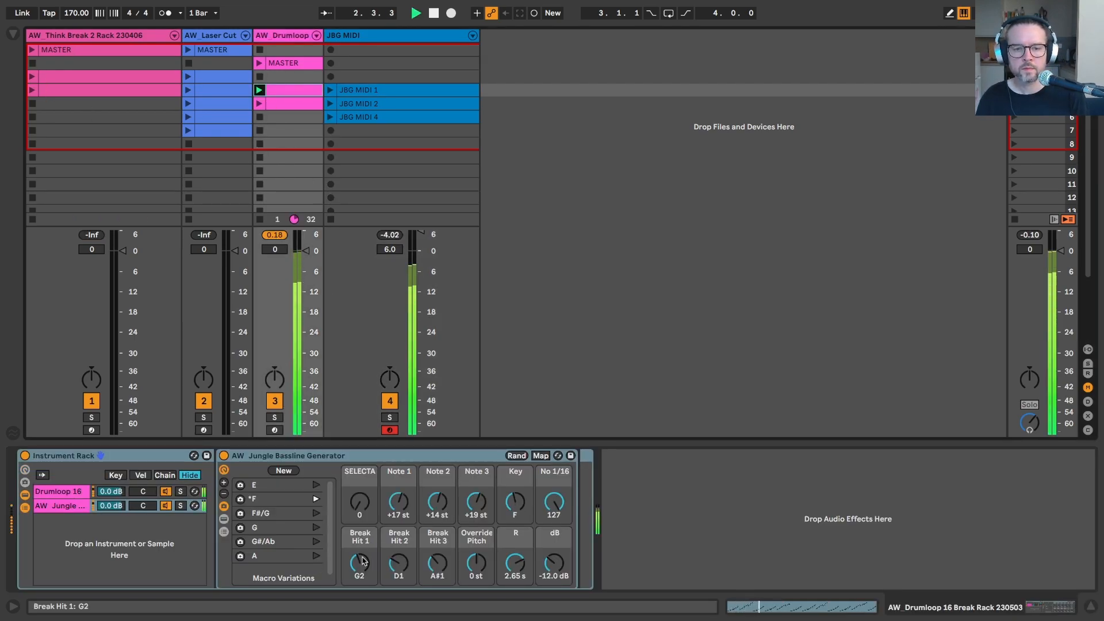
{"action": "mouse_move", "coordinate": [359, 502]}
{"action": "left_mouse_down"}
{"action": "mouse_move", "coordinate": [360, 492]}
{"action": "mouse_move", "coordinate": [363, 505]}
{"action": "left_mouse_up"}
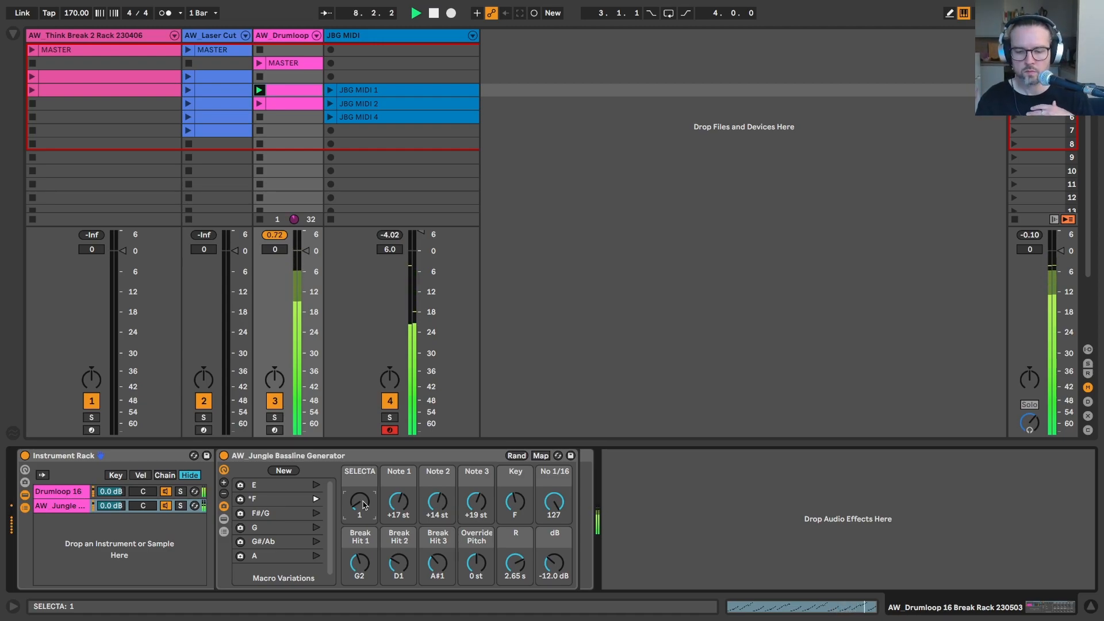
Step: Launch the fifth-slot Drumloop clip, check its notes, and set the generator's Break Hit 1 to G1 and R to 50.0 ms
{"action": "left_click", "coordinate": [258, 104]}
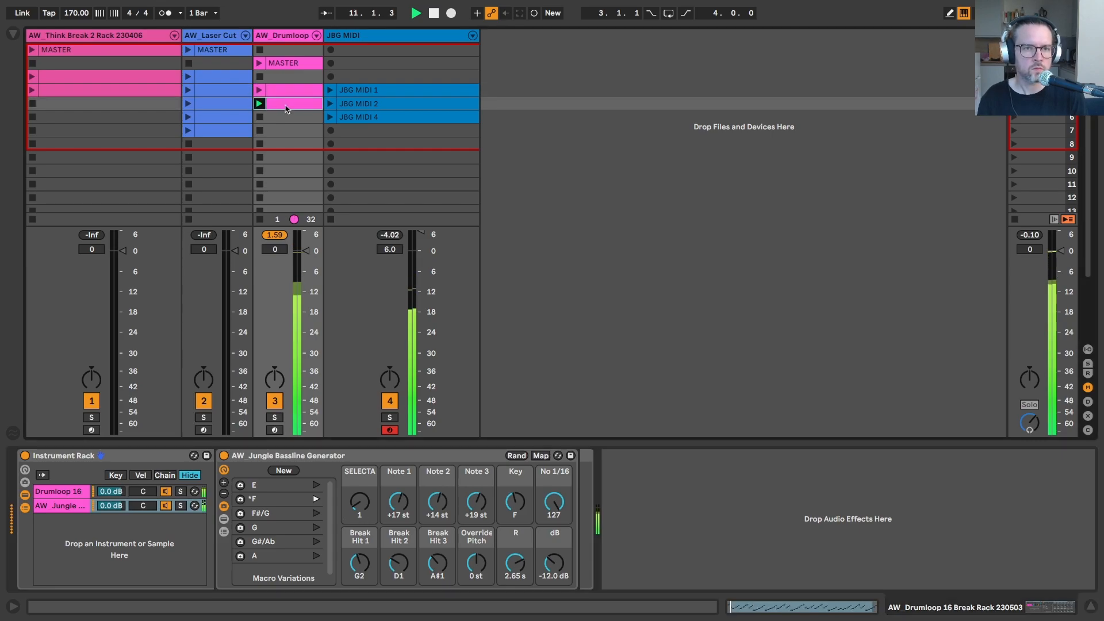
{"action": "double_click", "coordinate": [287, 107]}
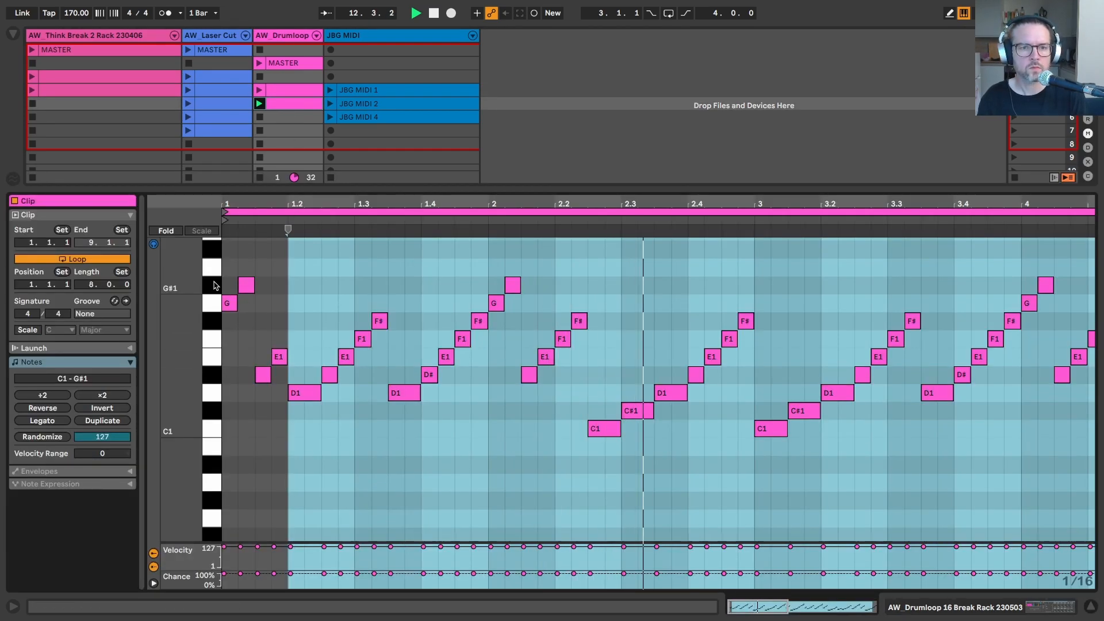
{"action": "key", "text": "shift+Tab"}
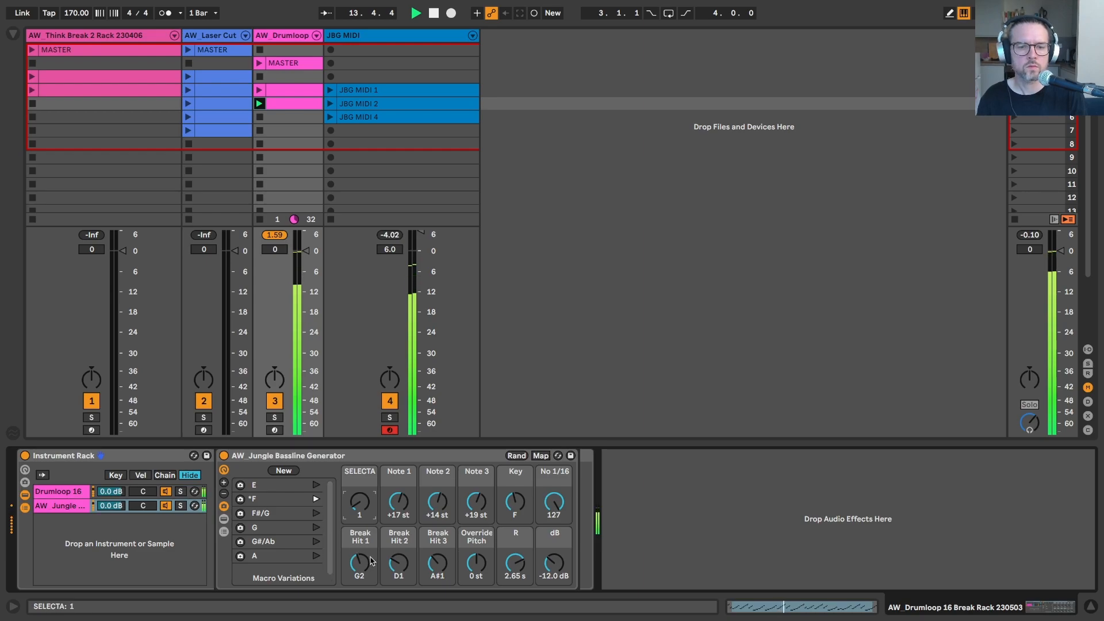
{"action": "left_click_drag", "start_coordinate": [364, 562], "coordinate": [364, 584]}
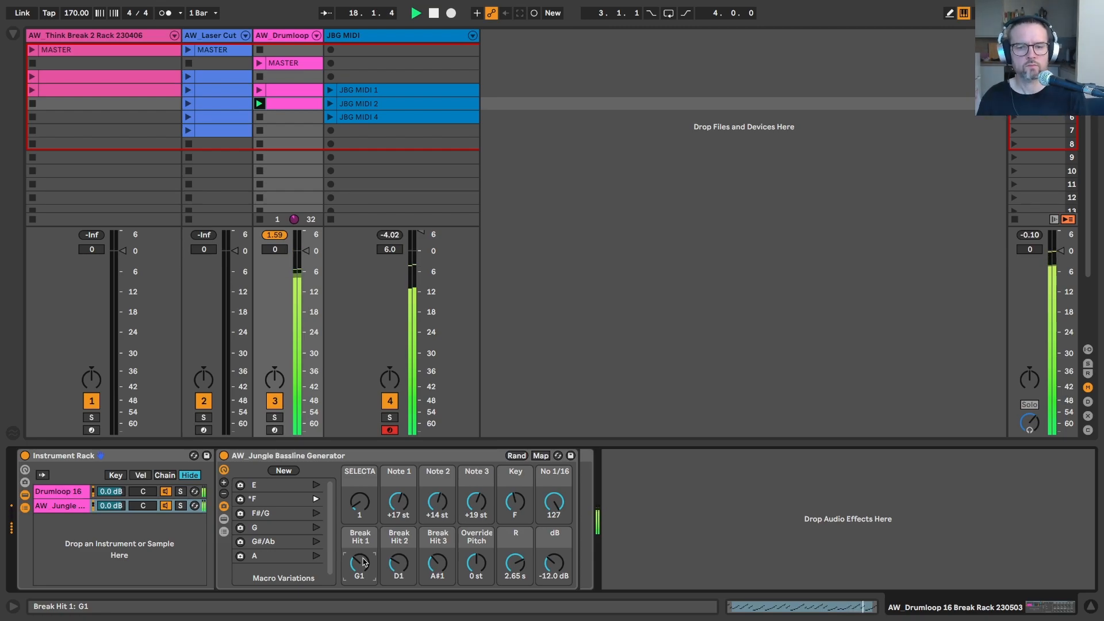
{"action": "left_click_drag", "start_coordinate": [516, 563], "coordinate": [516, 581]}
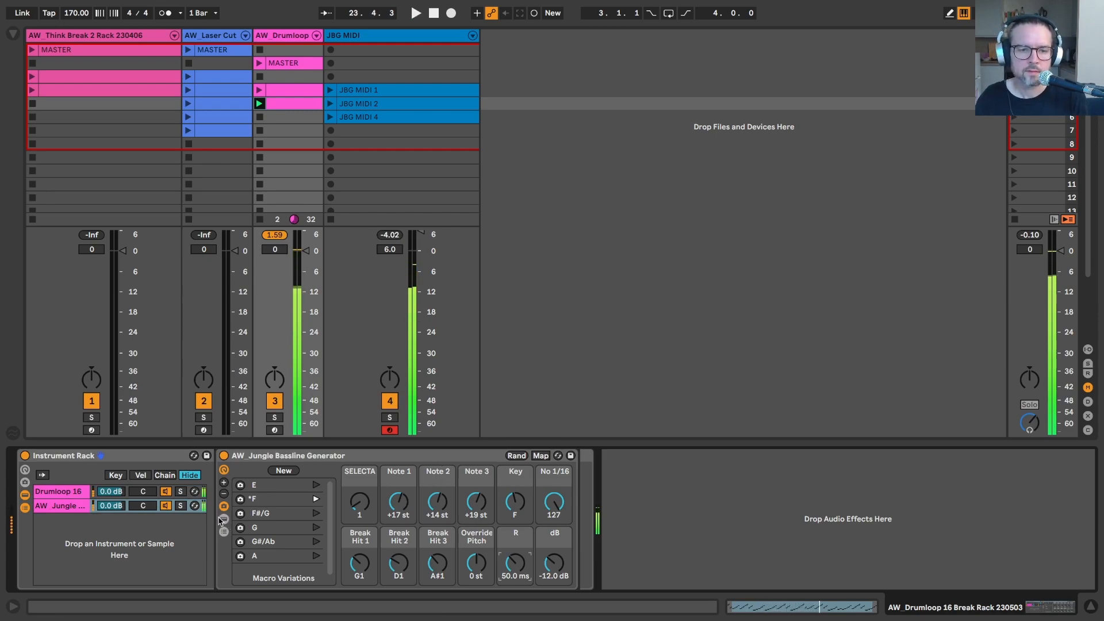
Step: Examine the bassline generator's internal Pitch device, MIDI Effect Rack and JW1 Basses Tuned rack, and collapse the device chain again
{"action": "left_click", "coordinate": [222, 520]}
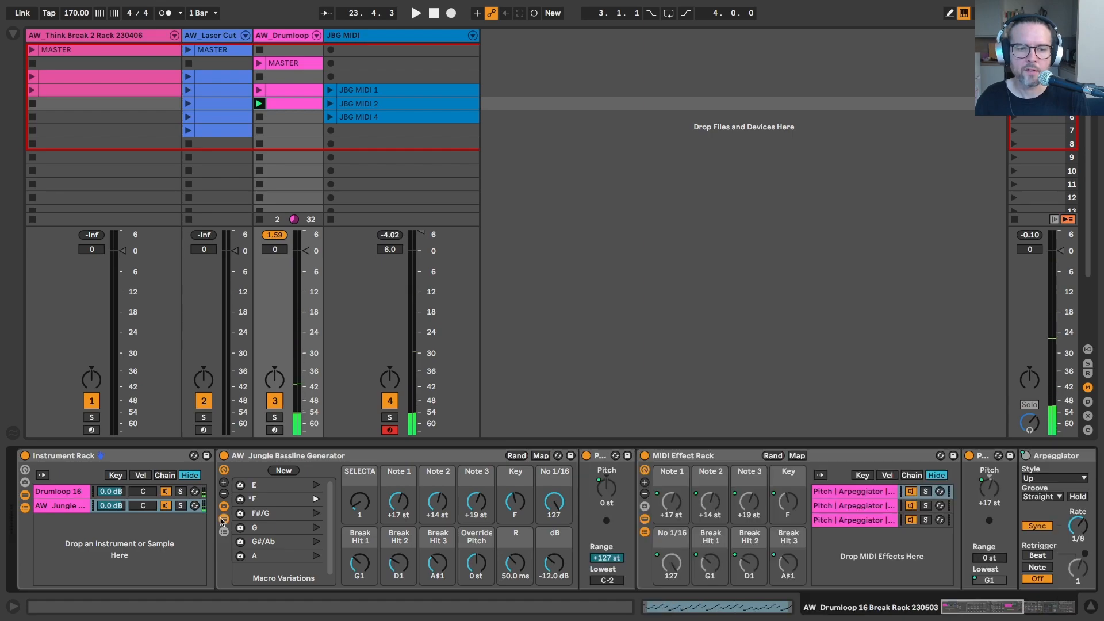
{"action": "scroll", "coordinate": [595, 469], "scroll_direction": "right", "scroll_amount": 2}
{"action": "left_click", "coordinate": [586, 456]}
{"action": "scroll", "coordinate": [584, 477], "scroll_direction": "right", "scroll_amount": 5}
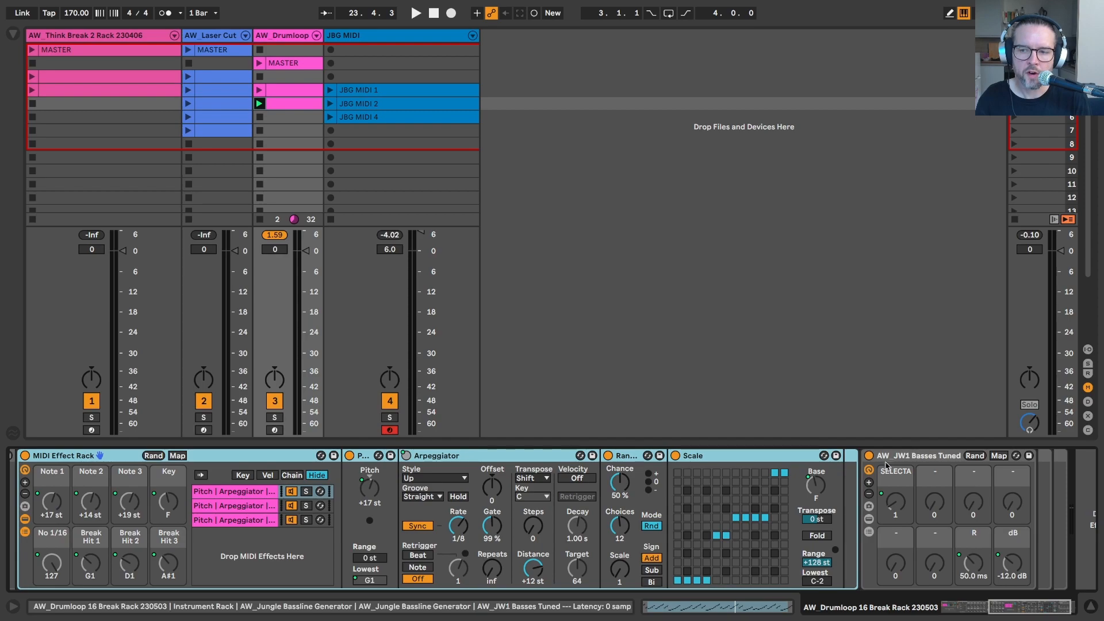
{"action": "scroll", "coordinate": [828, 466], "scroll_direction": "right", "scroll_amount": 1}
{"action": "left_click", "coordinate": [844, 455]}
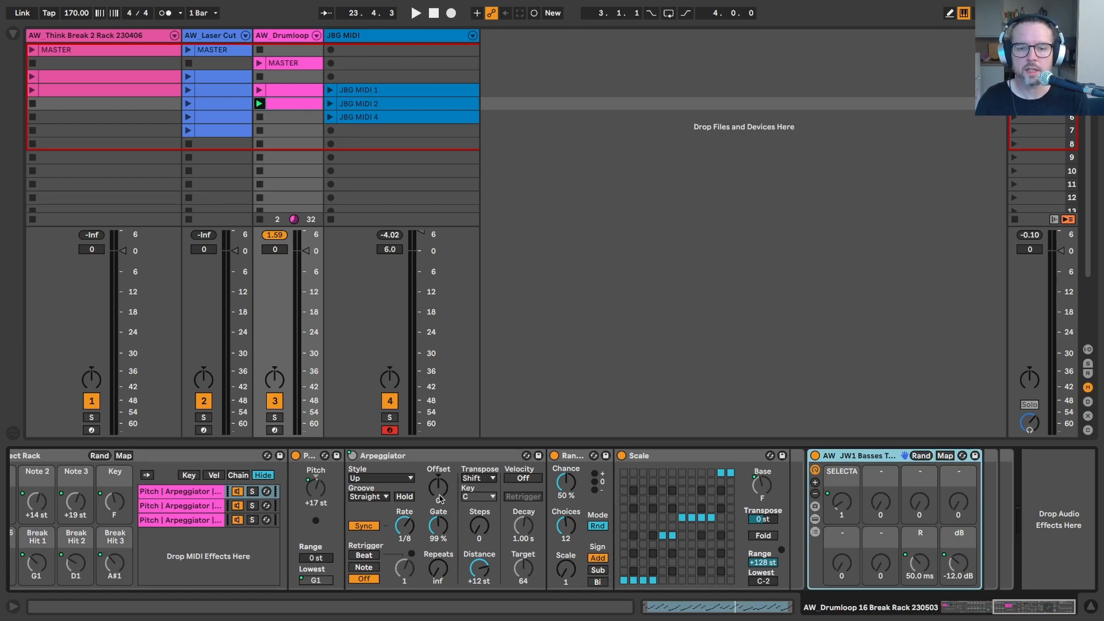
{"action": "scroll", "coordinate": [440, 498], "scroll_direction": "left", "scroll_amount": 10}
{"action": "left_click", "coordinate": [223, 520]}
{"action": "key", "text": "space"}
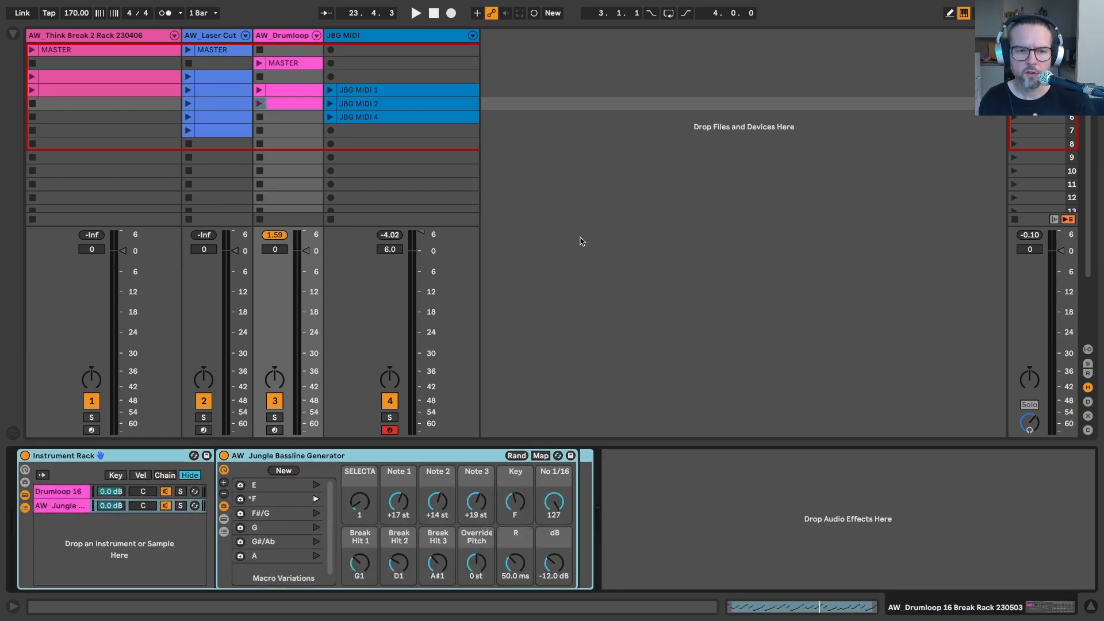